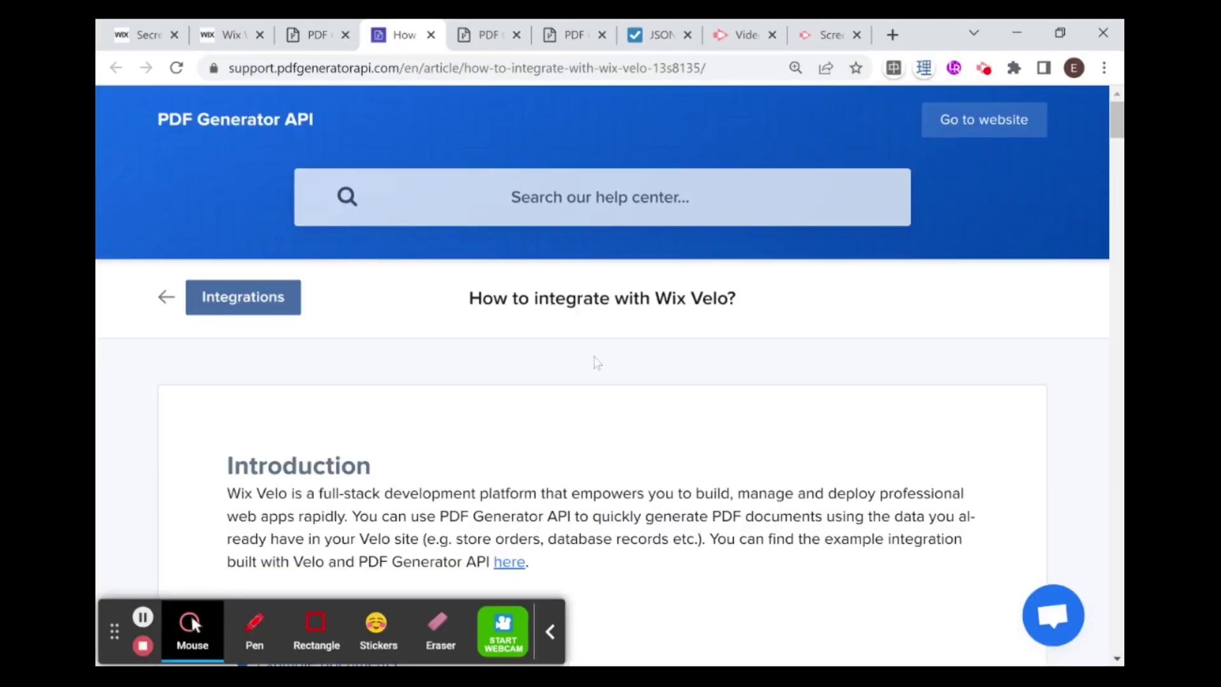
# Step: Scroll the Wix Velo article past Introduction and Setup to the 'Use Velo's Secrets Manager' section
pyautogui.click(552, 649)
pyautogui.scroll(-3, 543, 571)
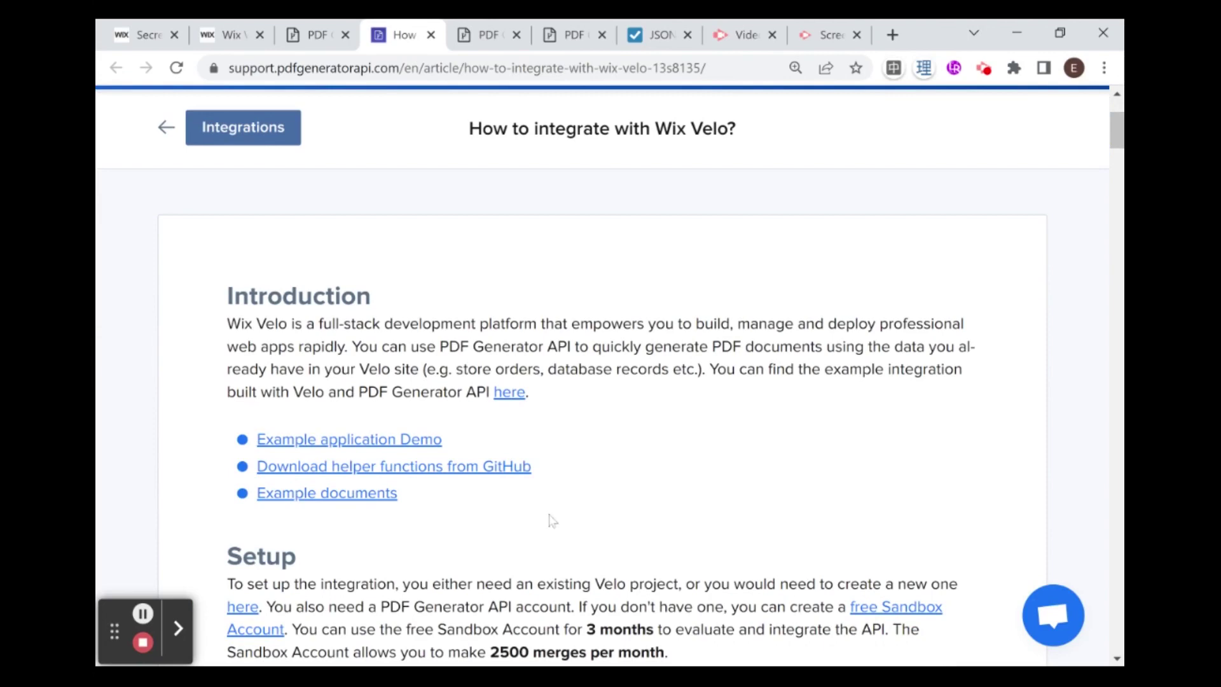
pyautogui.scroll(3, 550, 519)
pyautogui.scroll(-4, 551, 520)
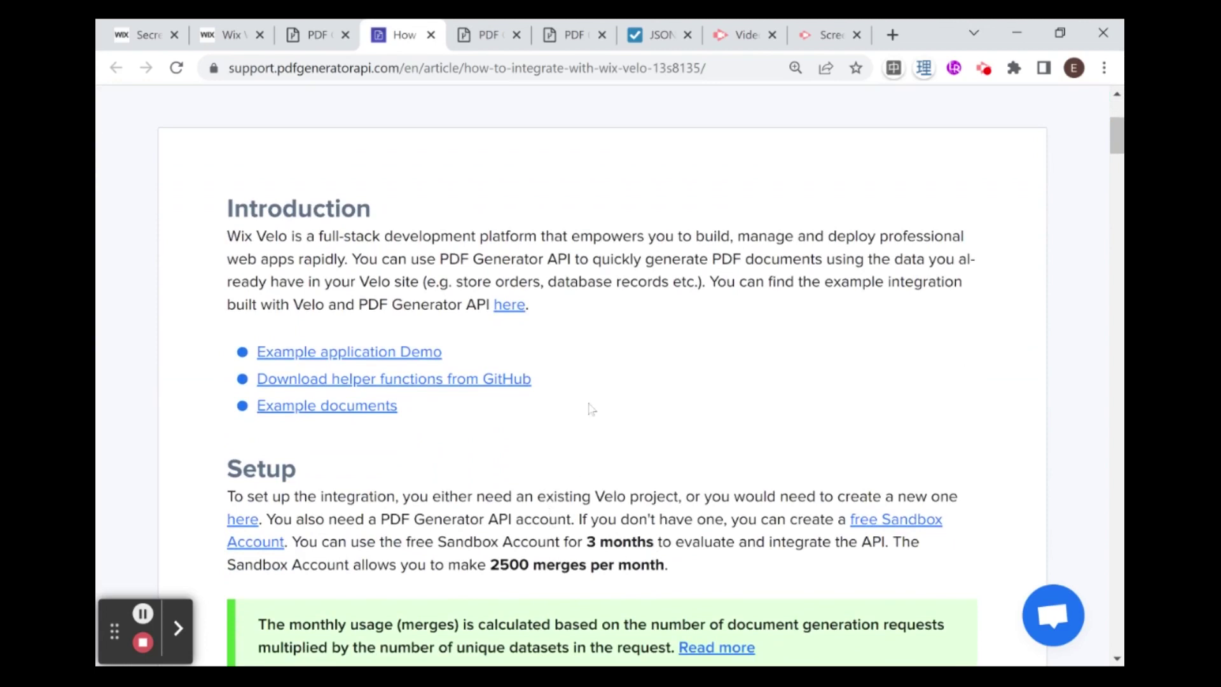
pyautogui.scroll(-2, 590, 407)
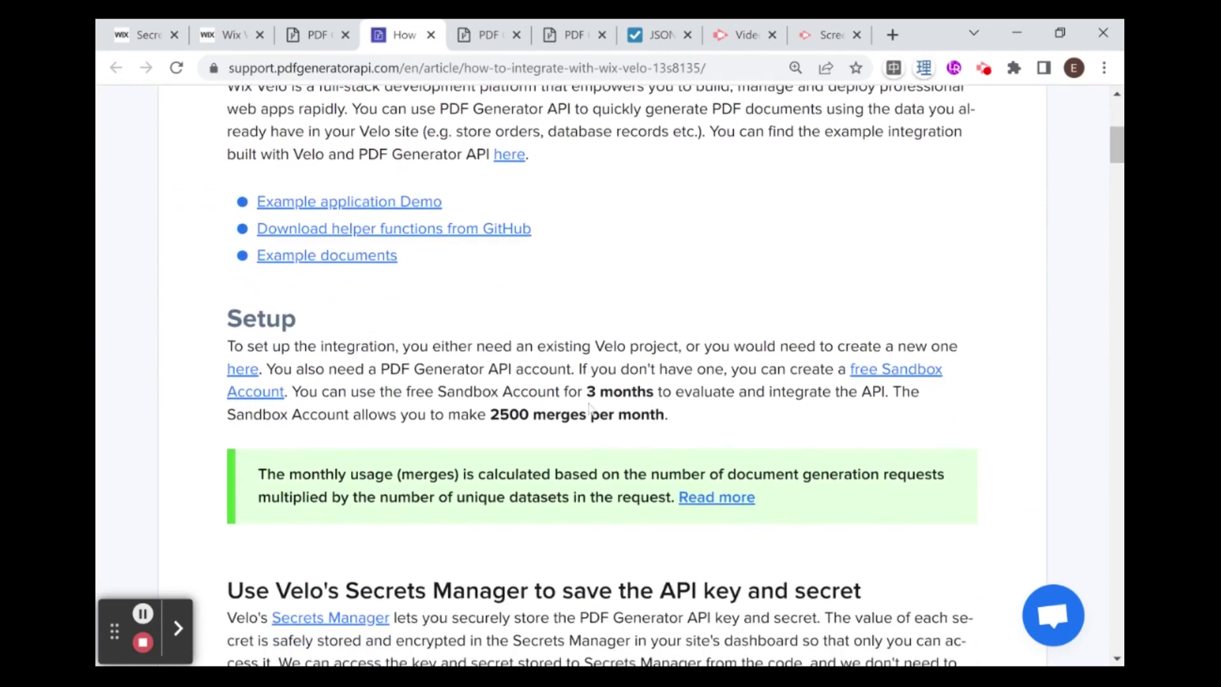
pyautogui.scroll(-3, 590, 408)
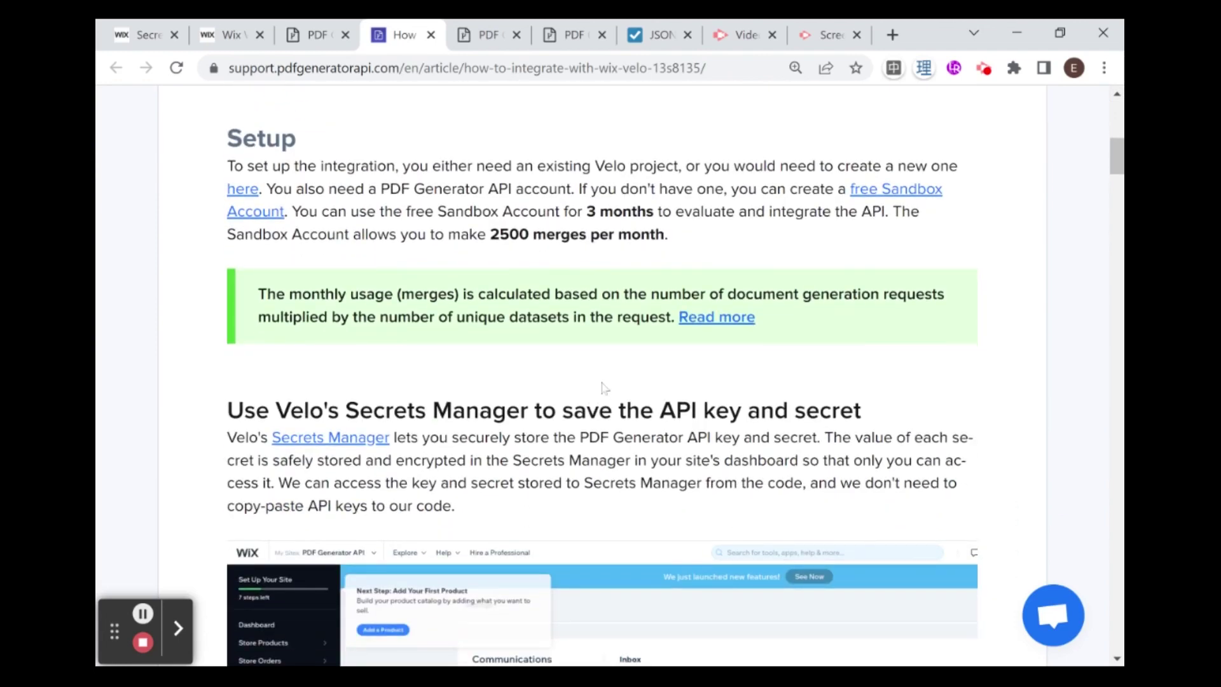
pyautogui.scroll(-2, 604, 389)
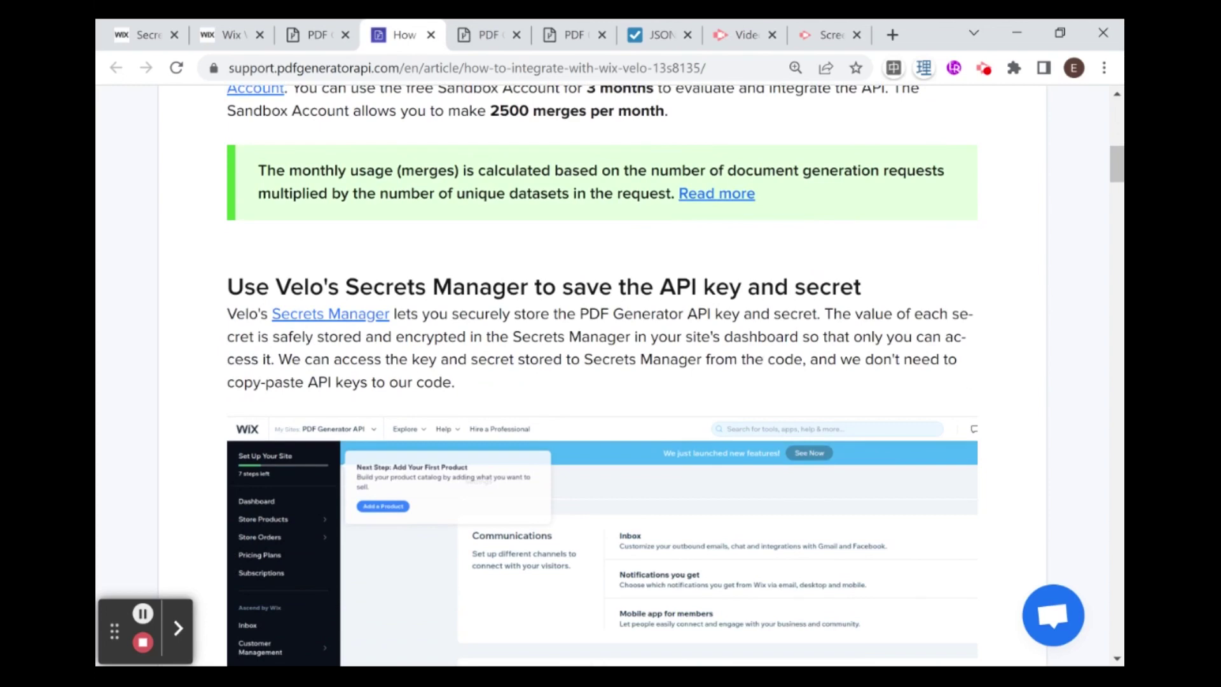
pyautogui.scroll(7, 638, 349)
pyautogui.scroll(2, 639, 350)
pyautogui.scroll(-8, 510, 307)
pyautogui.scroll(-3, 513, 308)
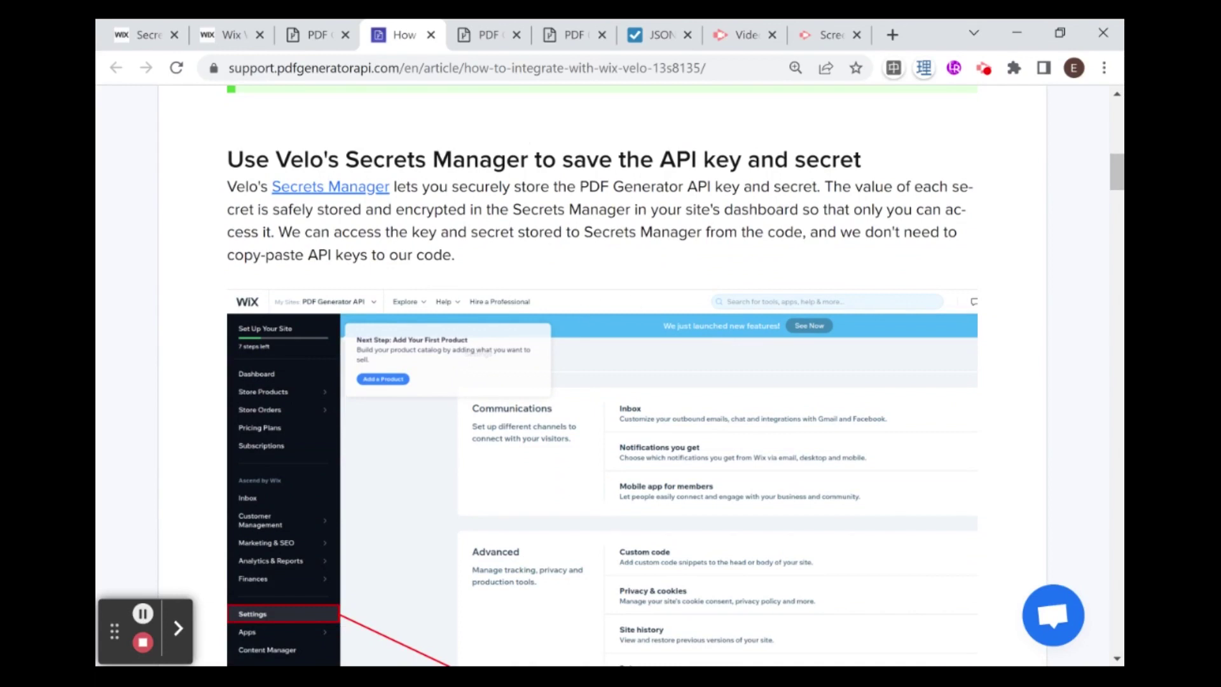
# Step: Open PDF Generator API Account Settings and bring the API Credentials key and secret into view
pyautogui.click(479, 57)
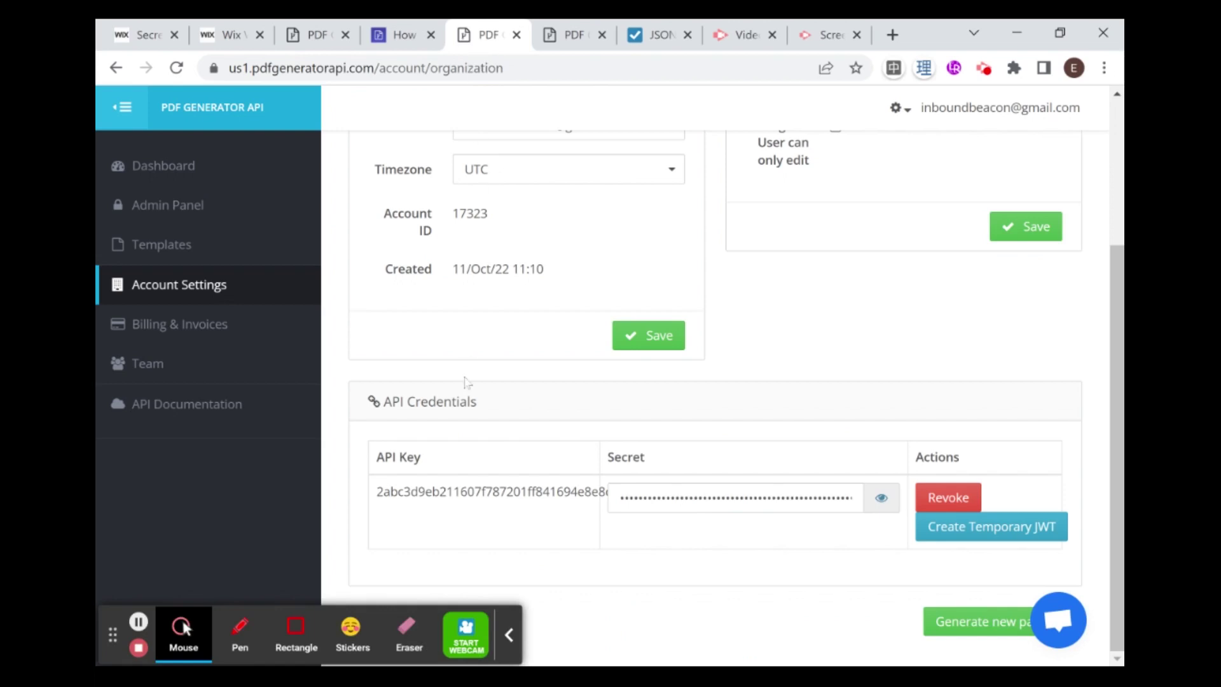
pyautogui.click(510, 635)
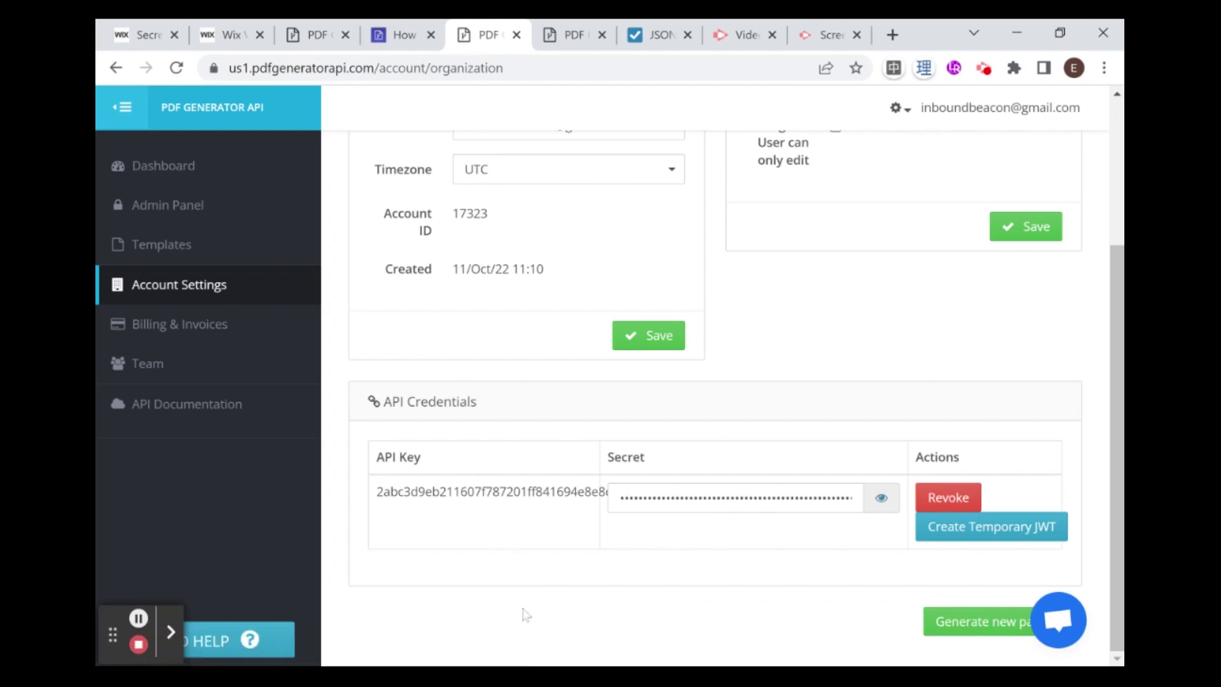
pyautogui.scroll(2, 546, 304)
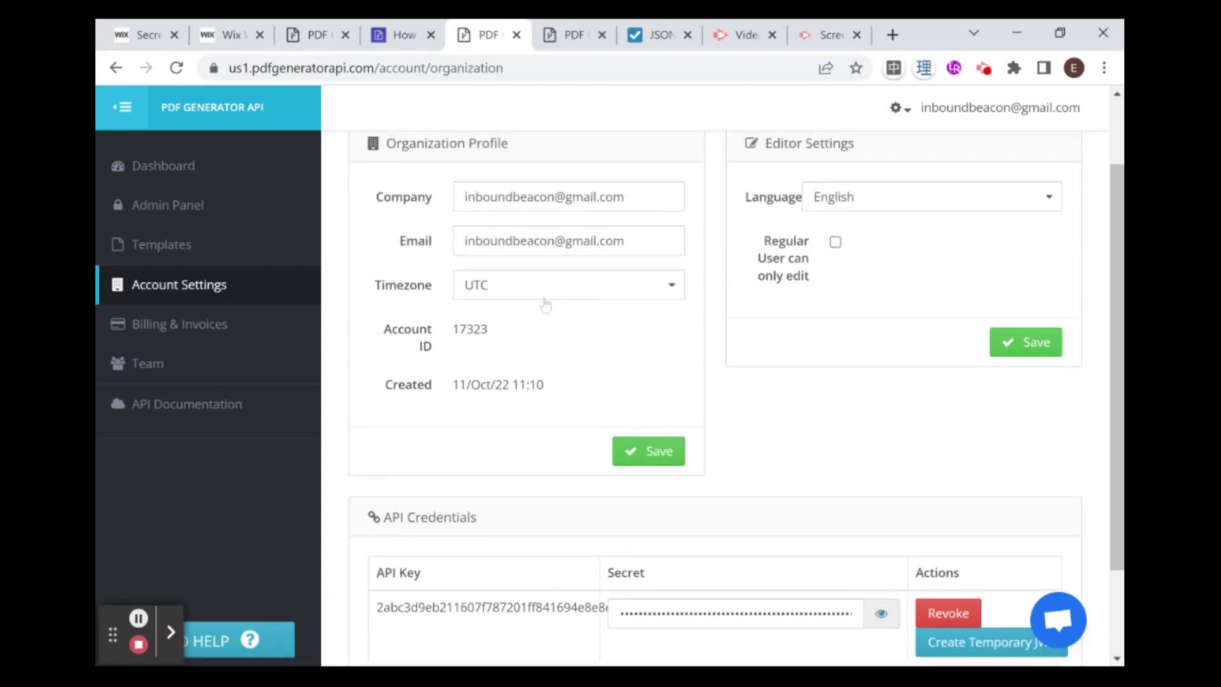
pyautogui.scroll(-2, 546, 304)
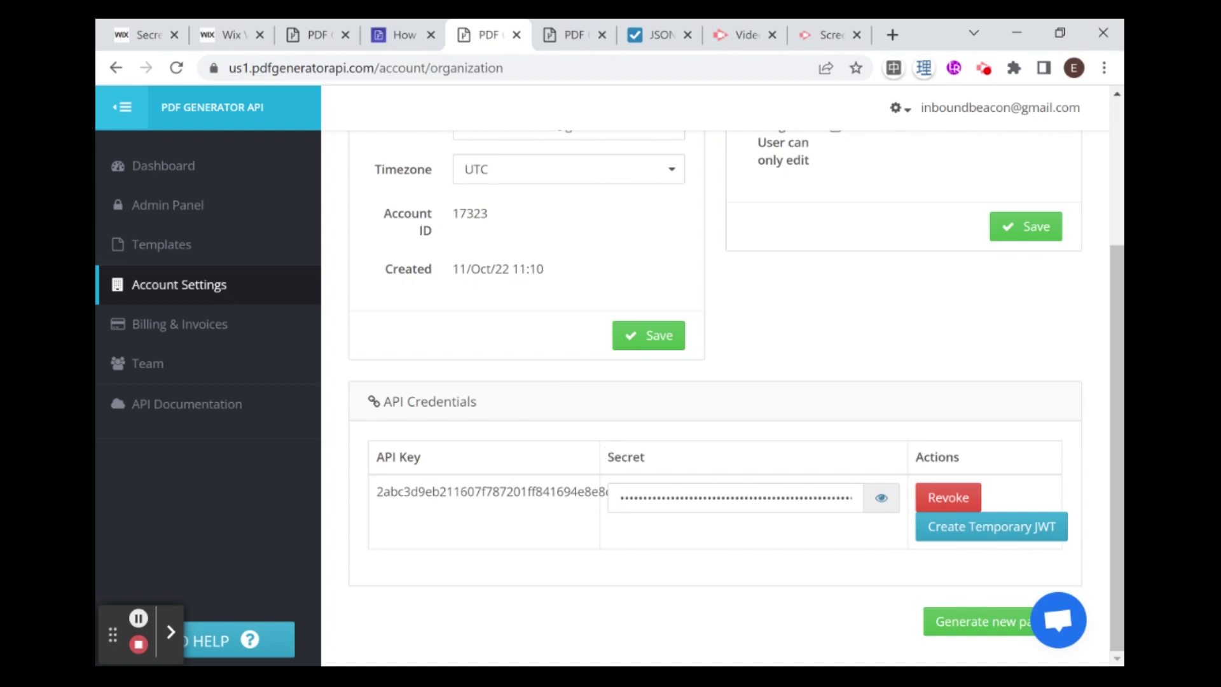
# Step: Return to the Wix Velo article and scroll to the 'Store New Secret' example for pdf_api_key
pyautogui.click(414, 42)
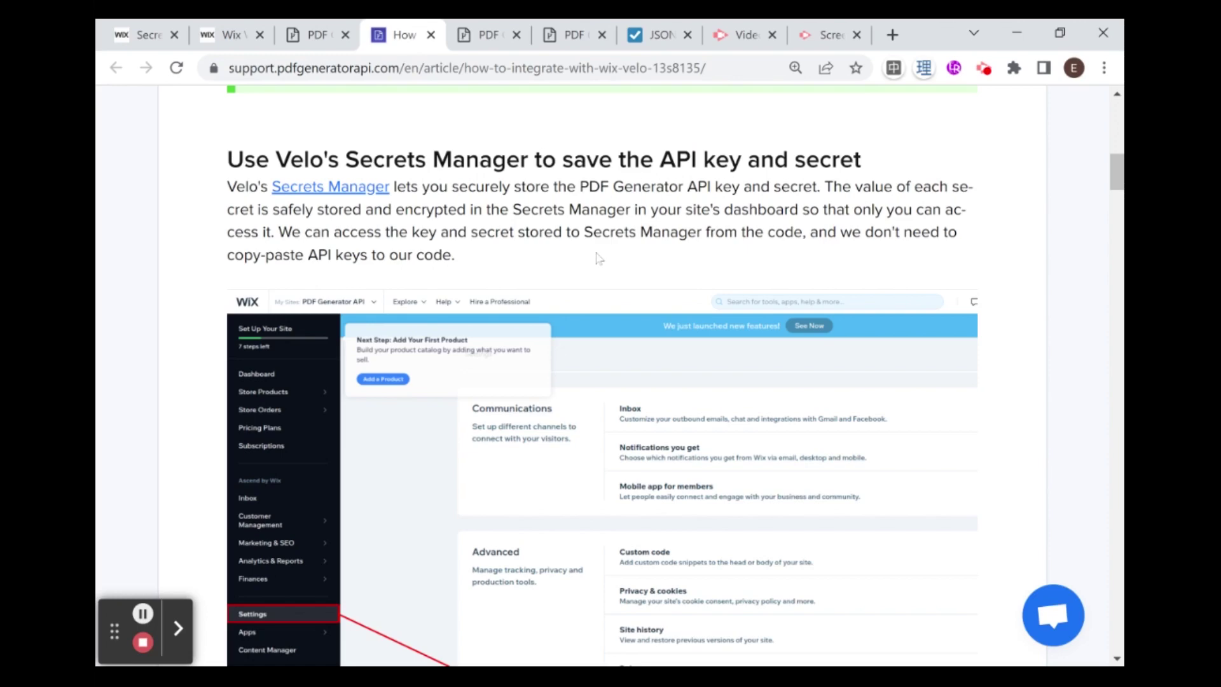
pyautogui.scroll(-8, 592, 261)
pyautogui.scroll(-12, 598, 257)
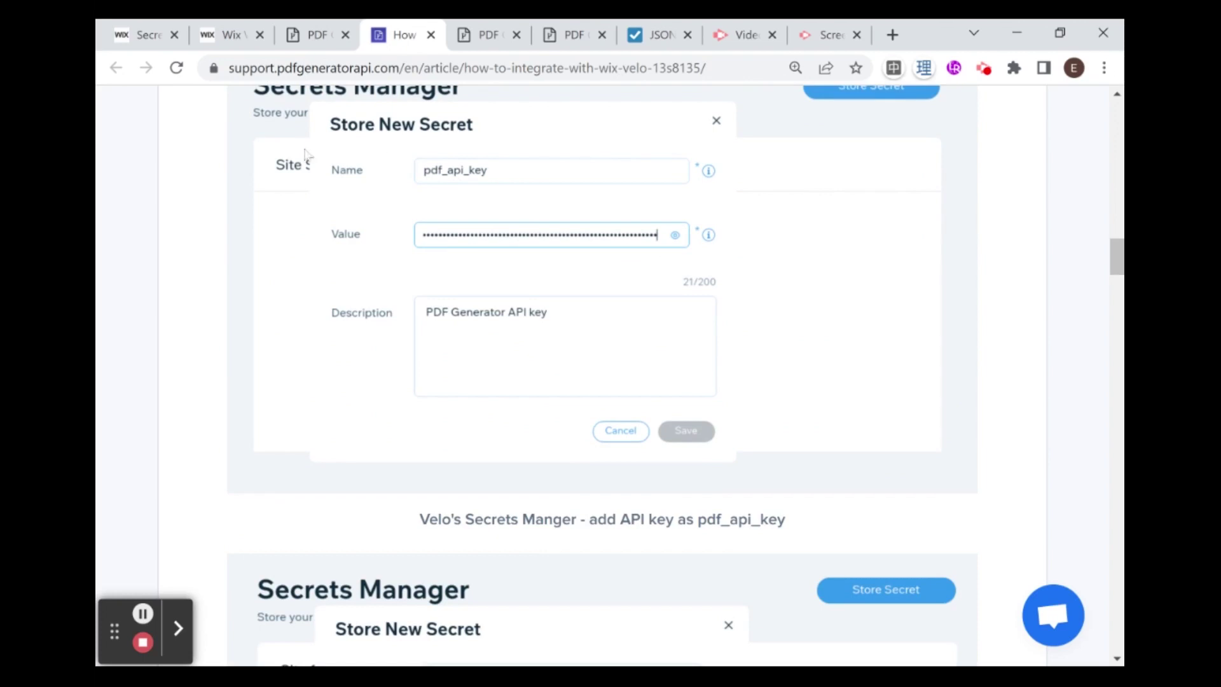
# Step: Open Developer Tools > Secrets Manager in the Wix dashboard to list pdf_api_secret, pdf_api_key and marvelKey
pyautogui.click(152, 39)
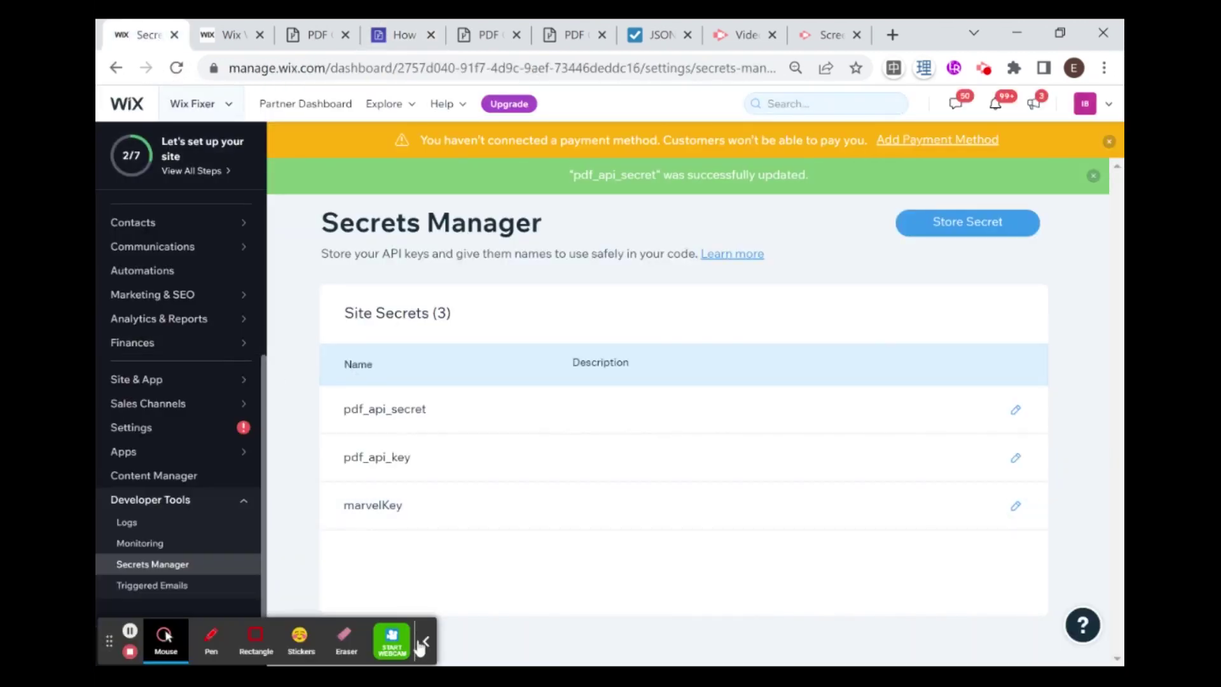
pyautogui.click(425, 641)
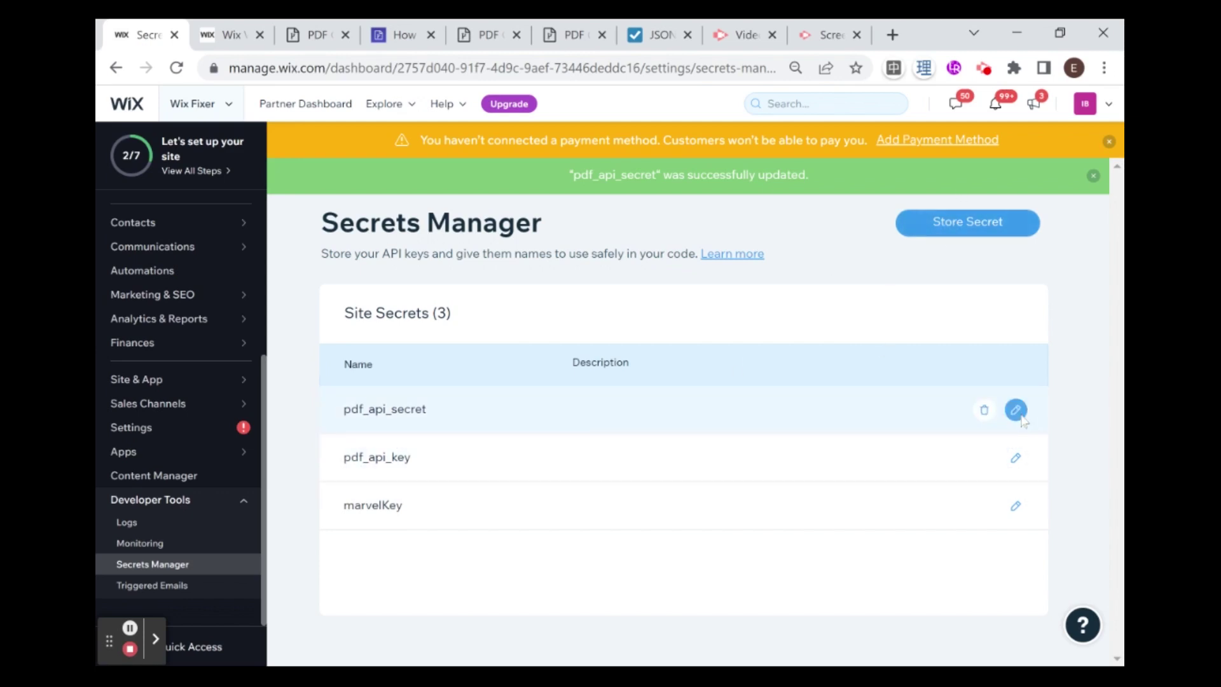
# Step: Open pdf_api_key for editing and reveal its stored value as plain text
pyautogui.click(1017, 458)
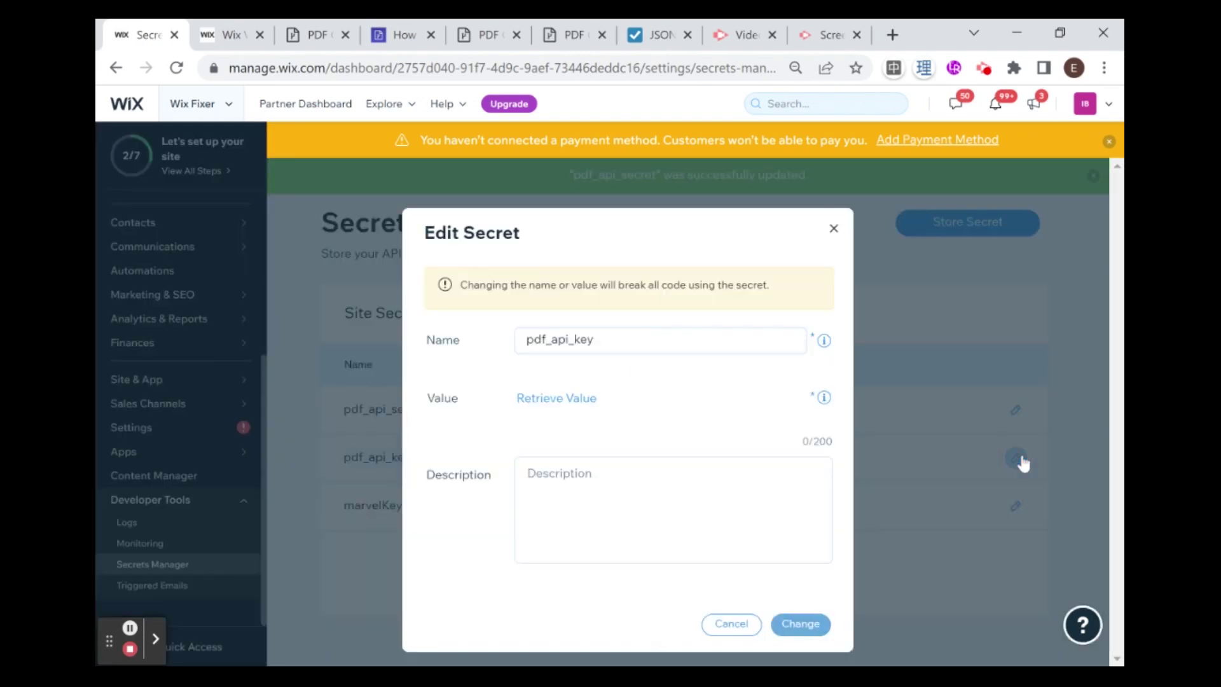
pyautogui.click(577, 409)
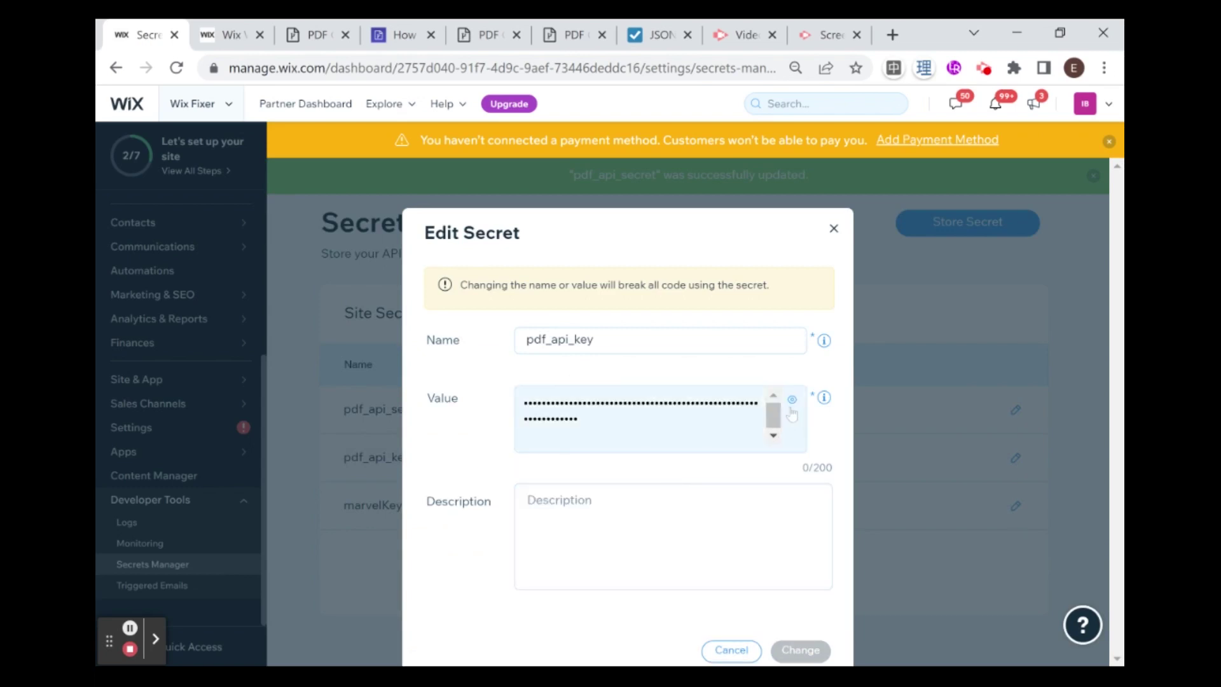
pyautogui.click(791, 403)
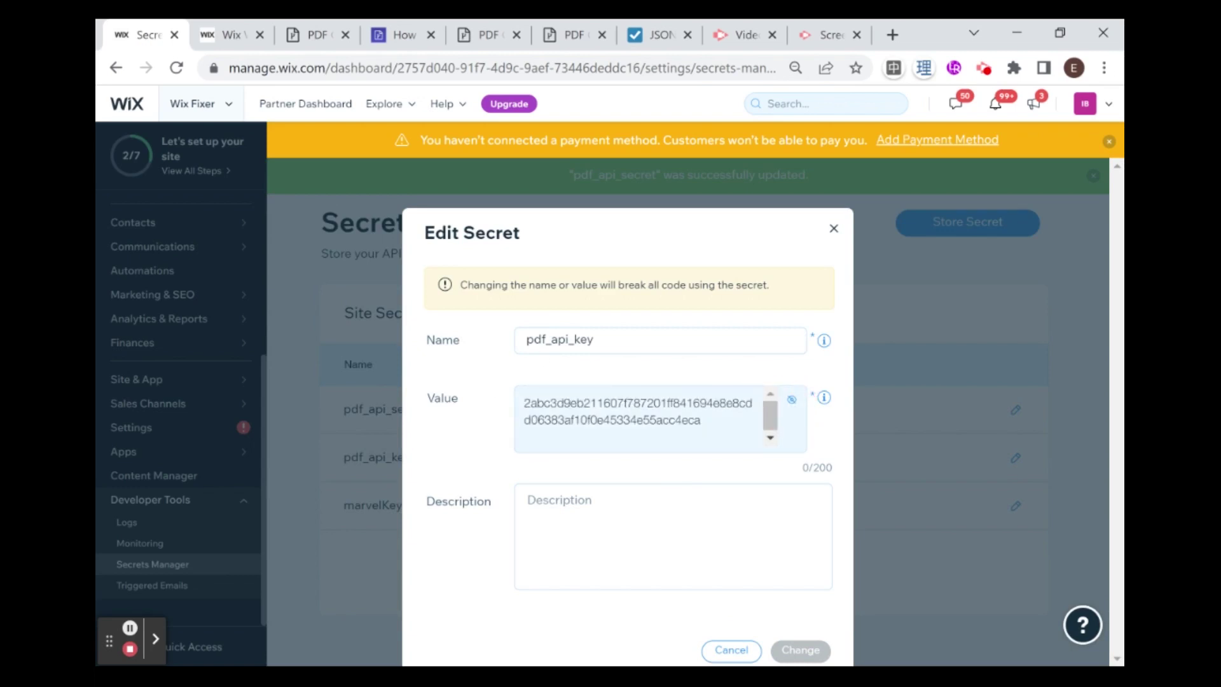
# Step: Delete the trailing line break after the key value and submit the change
pyautogui.click(557, 445)
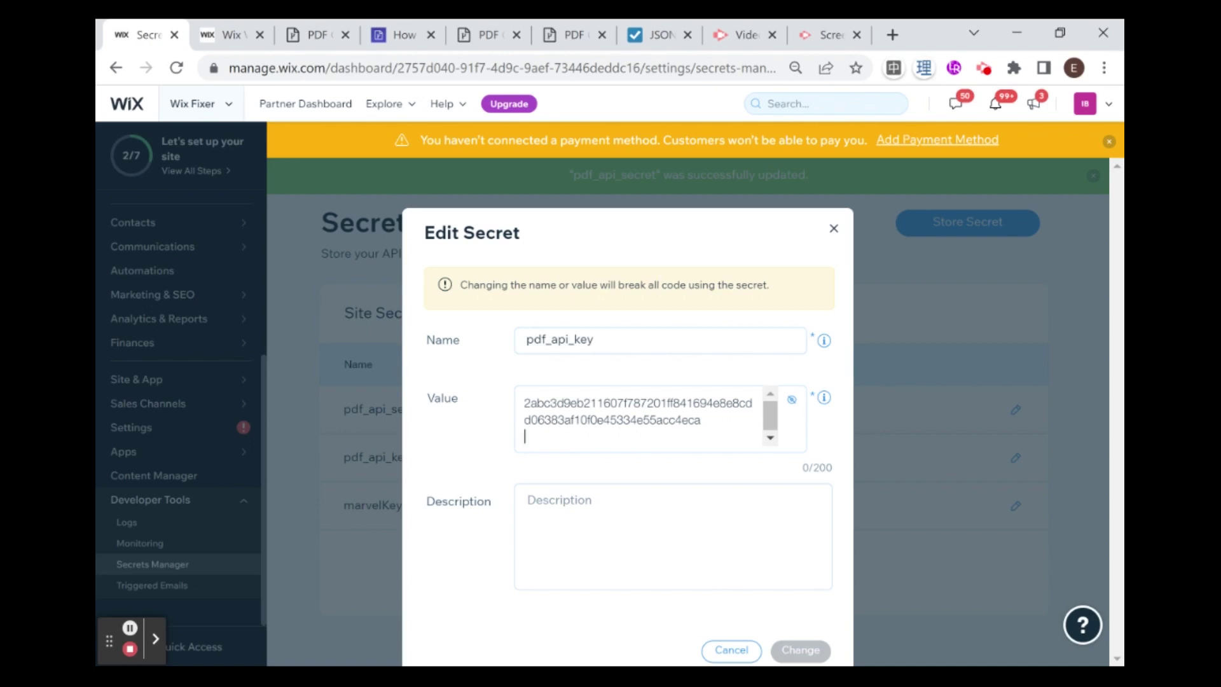
pyautogui.press('BackSpace')
pyautogui.press('Return')
pyautogui.press('Return')
pyautogui.press('Left')
pyautogui.press('Left')
pyautogui.press('Right')
pyautogui.press('Right')
pyautogui.press('BackSpace')
pyautogui.press('Return')
pyautogui.press('BackSpace')
pyautogui.press('BackSpace')
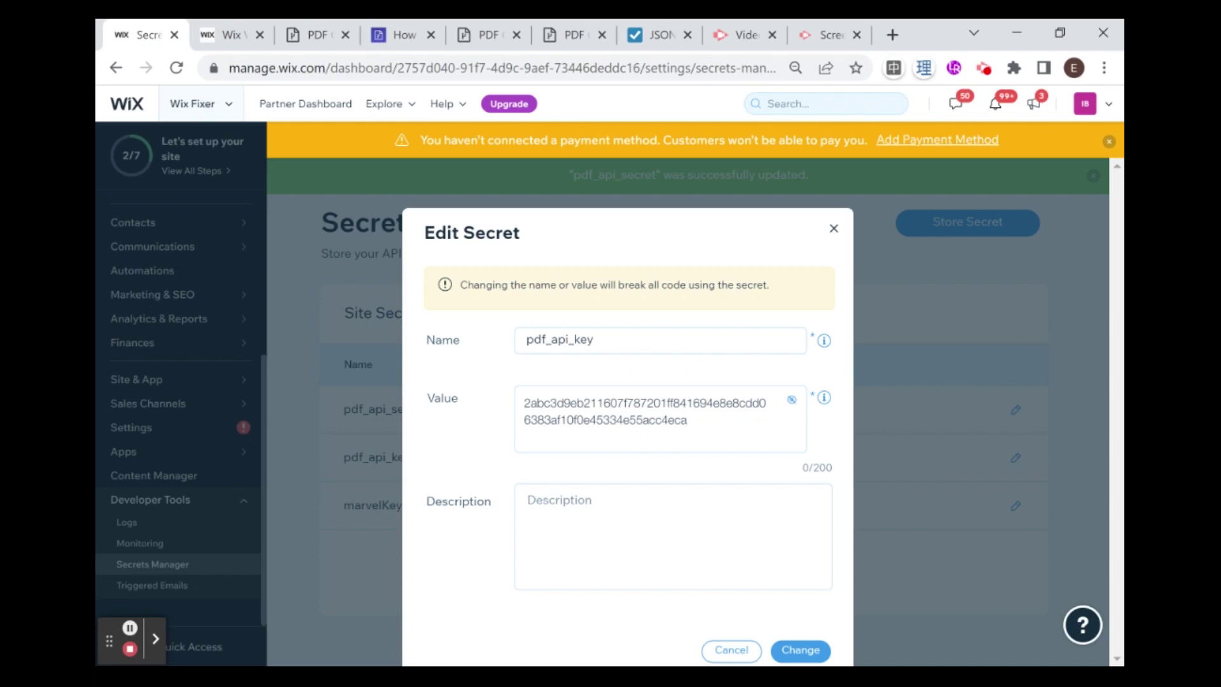
pyautogui.click(799, 649)
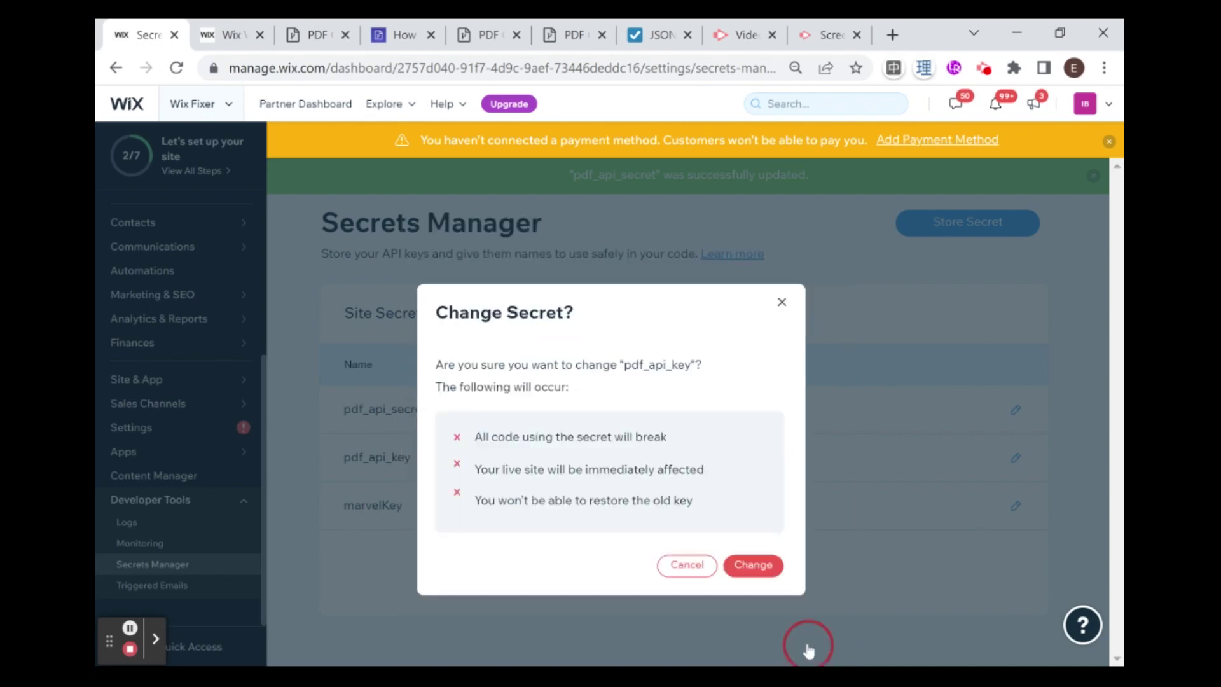
# Step: Confirm the pdf_api_key change in the confirmation dialog
pyautogui.click(771, 565)
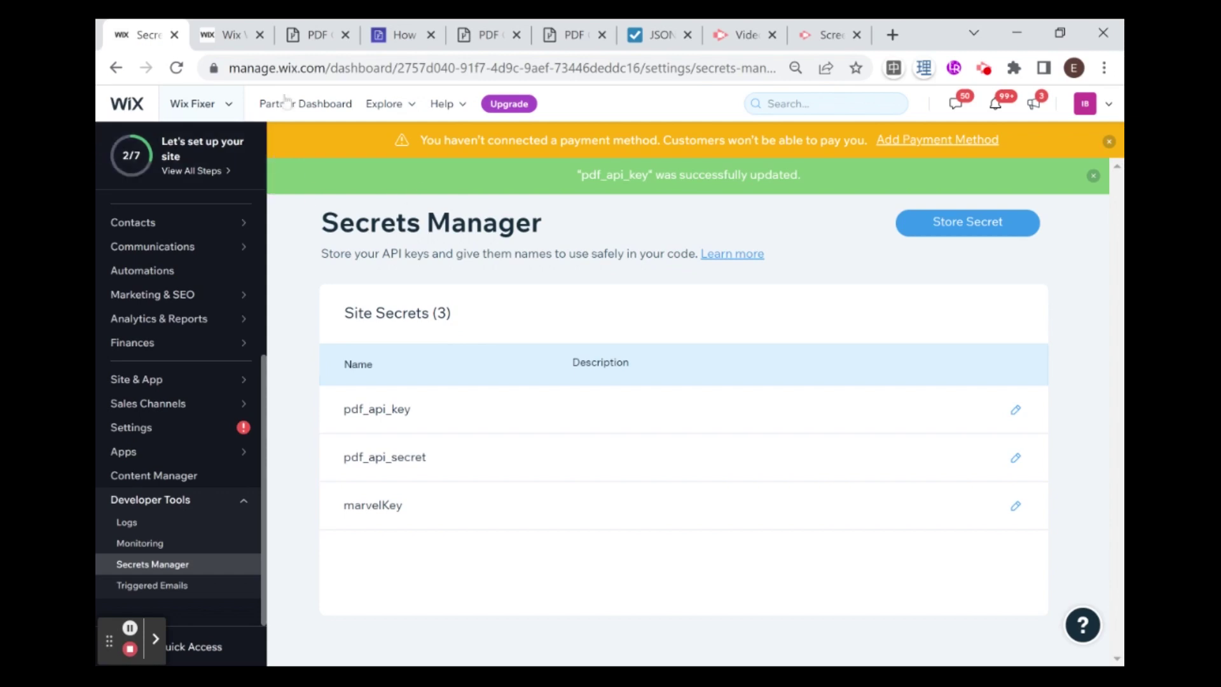
# Step: Browse the jsonwebtoken and pdf-generator-api-client package docs, then show the Public & Backend files
pyautogui.click(233, 36)
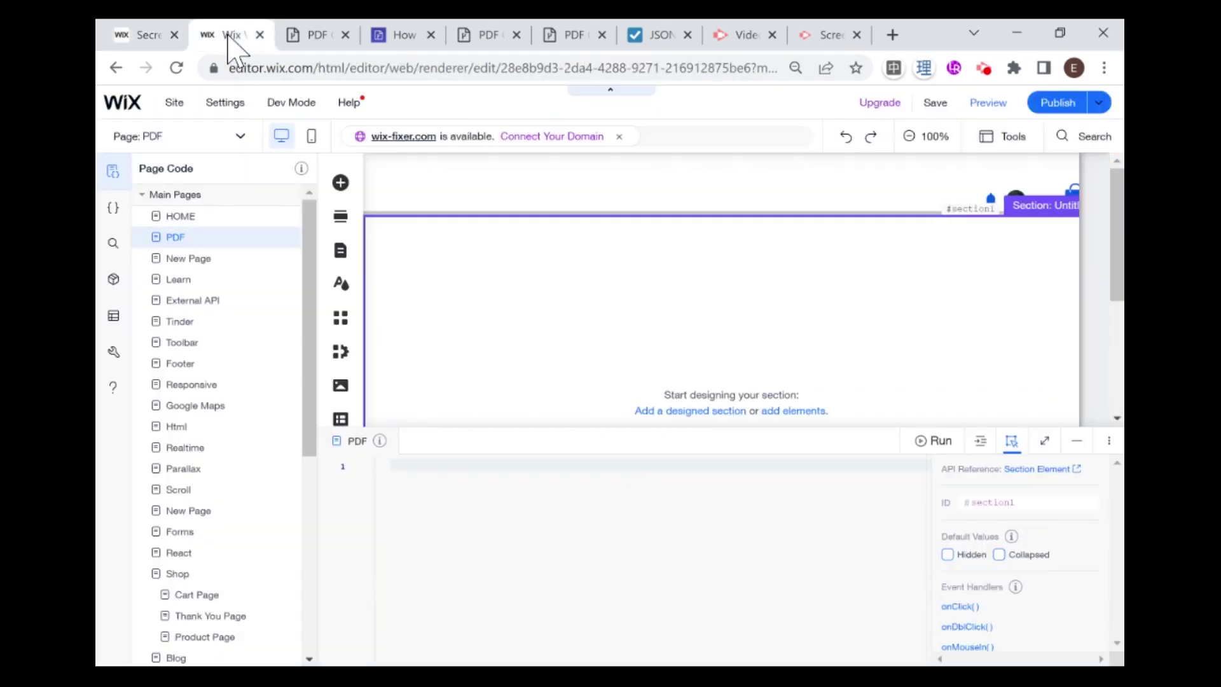
pyautogui.click(113, 281)
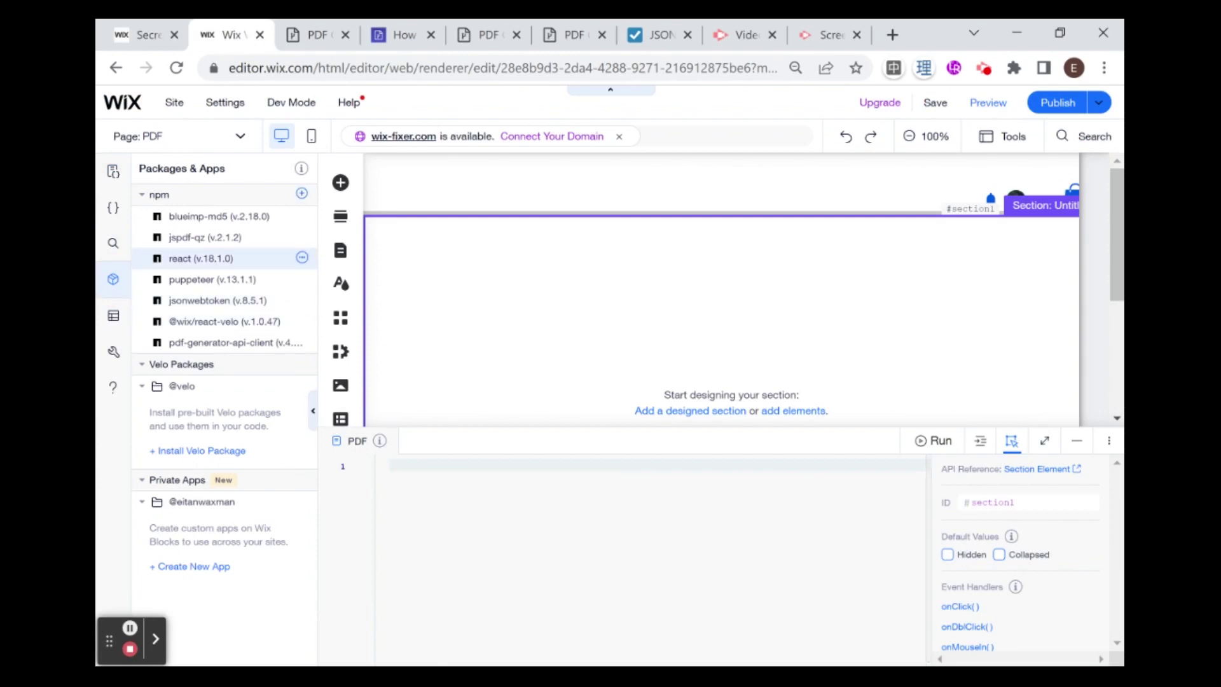
pyautogui.moveTo(318, 247); pyautogui.dragTo(381, 239)
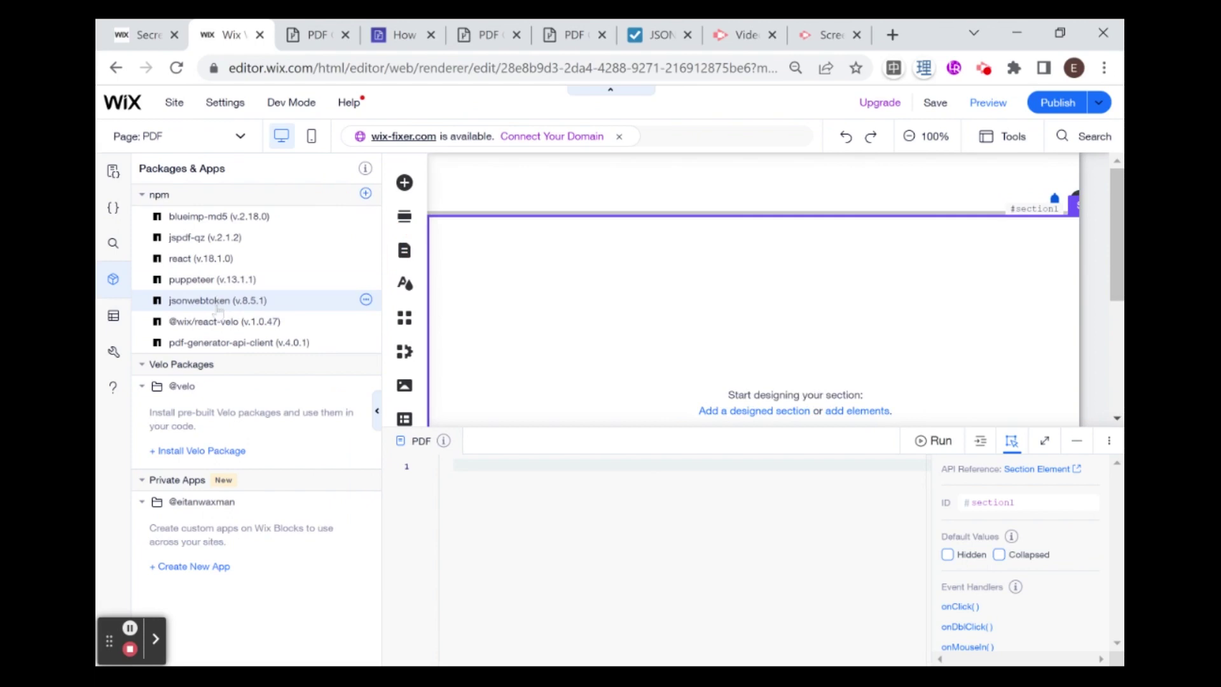
pyautogui.click(218, 308)
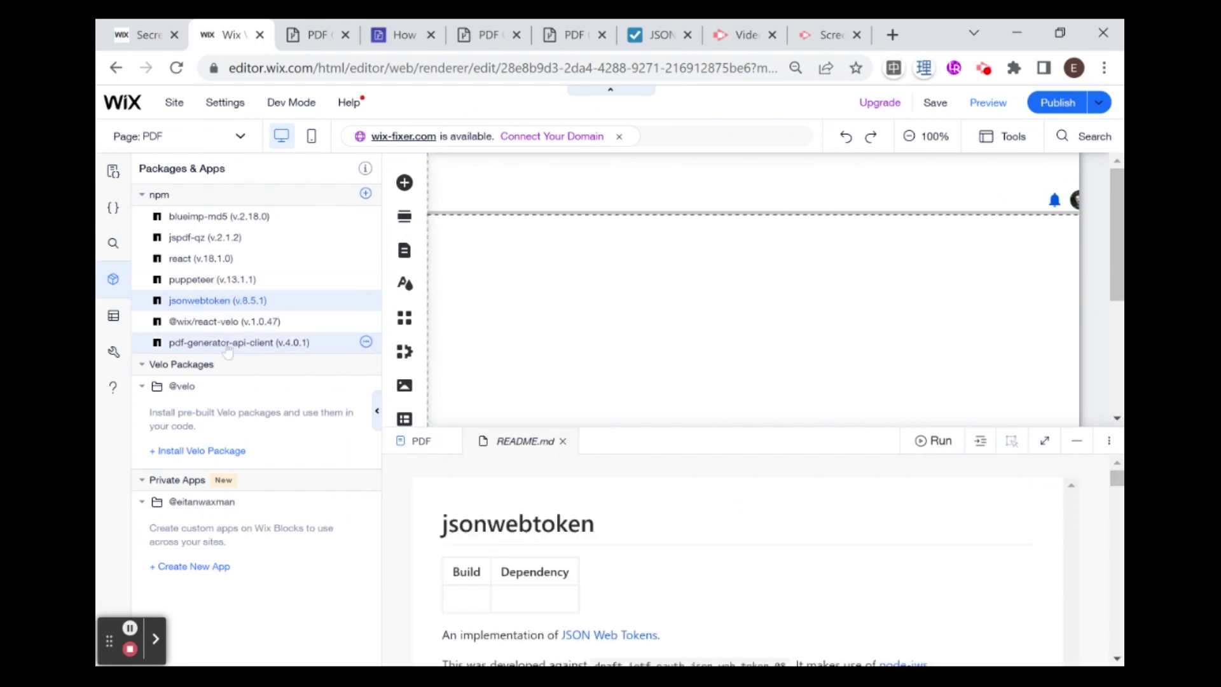
pyautogui.click(227, 345)
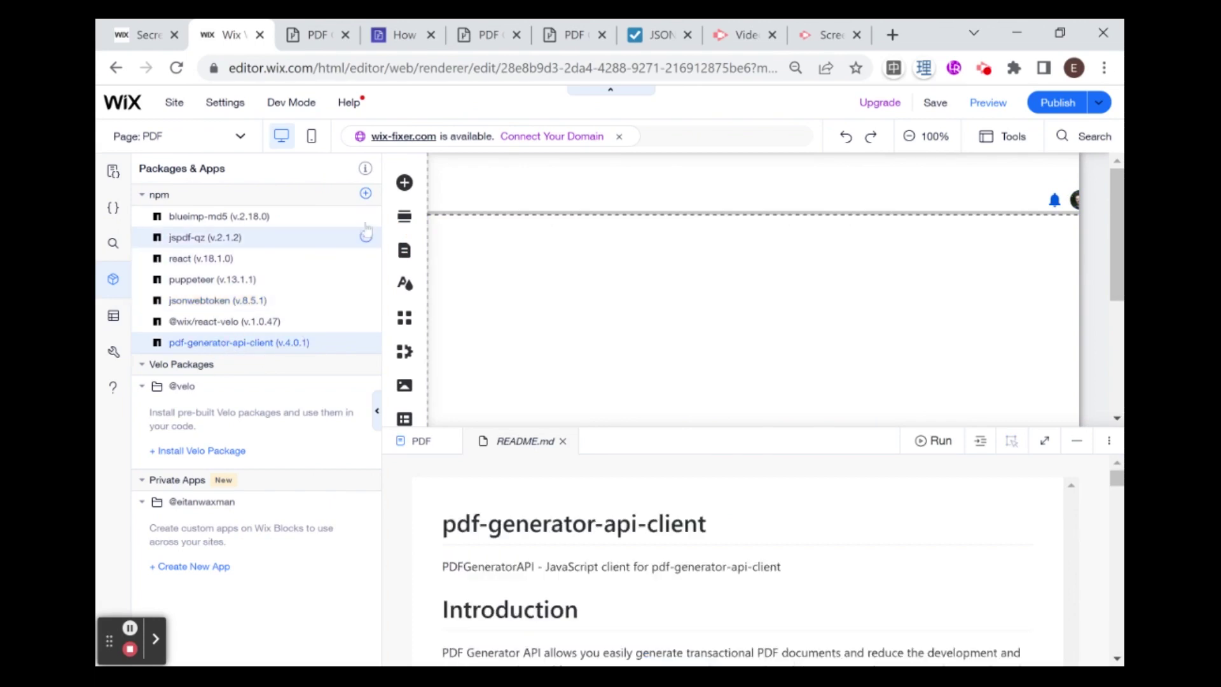
pyautogui.click(366, 193)
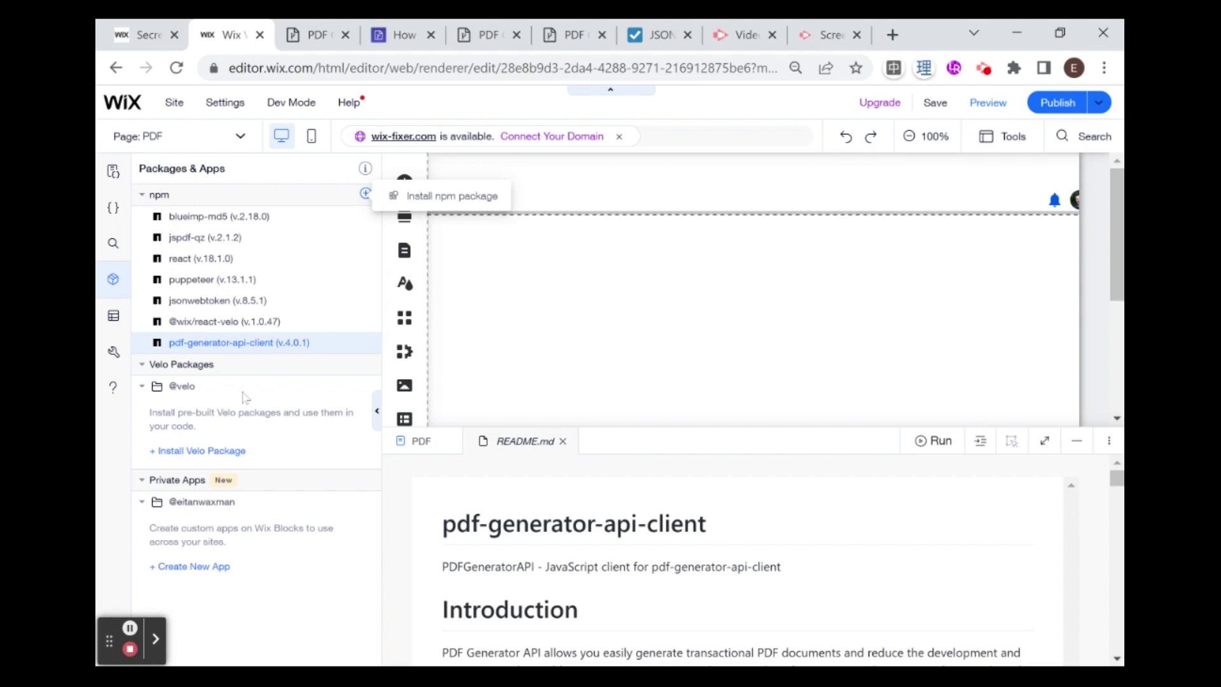
pyautogui.click(113, 209)
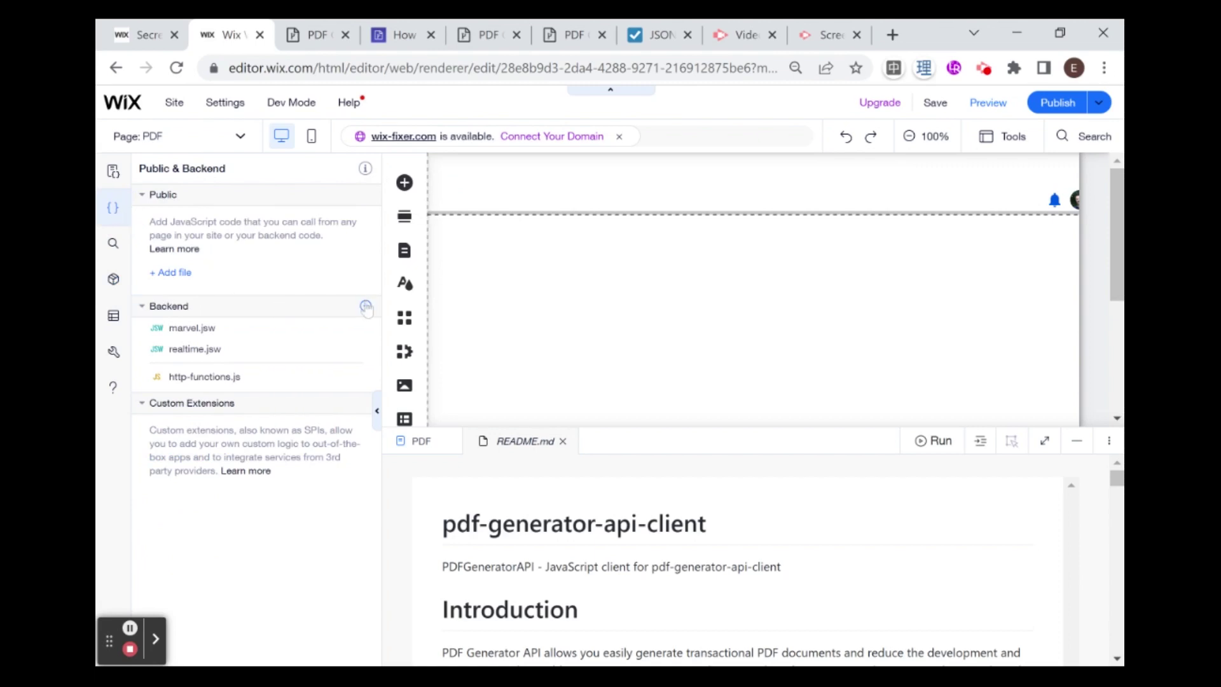
# Step: Add a new backend web module named pdf.jsw
pyautogui.click(367, 307)
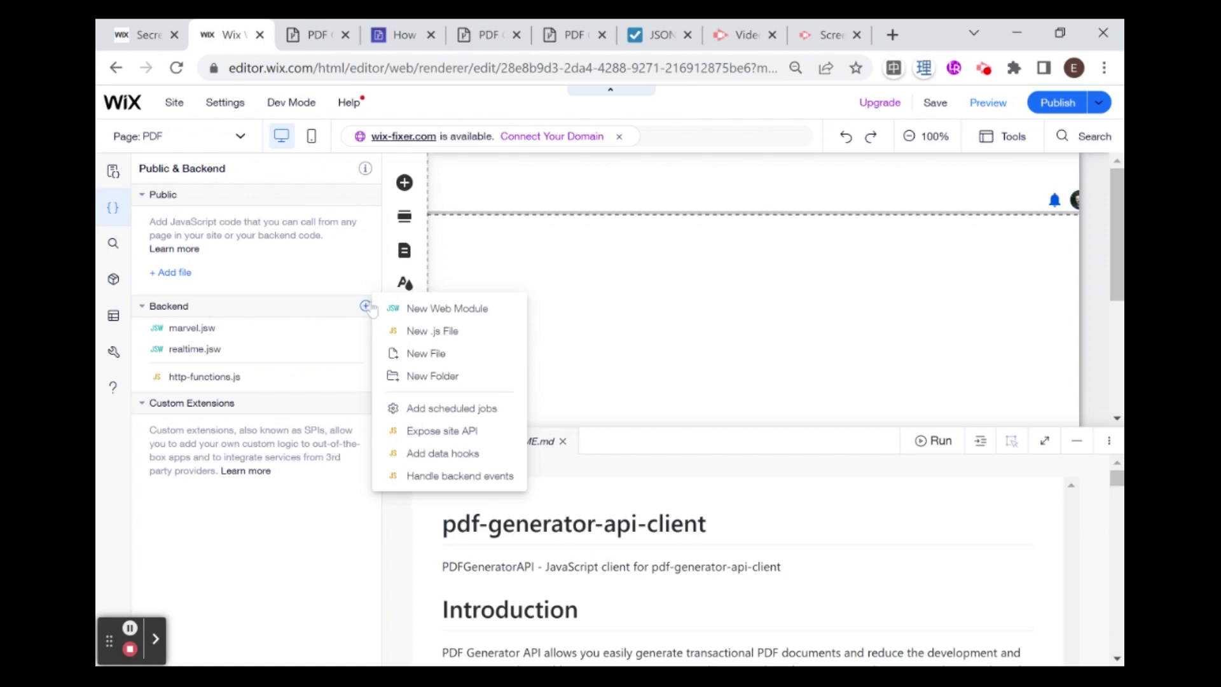
pyautogui.click(424, 309)
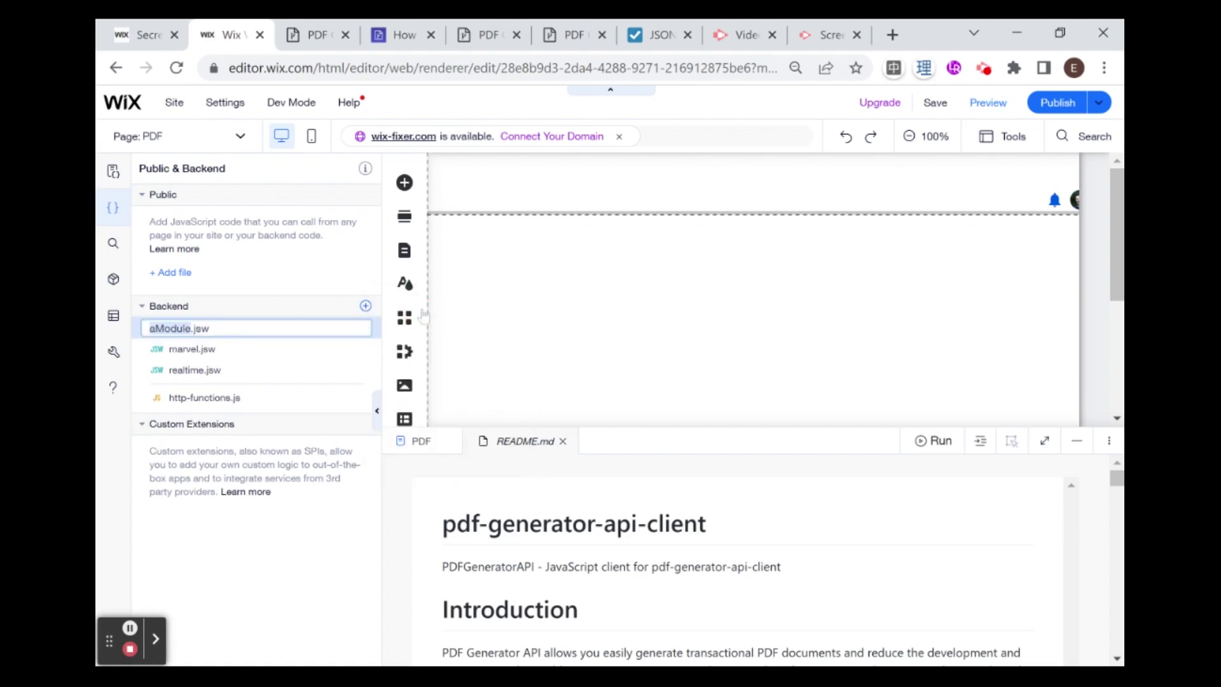
pyautogui.write('pdf')
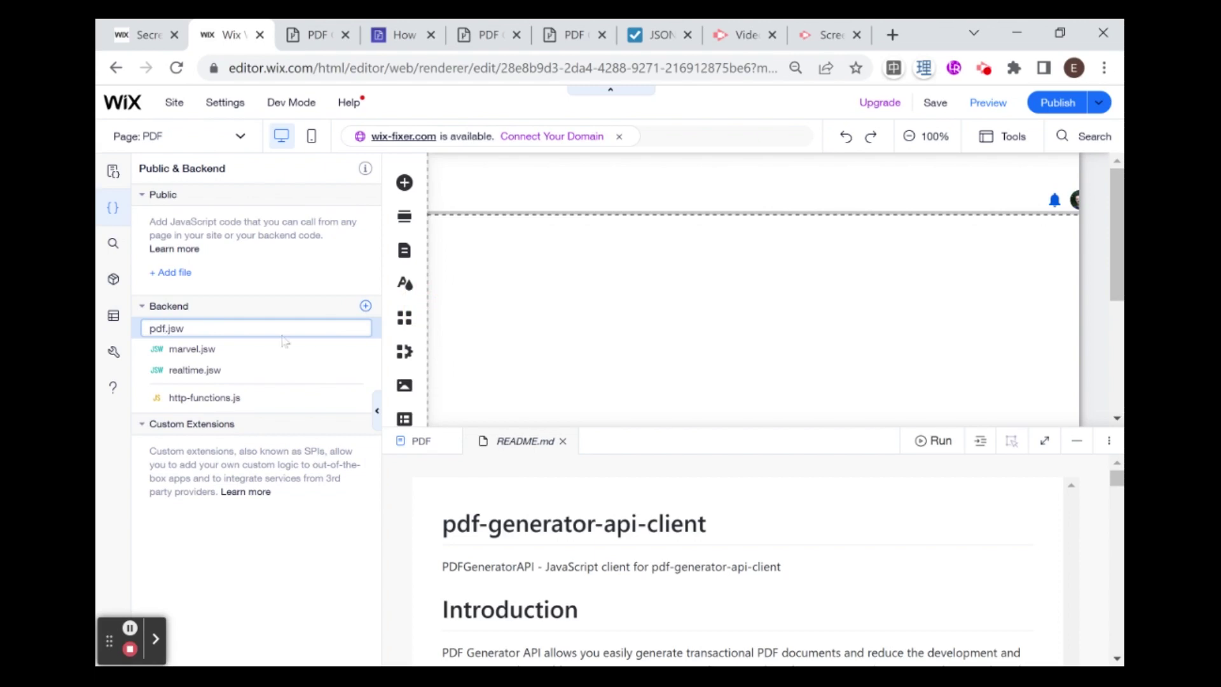
pyautogui.press('Return')
# Step: Select and delete all the starter code in pdf.jsw
pyautogui.scroll(-10, 750, 560)
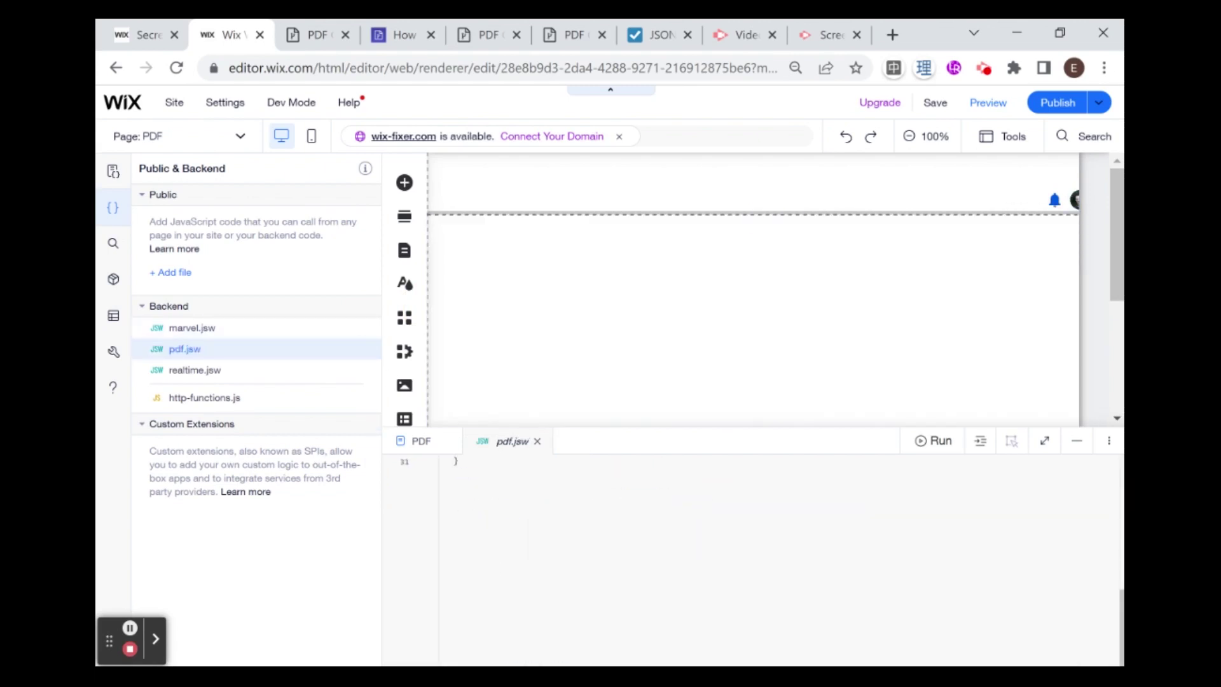
pyautogui.click(540, 456)
pyautogui.hotkey('ctrl', 'a')
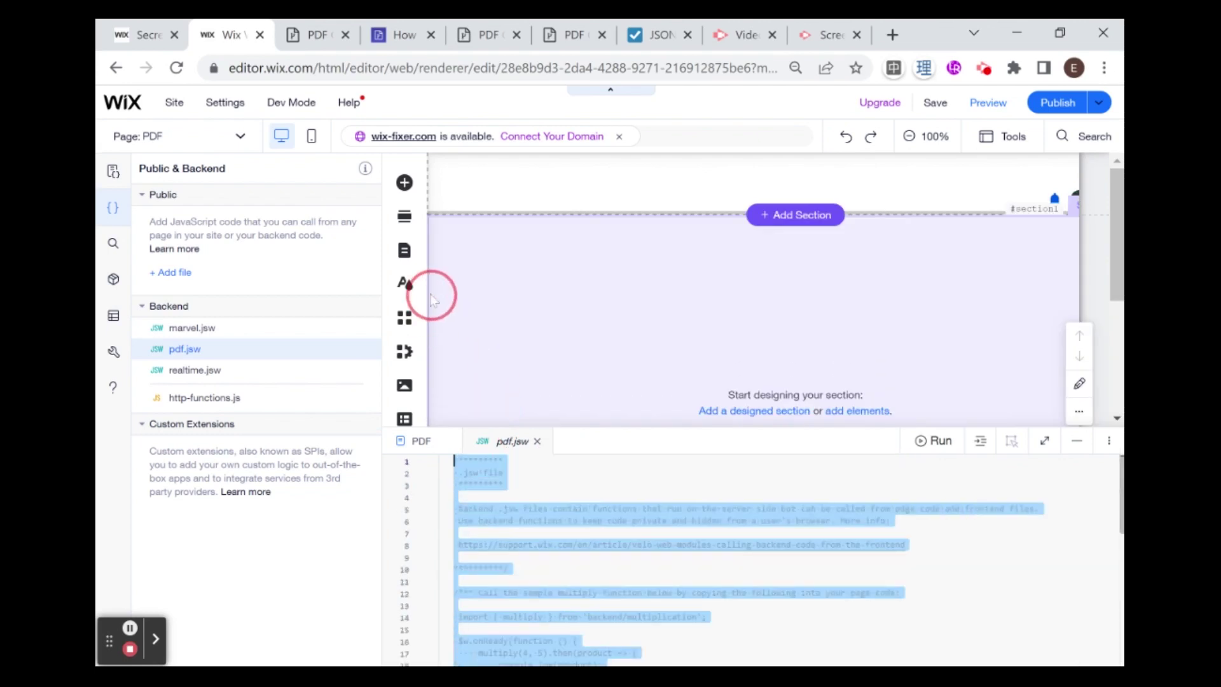
pyautogui.press('BackSpace')
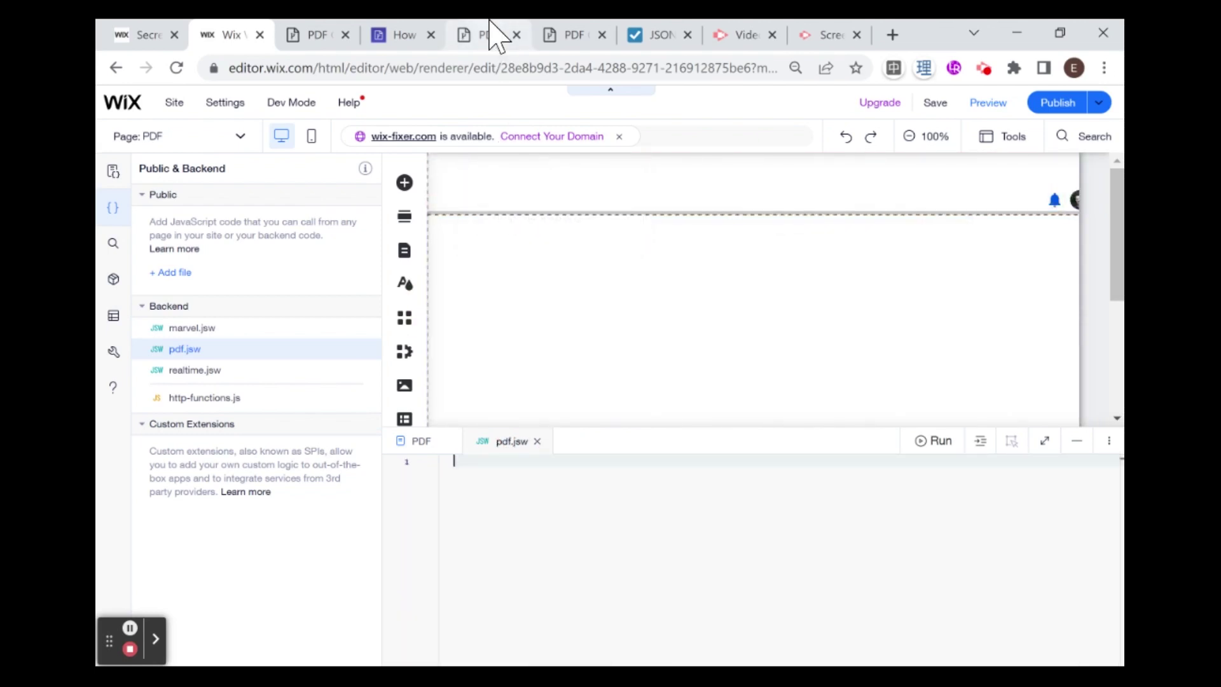
# Step: Scroll the 'How to integrate with Wix Velo' article to its wix-velo-client GitHub example code
pyautogui.click(493, 35)
pyautogui.click(406, 35)
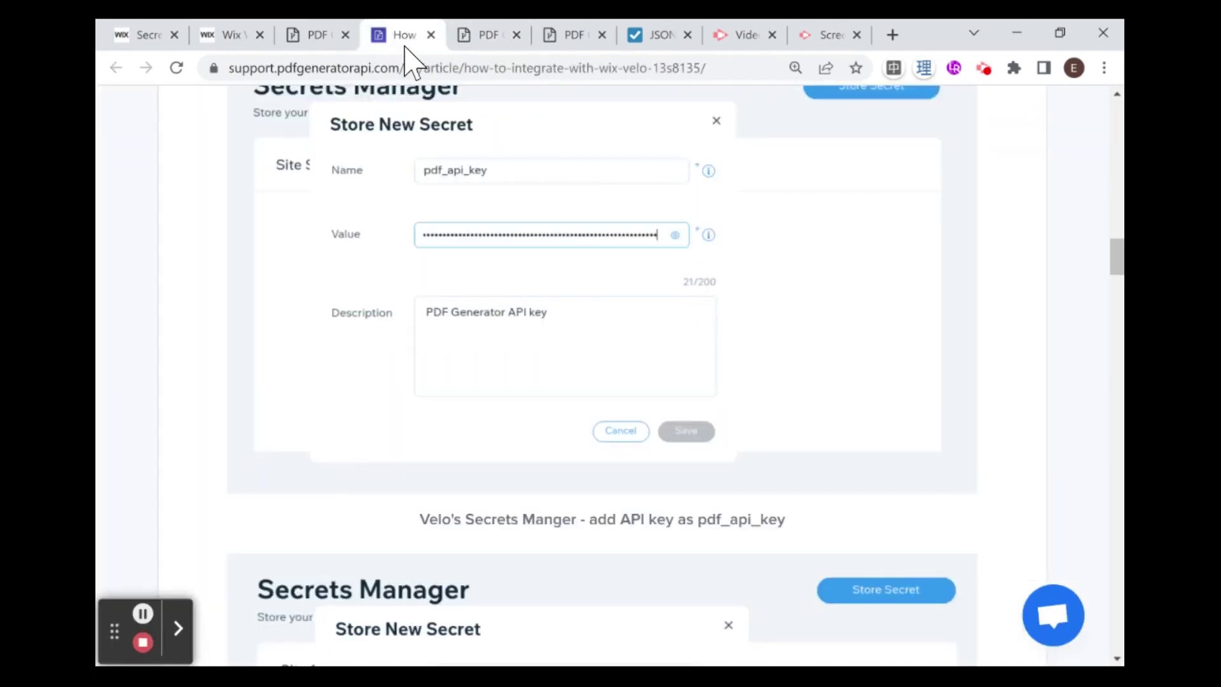
pyautogui.scroll(-15, 448, 277)
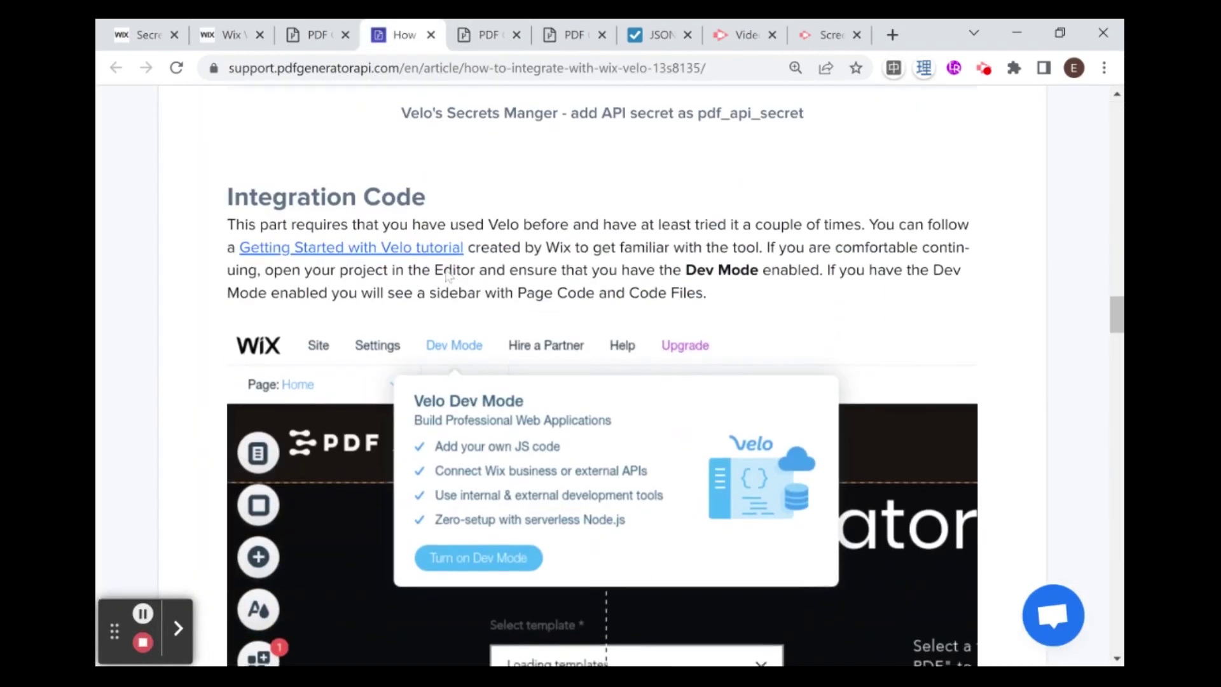
pyautogui.scroll(-15, 374, 271)
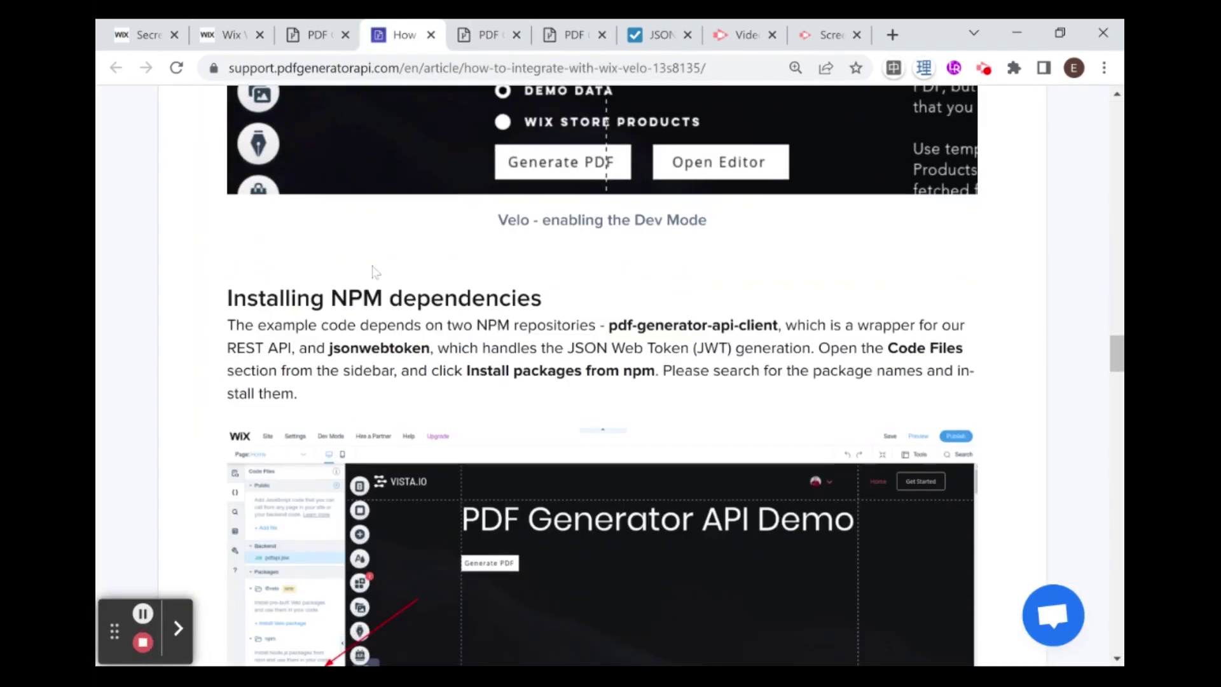
pyautogui.scroll(-9, 373, 271)
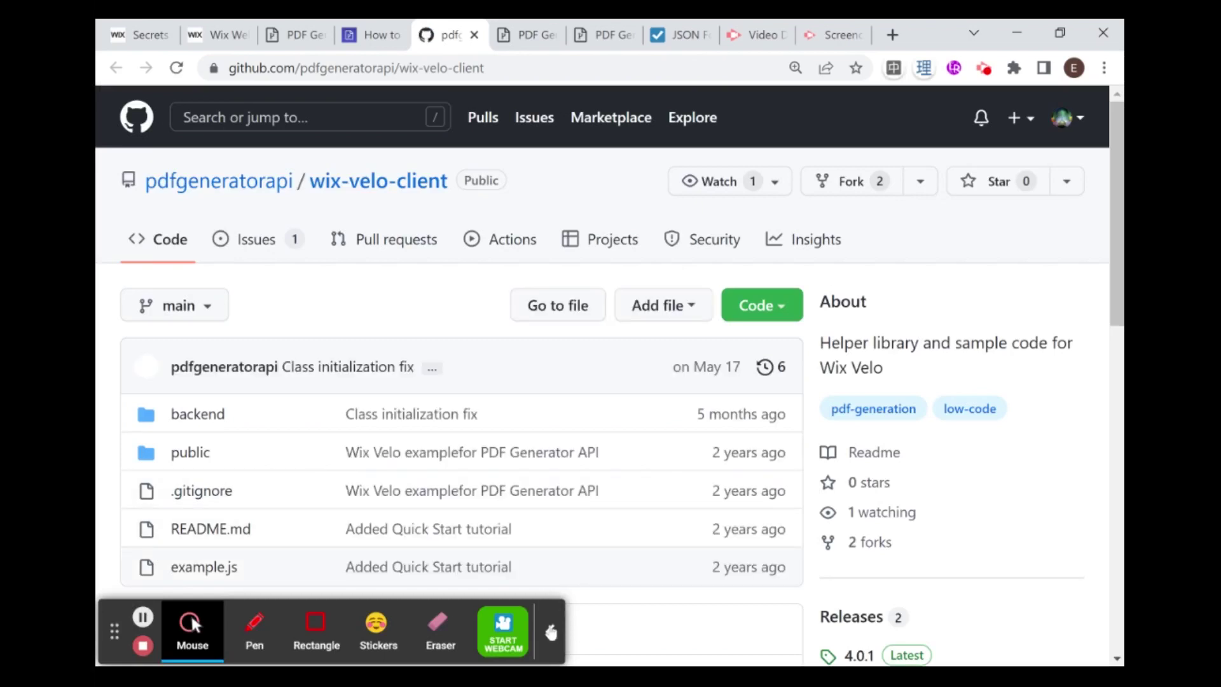
# Step: Open backend > pdfapi.jsw in the wix-velo-client repository
pyautogui.click(551, 632)
pyautogui.scroll(-2, 420, 467)
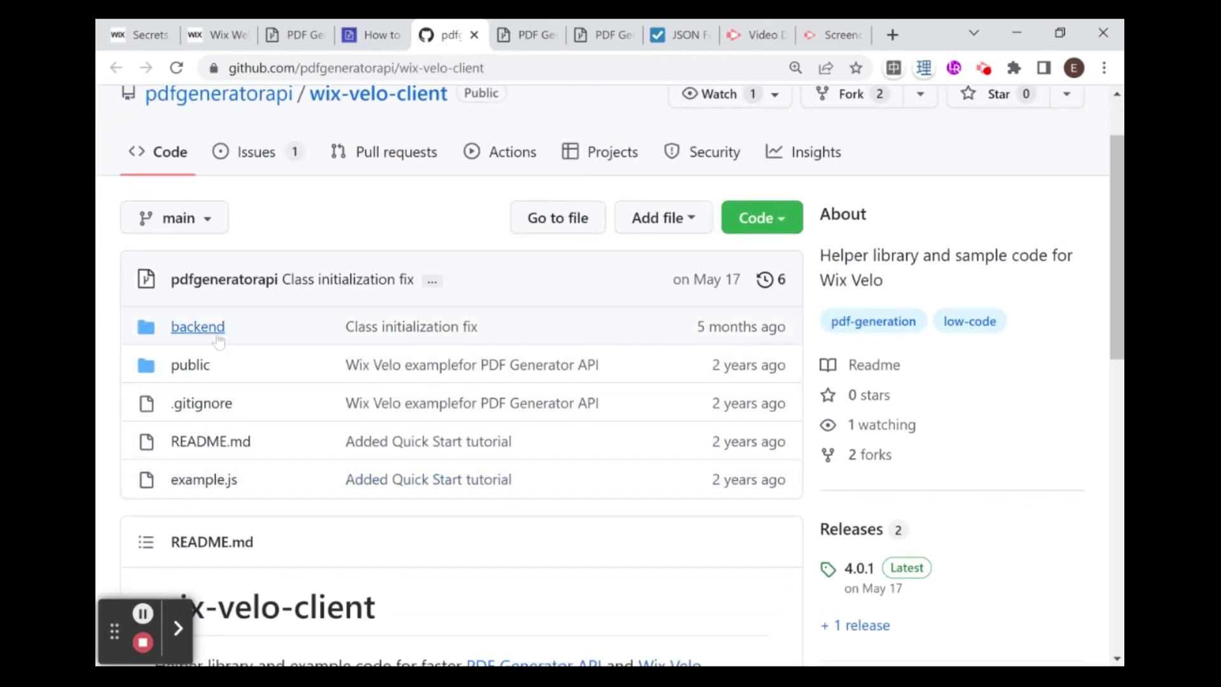
pyautogui.click(217, 337)
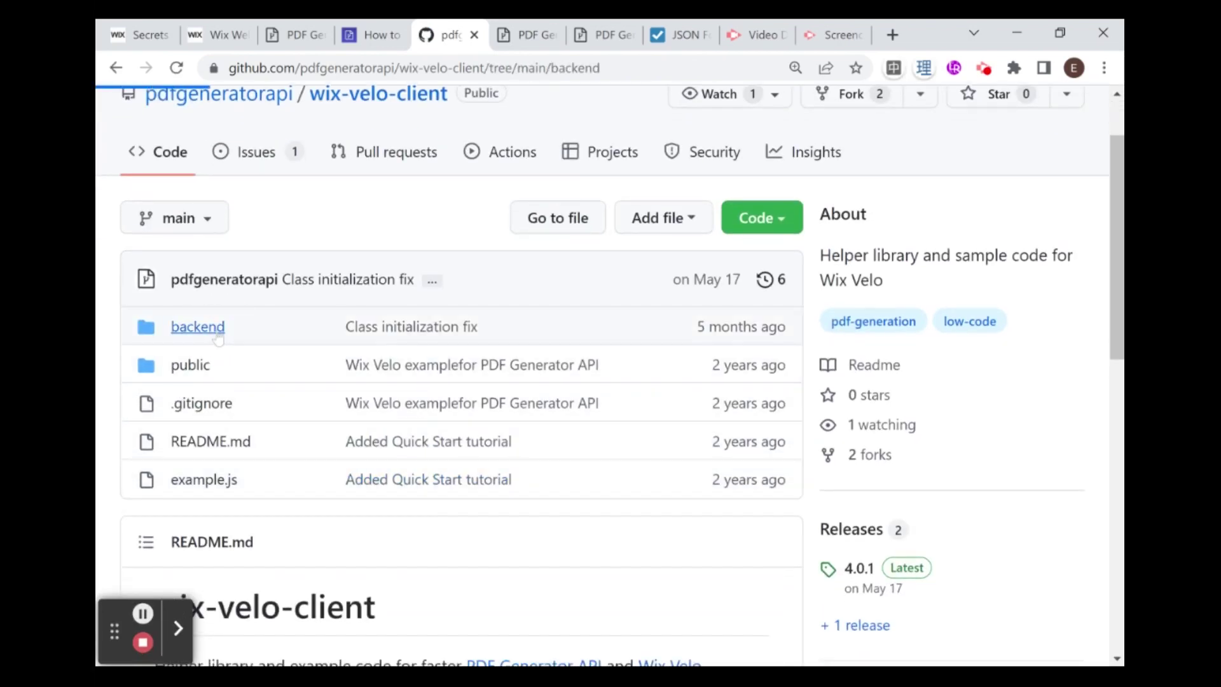
pyautogui.scroll(-2, 203, 439)
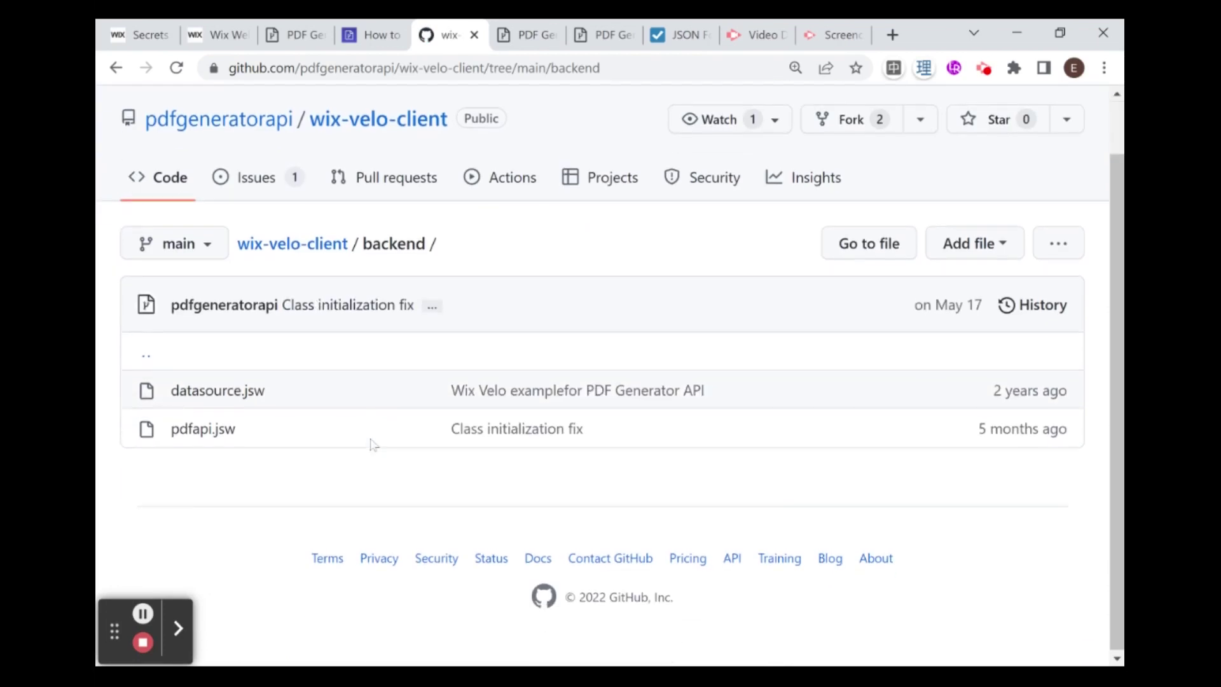
pyautogui.click(203, 428)
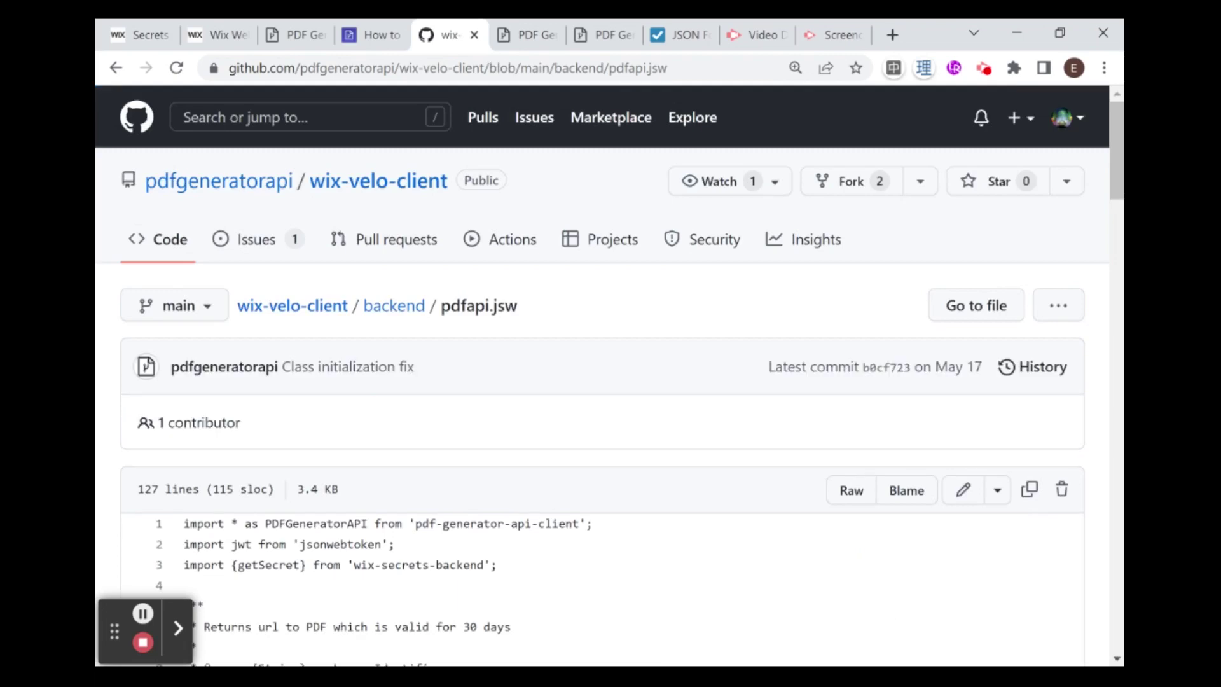
# Step: Copy pdfapi.jsw's raw contents and return to the Wix editor
pyautogui.scroll(-10, 572, 537)
pyautogui.scroll(-10, 503, 512)
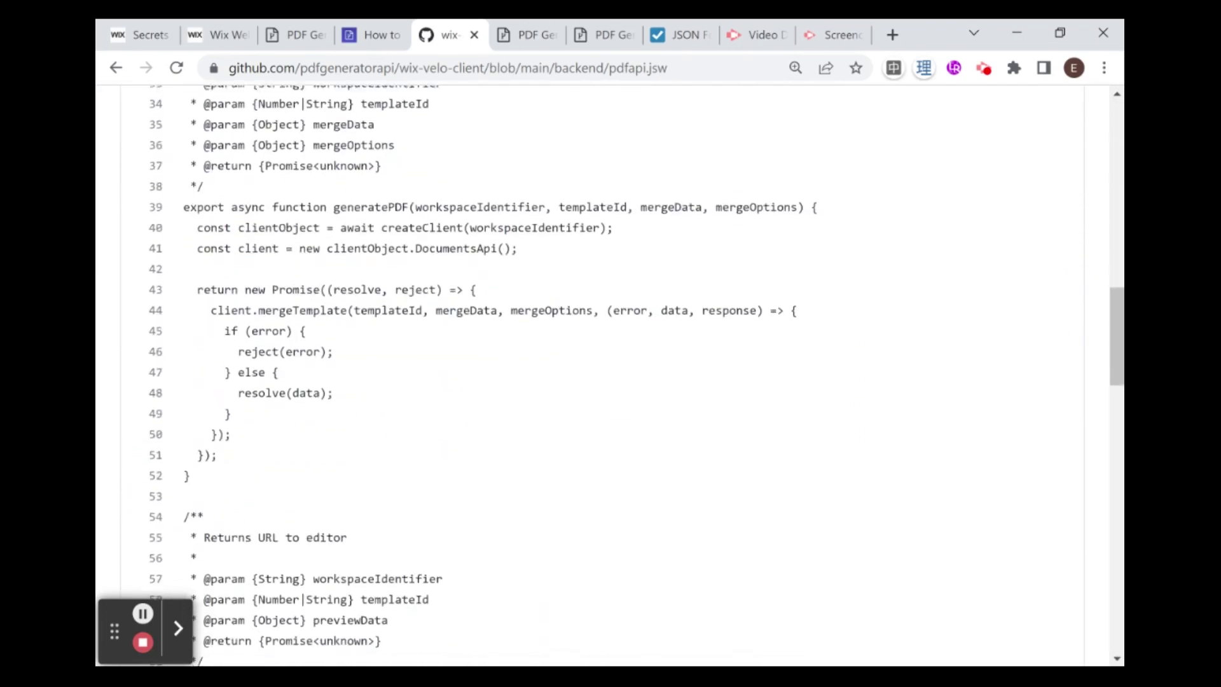
pyautogui.scroll(20, 503, 512)
pyautogui.scroll(-20, 502, 512)
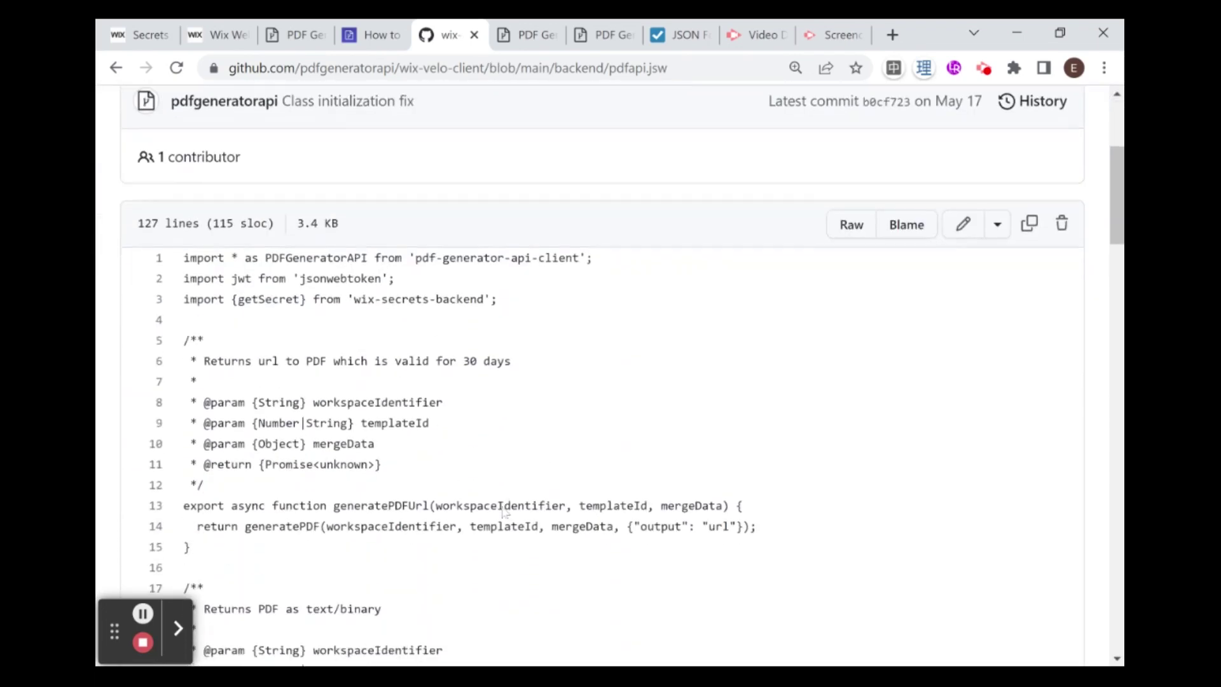
pyautogui.scroll(-18, 590, 376)
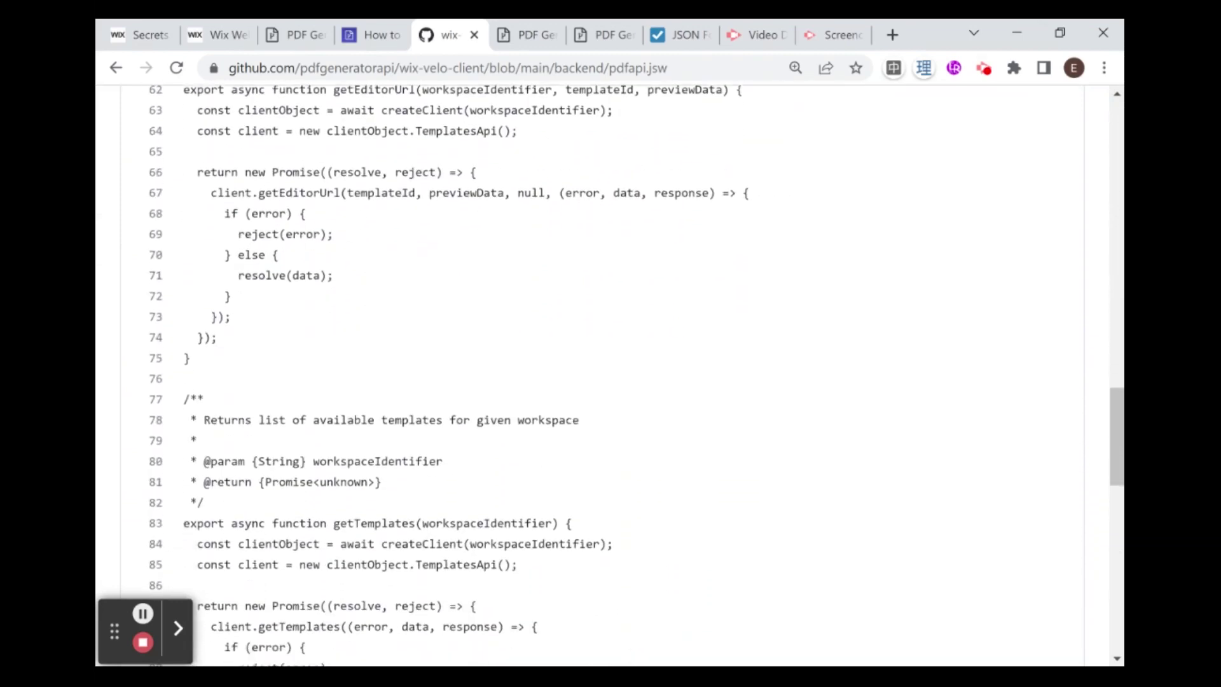
pyautogui.scroll(20, 791, 532)
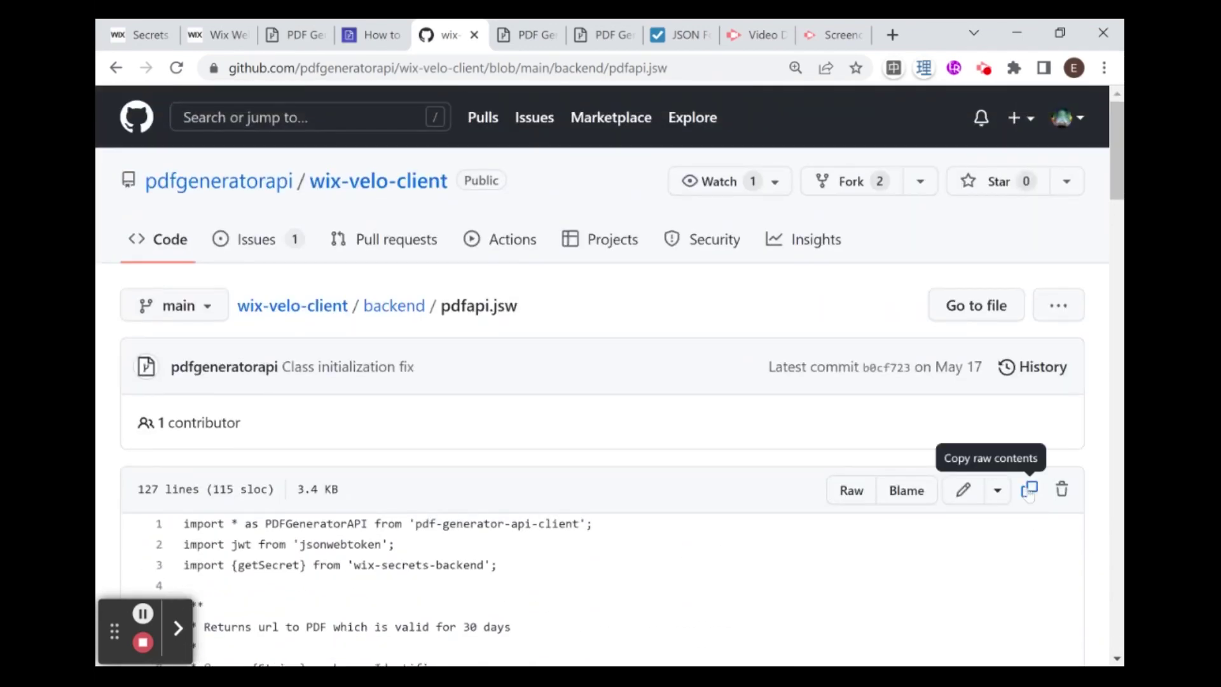
pyautogui.click(1029, 491)
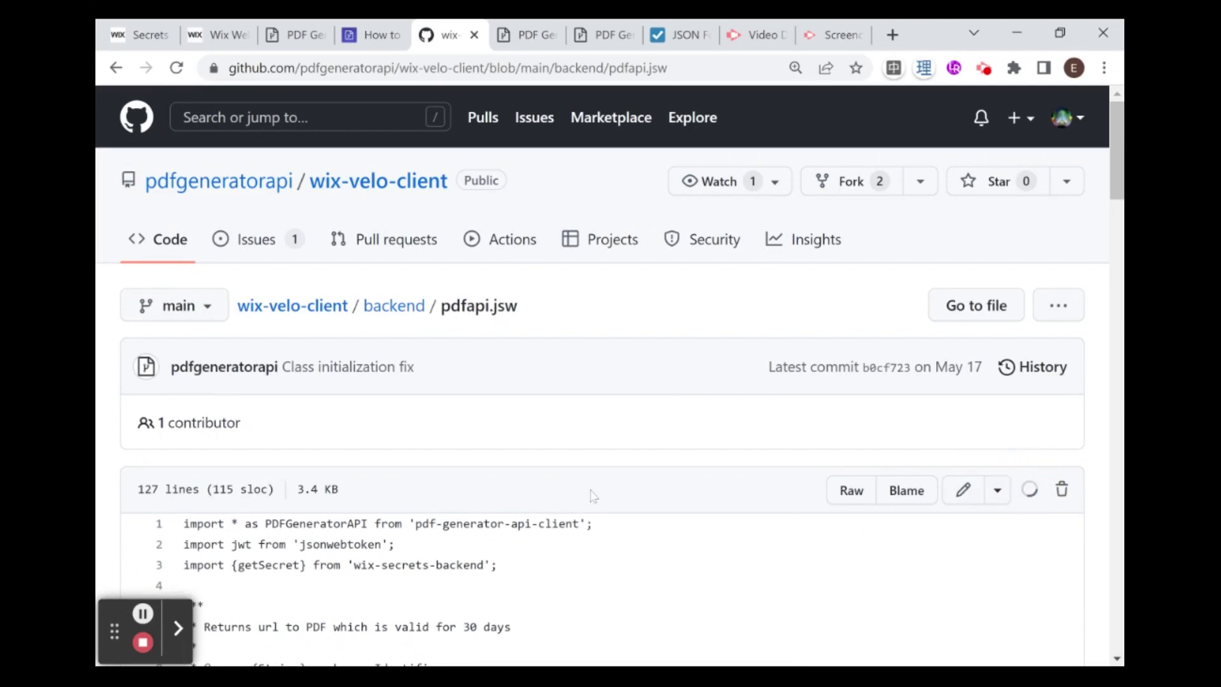
pyautogui.click(216, 35)
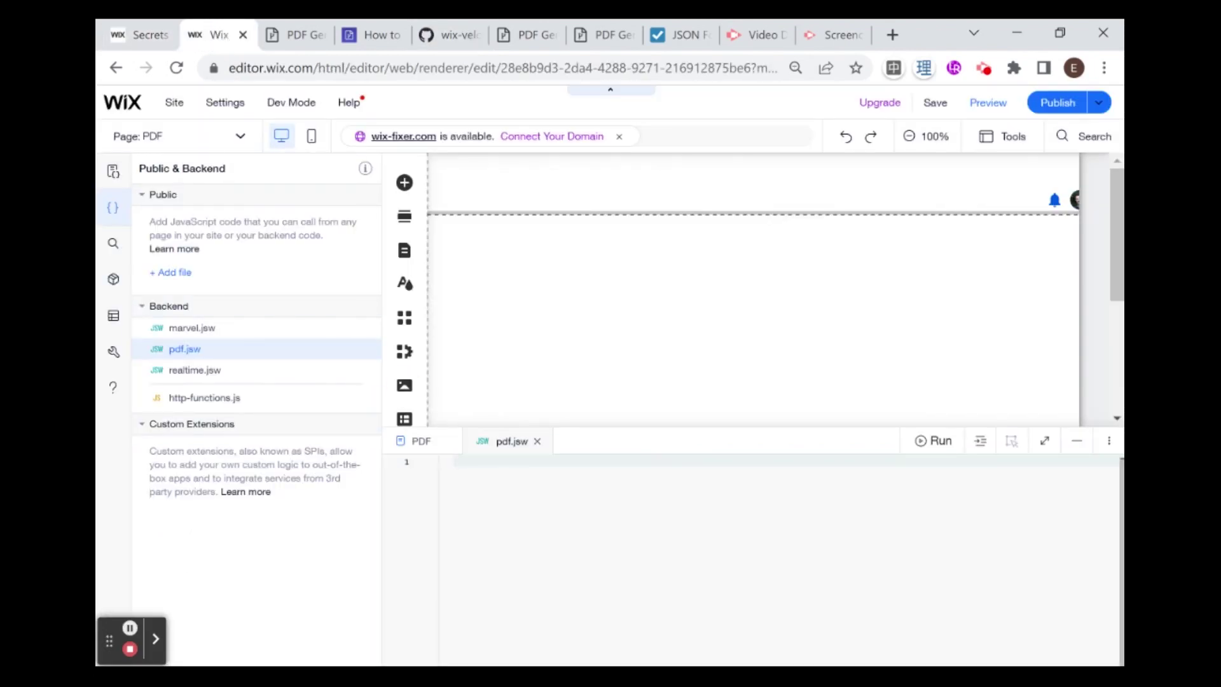
# Step: Paste the copied pdfapi.jsw code into pdf.jsw and collapse the files panel to widen the editor
pyautogui.hotkey('ctrl', 'v')
pyautogui.scroll(10, 751, 553)
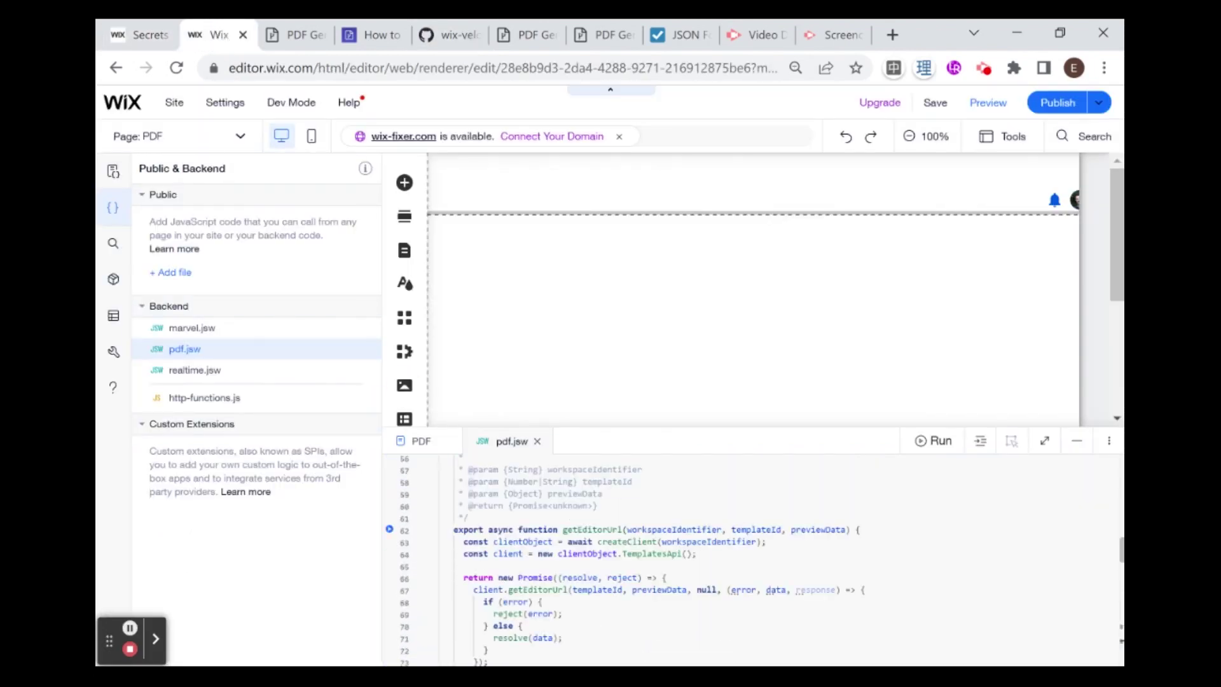
pyautogui.moveTo(659, 423); pyautogui.dragTo(657, 274)
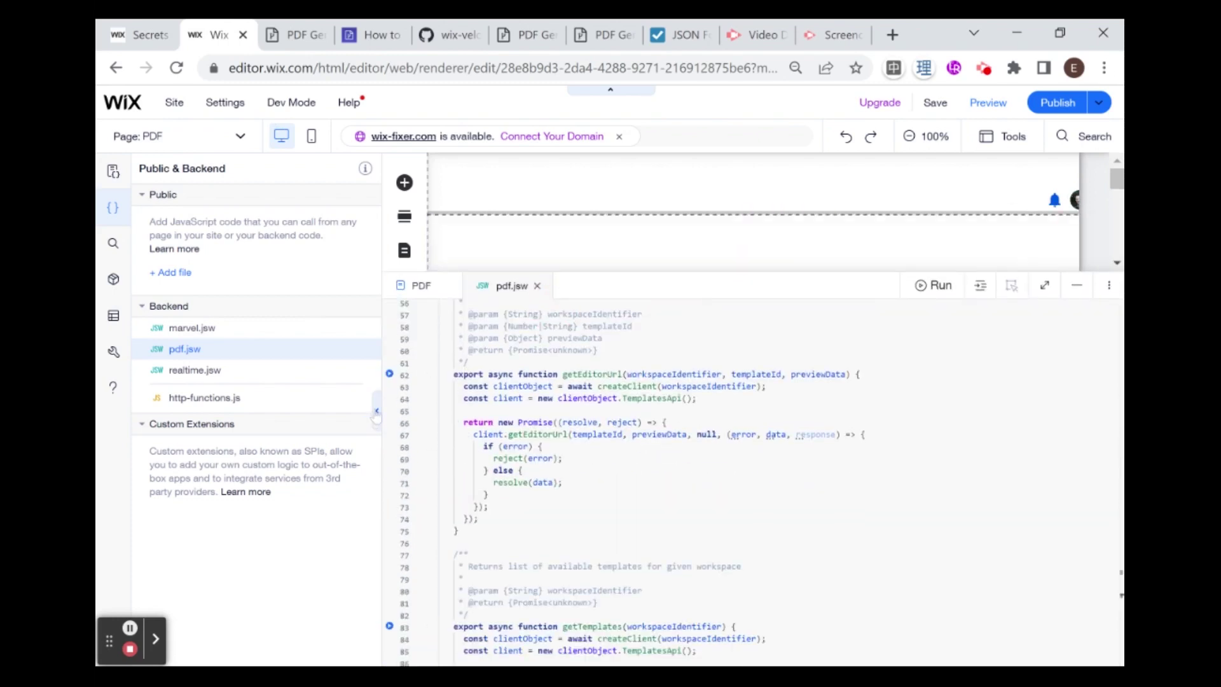
pyautogui.click(377, 410)
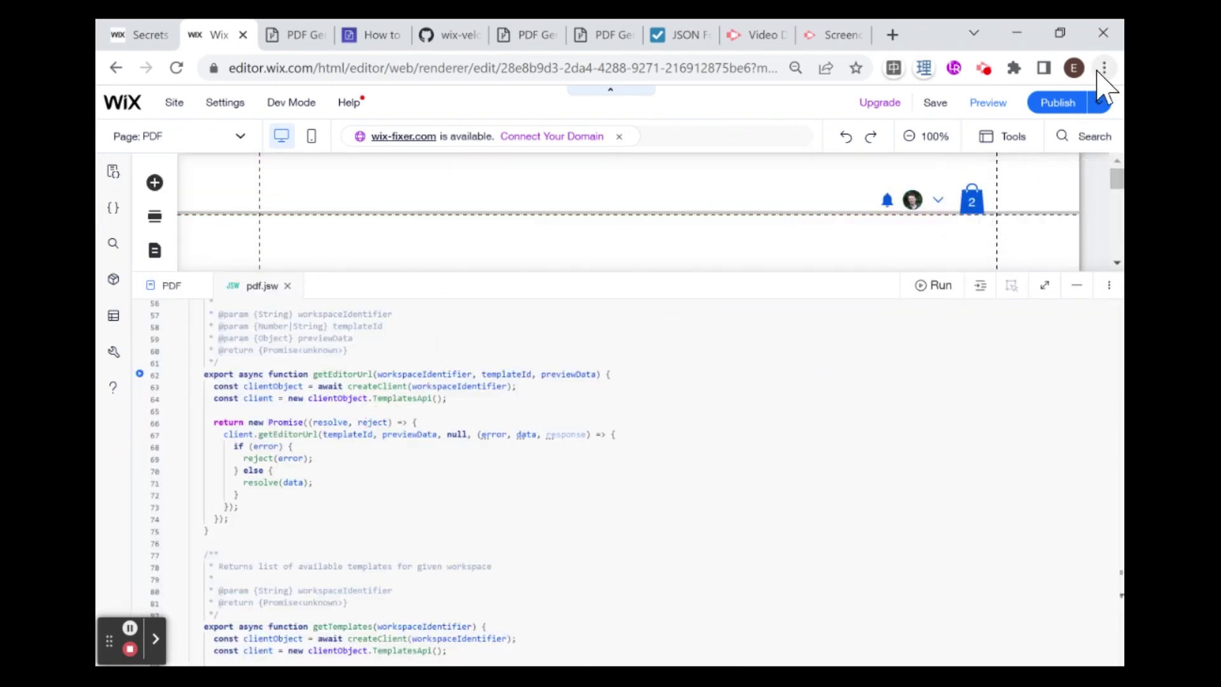
# Step: Zoom the editor in twice and drag the code panel up to show the file's imports
pyautogui.hotkey('ctrl', '+')
pyautogui.hotkey('ctrl', '+')
pyautogui.hotkey('ctrl', '+')
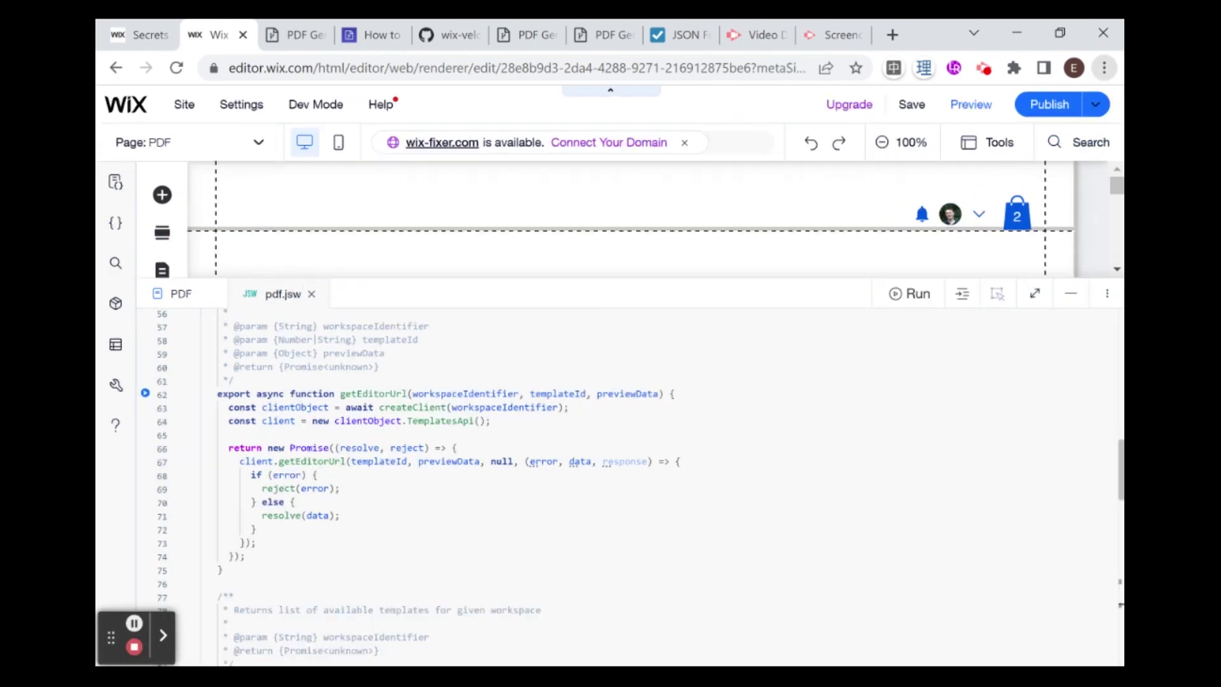
pyautogui.hotkey('ctrl', '+')
pyautogui.hotkey('ctrl', '+')
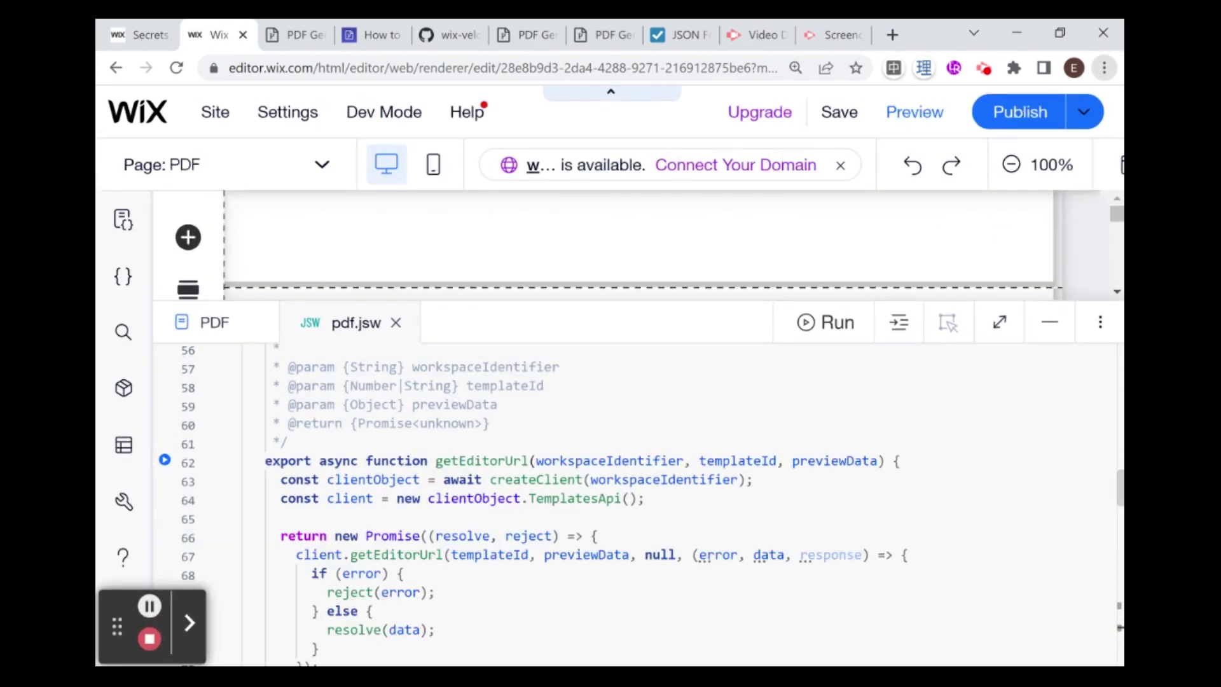
pyautogui.click(706, 407)
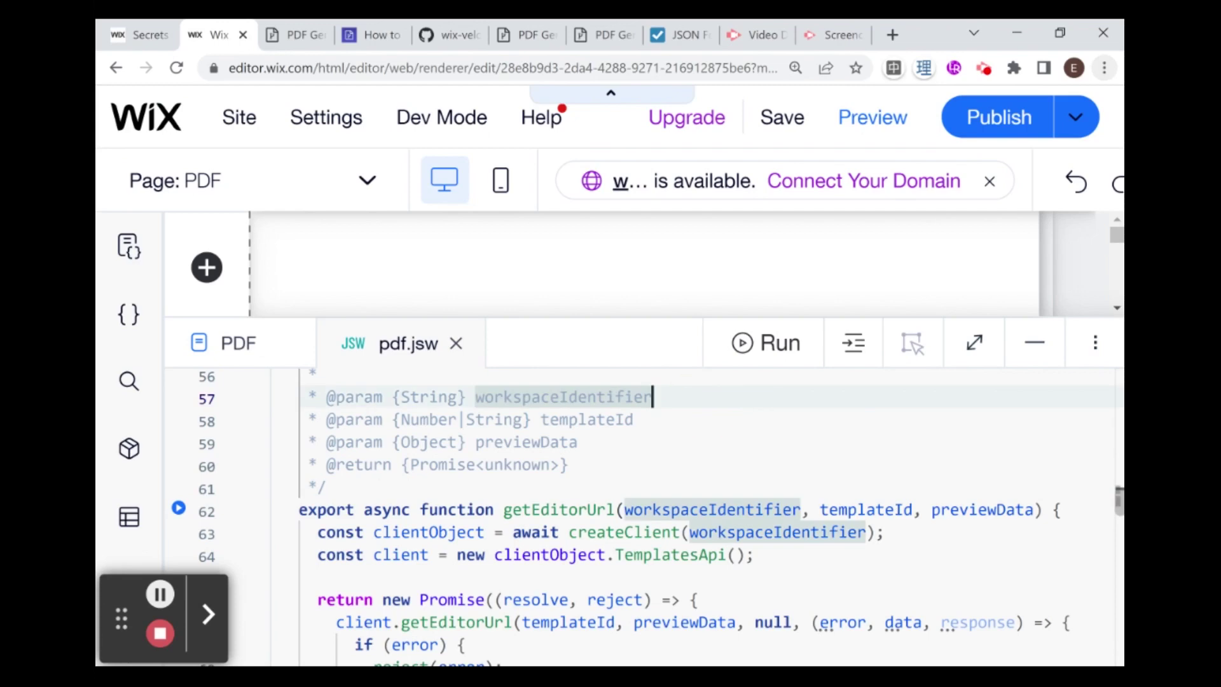
pyautogui.click(702, 317)
pyautogui.moveTo(702, 317); pyautogui.dragTo(695, 218)
pyautogui.scroll(10, 636, 446)
pyautogui.scroll(5, 636, 445)
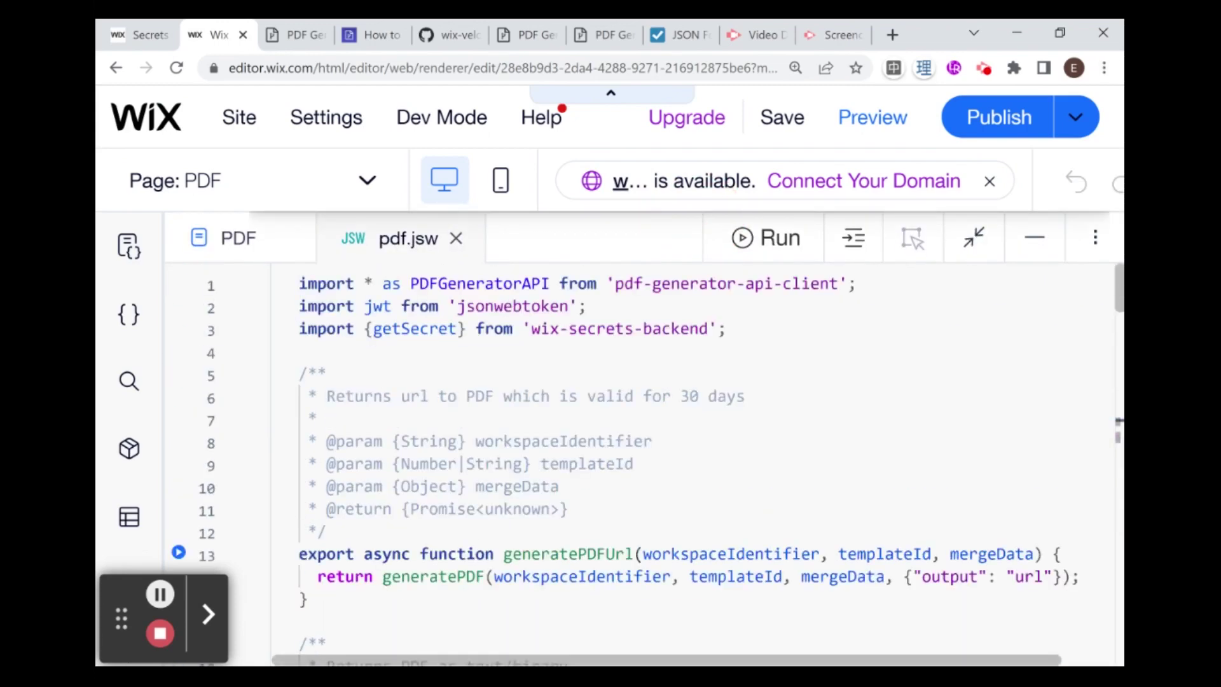
pyautogui.scroll(-20, 636, 446)
pyautogui.scroll(4, 636, 445)
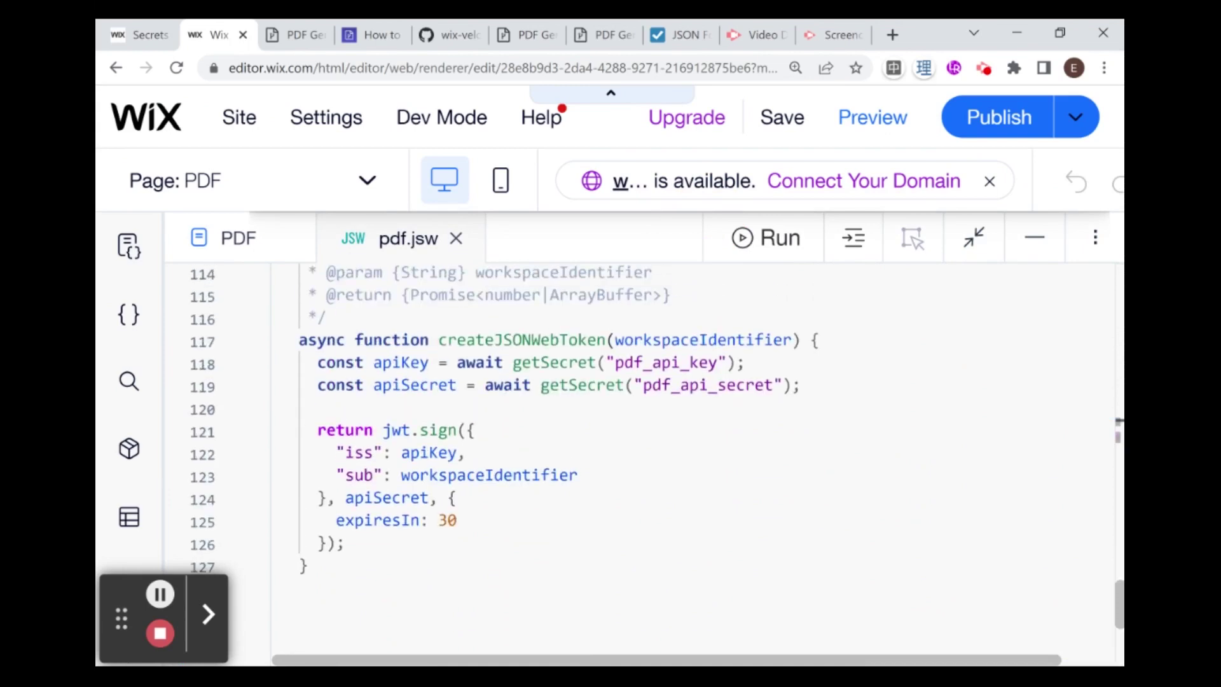
pyautogui.moveTo(438, 342); pyautogui.dragTo(475, 346)
pyautogui.click(601, 408)
pyautogui.moveTo(522, 340)
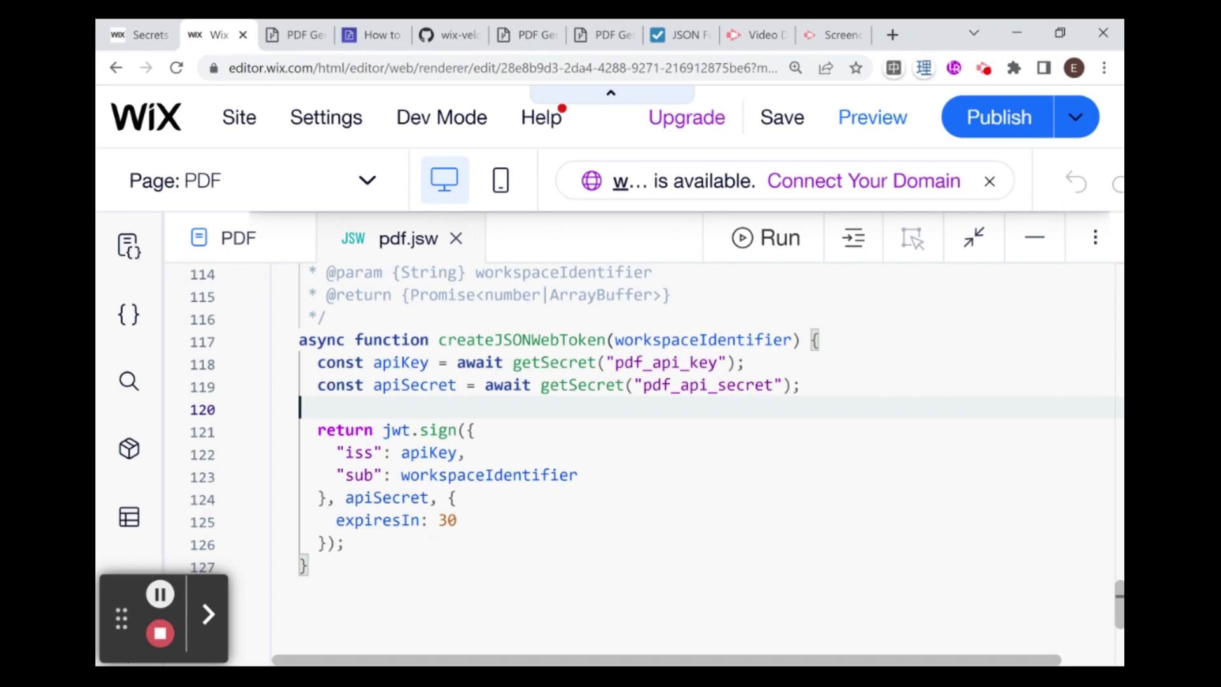
pyautogui.moveTo(414, 385)
pyautogui.scroll(3, 636, 446)
pyautogui.scroll(-2, 636, 445)
pyautogui.scroll(-1, 636, 445)
pyautogui.scroll(5, 636, 446)
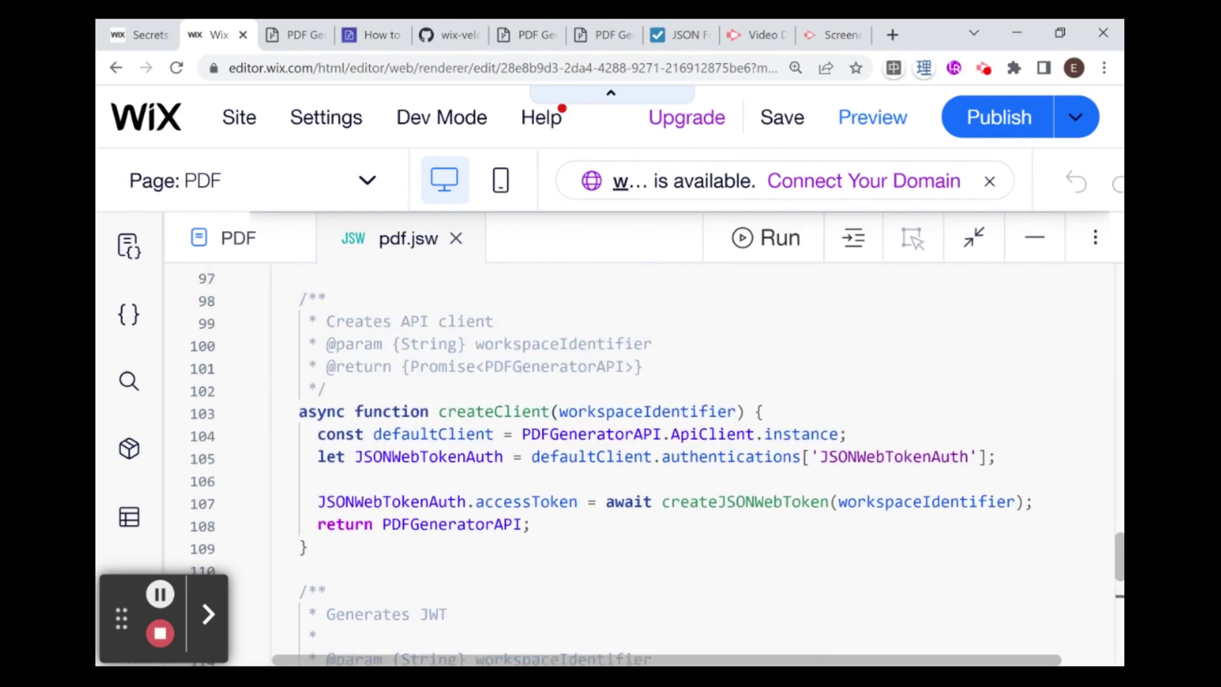
pyautogui.scroll(-5, 572, 438)
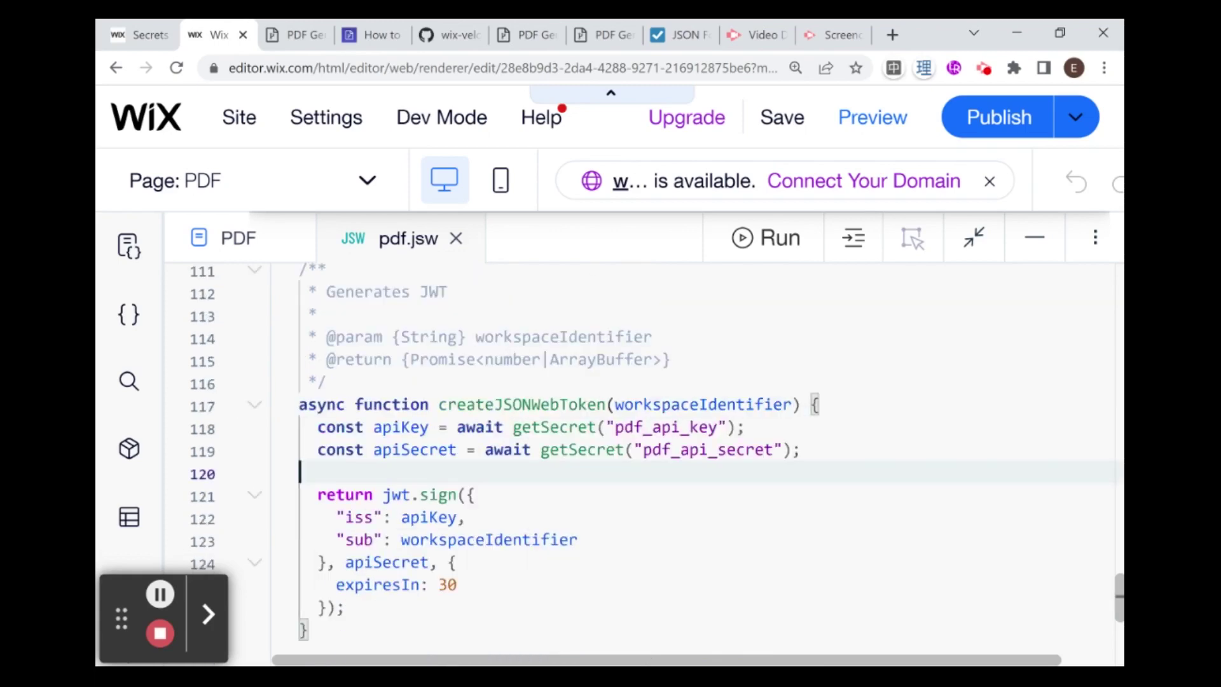
pyautogui.scroll(5, 636, 445)
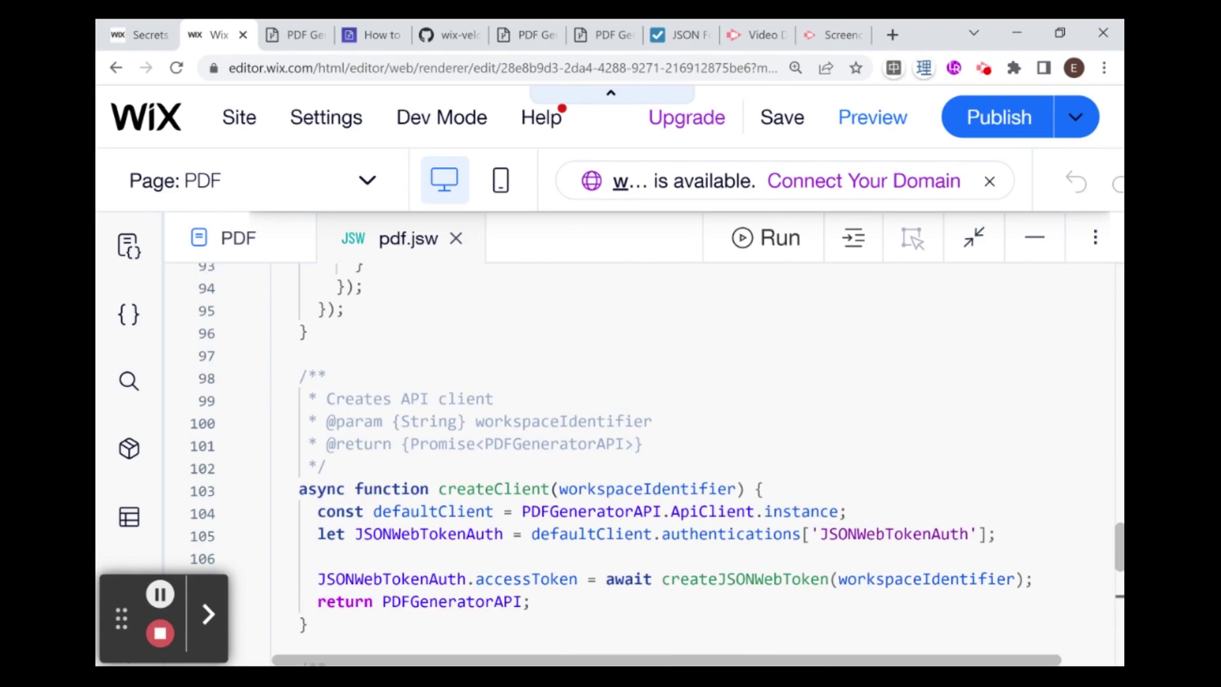
pyautogui.scroll(1, 560, 439)
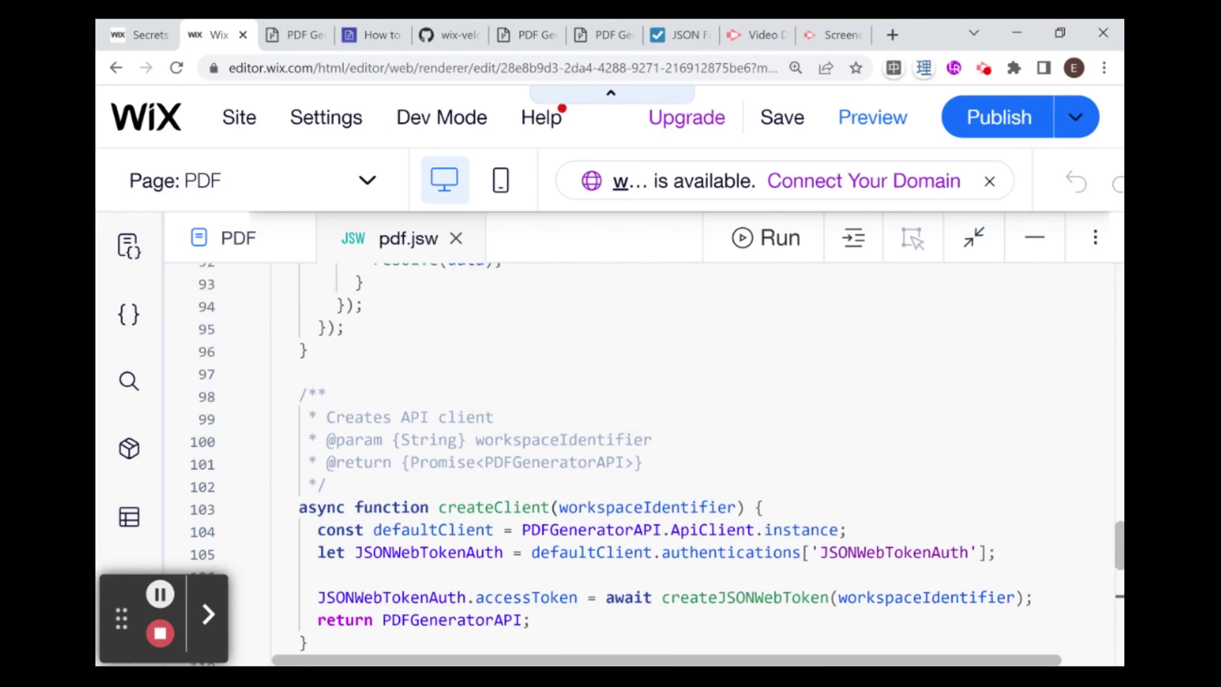
pyautogui.moveTo(559, 507); pyautogui.dragTo(736, 507)
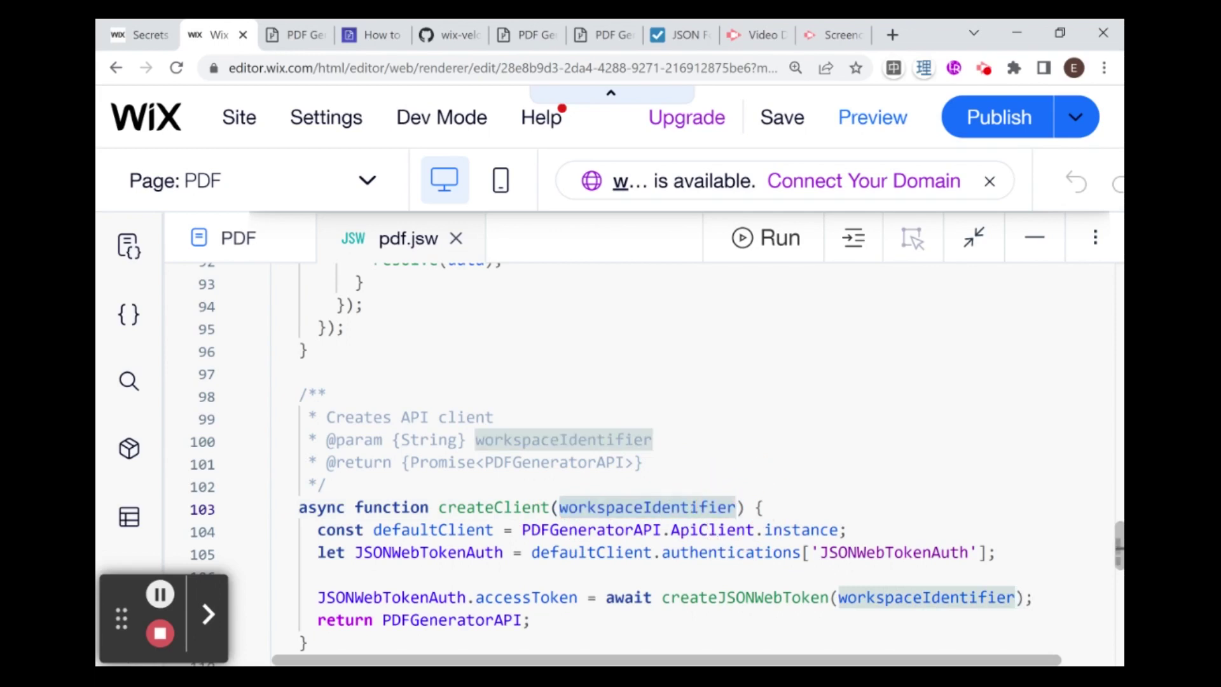
pyautogui.scroll(1, 531, 464)
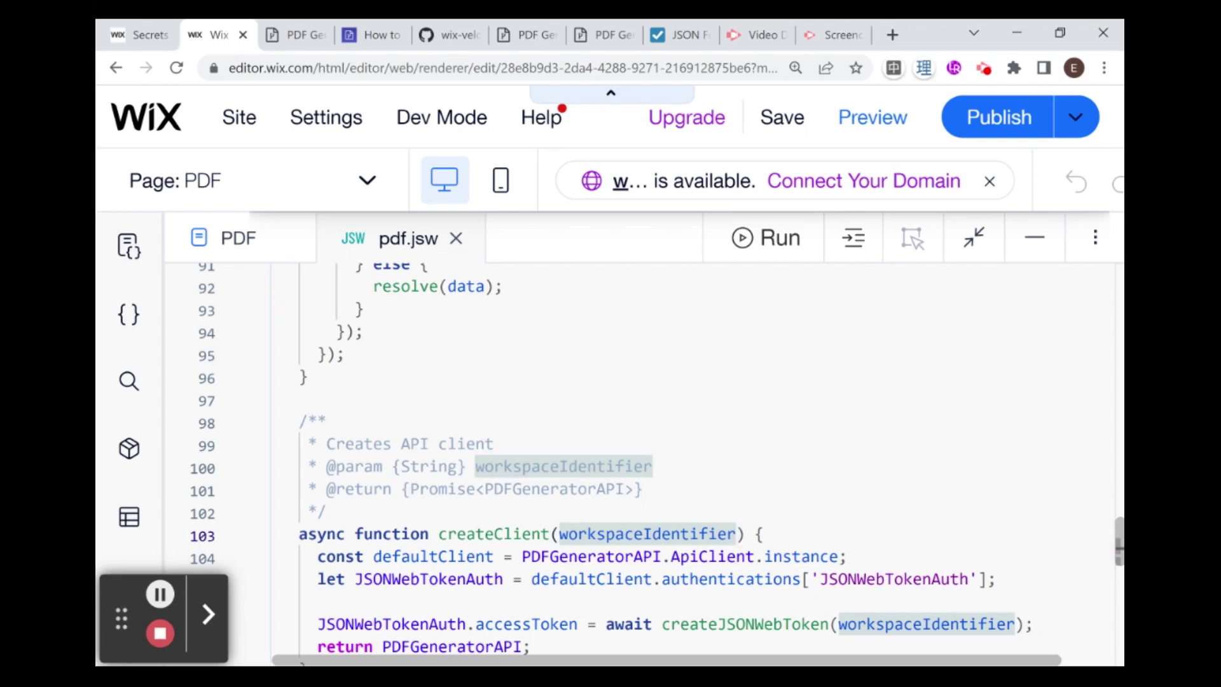
pyautogui.scroll(3, 426, 537)
pyautogui.scroll(5, 238, 397)
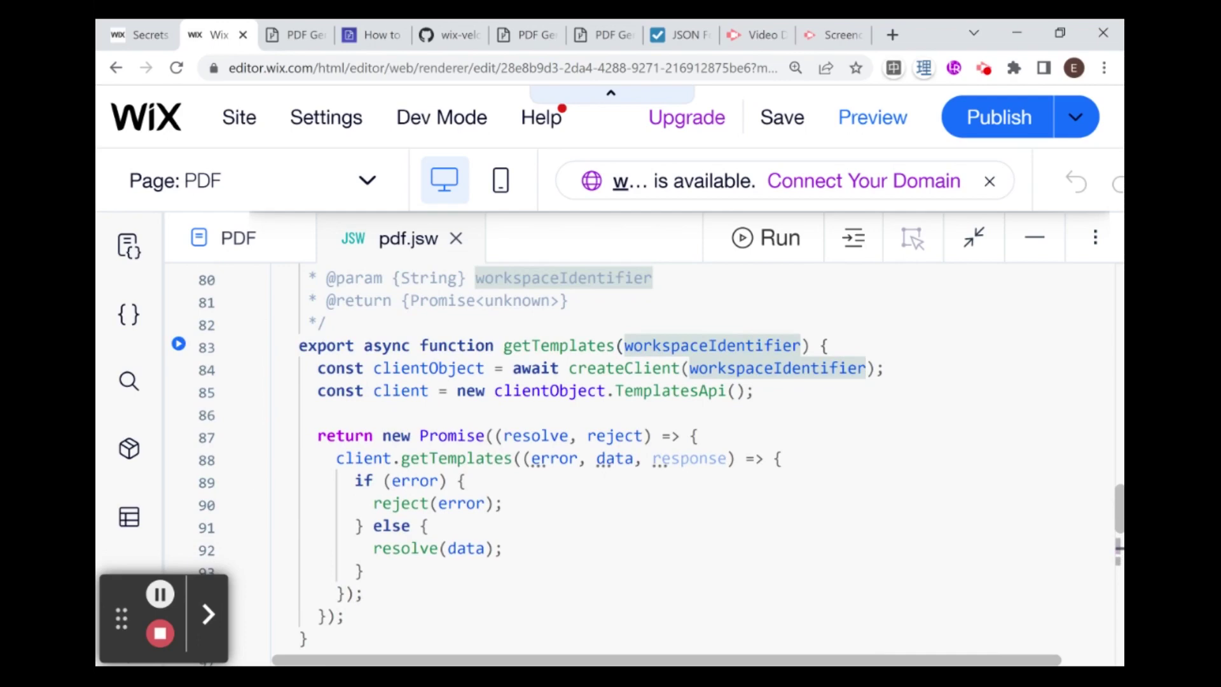
pyautogui.scroll(10, 642, 464)
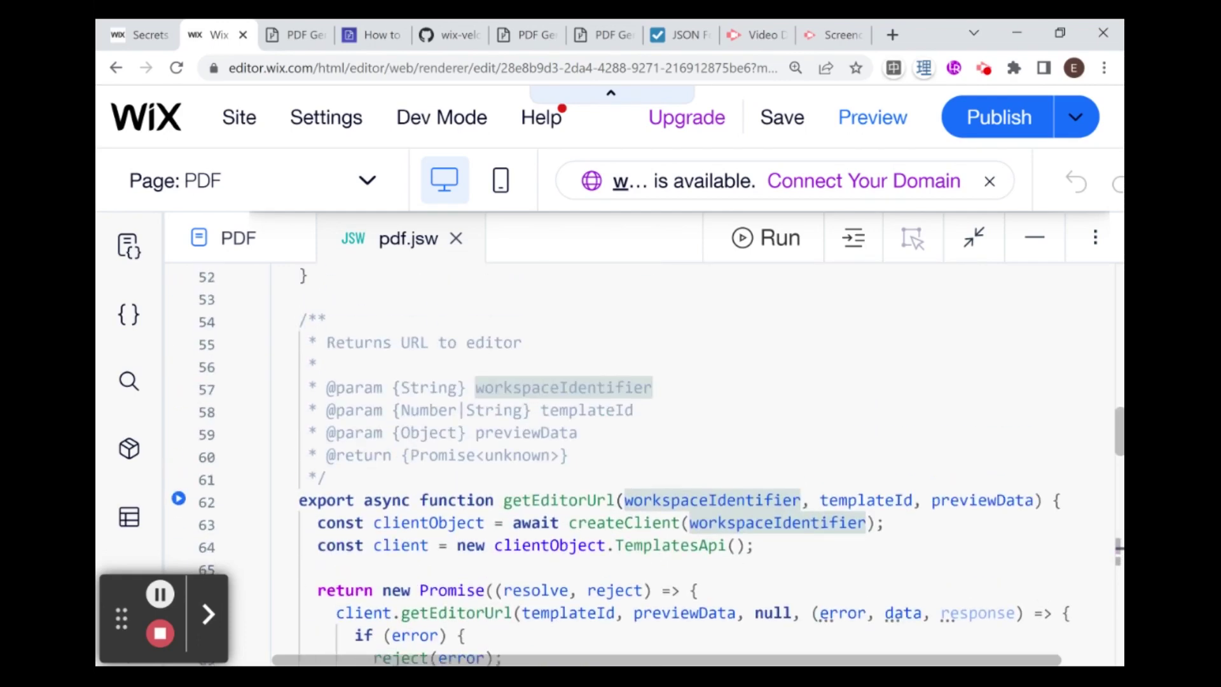
pyautogui.scroll(4, 642, 464)
pyautogui.scroll(-14, 643, 464)
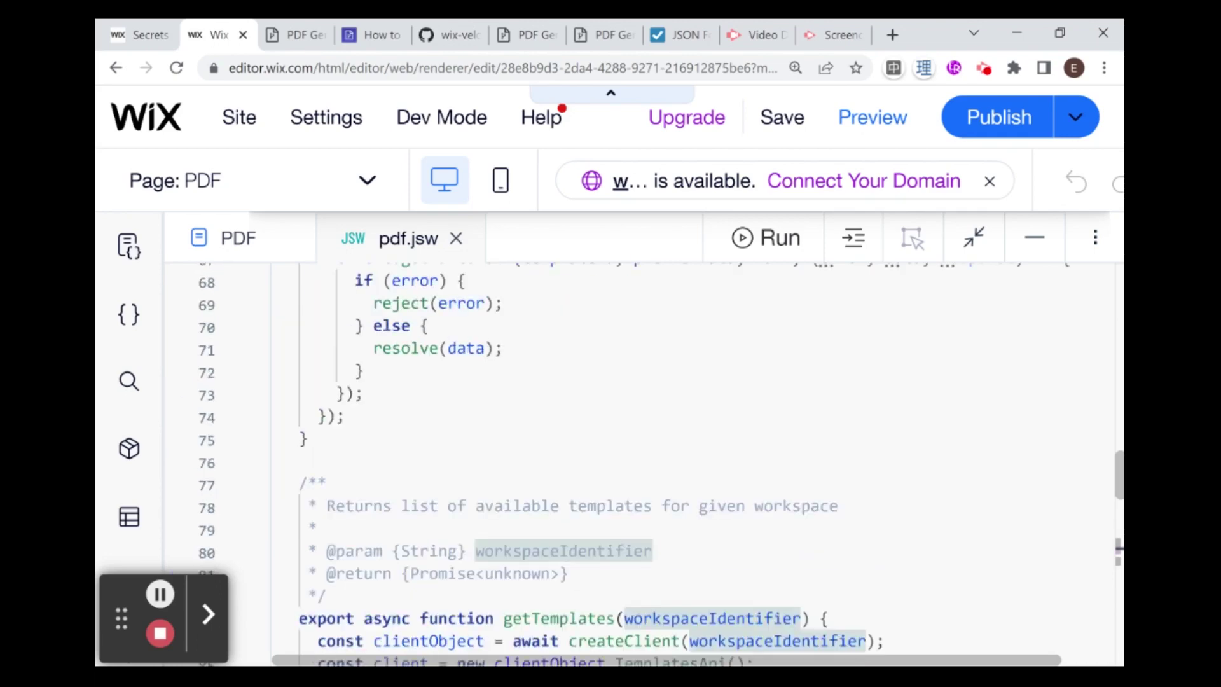
pyautogui.scroll(10, 642, 464)
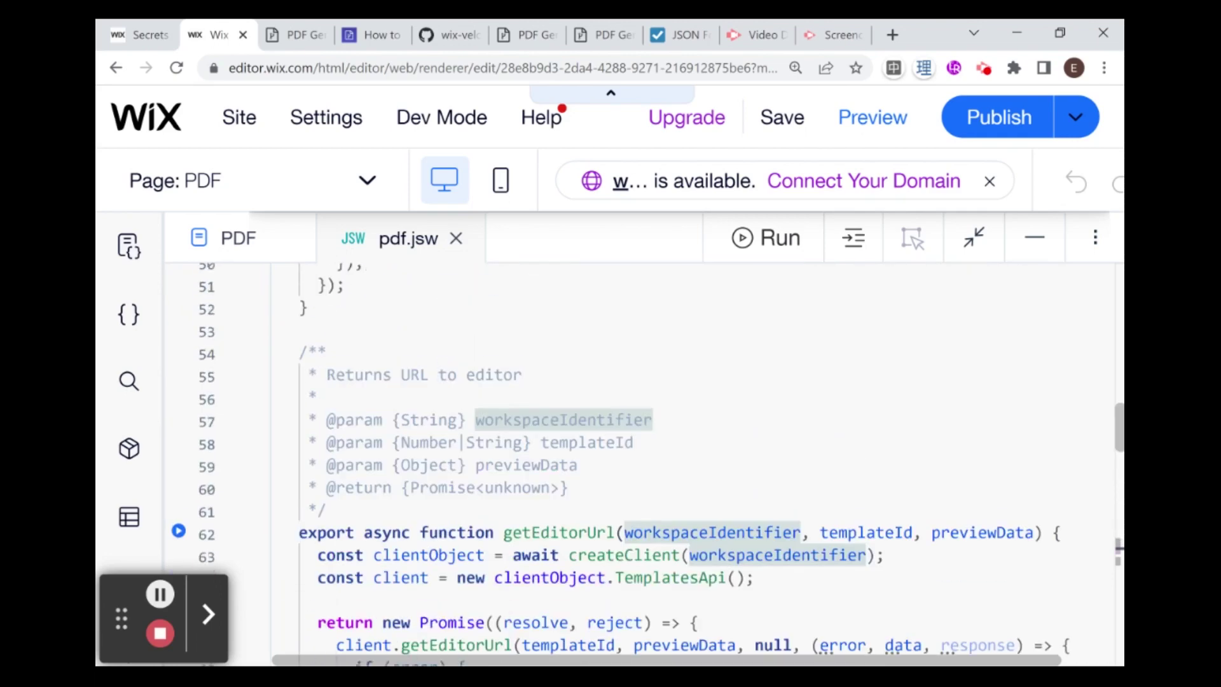
pyautogui.scroll(-3, 642, 464)
pyautogui.scroll(-4, 642, 465)
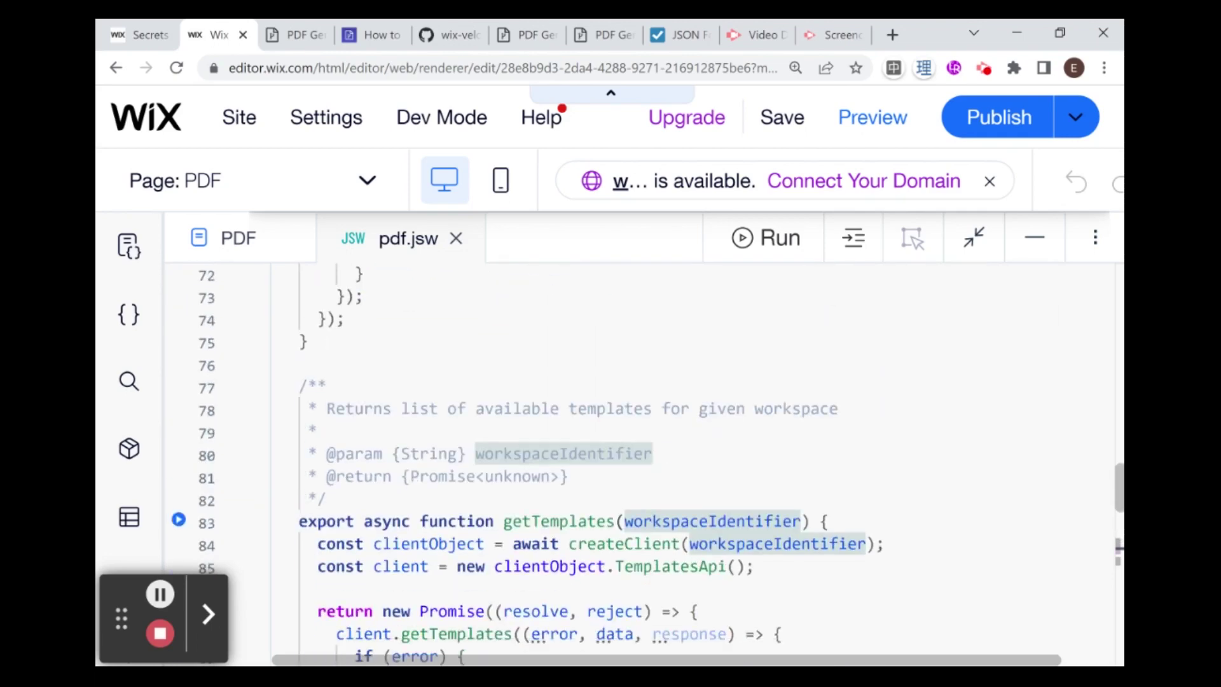
pyautogui.scroll(-3, 636, 446)
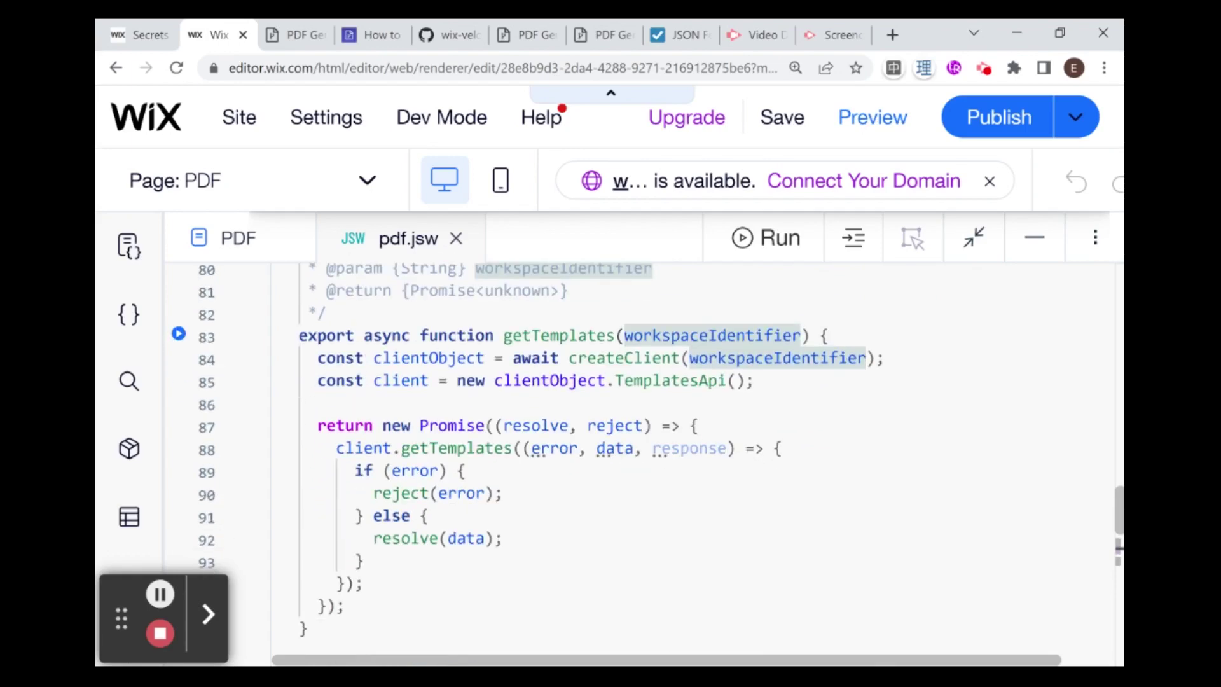
pyautogui.scroll(15, 636, 445)
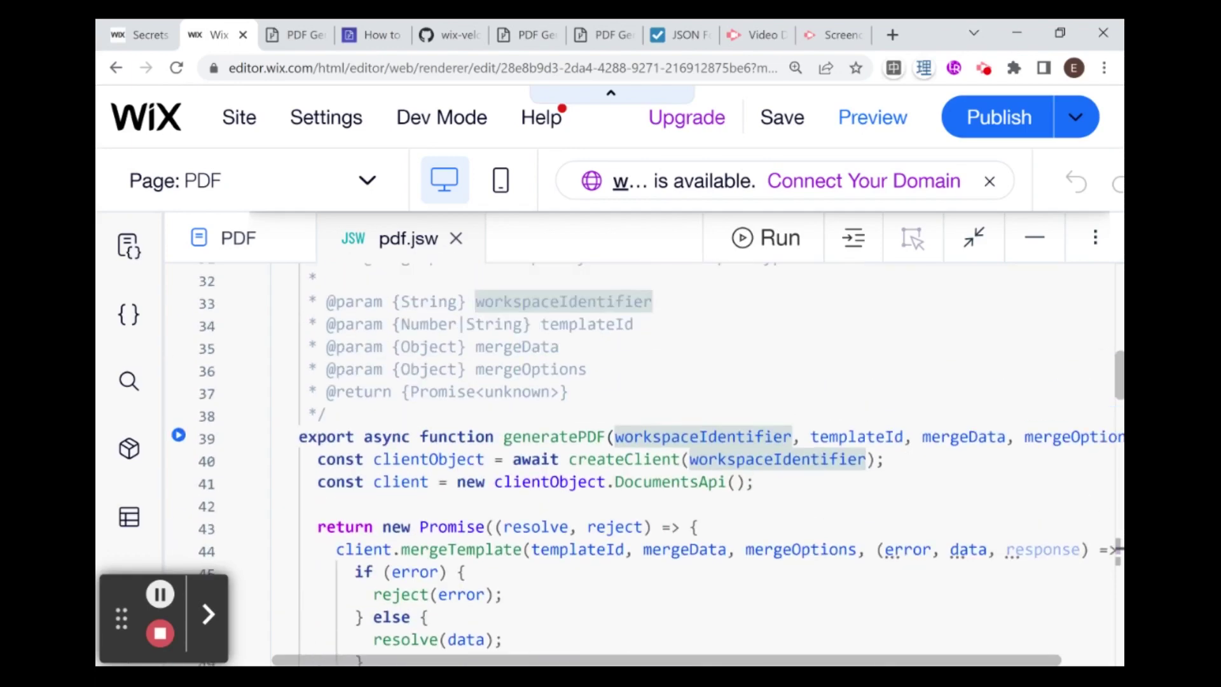
pyautogui.scroll(-16, 636, 445)
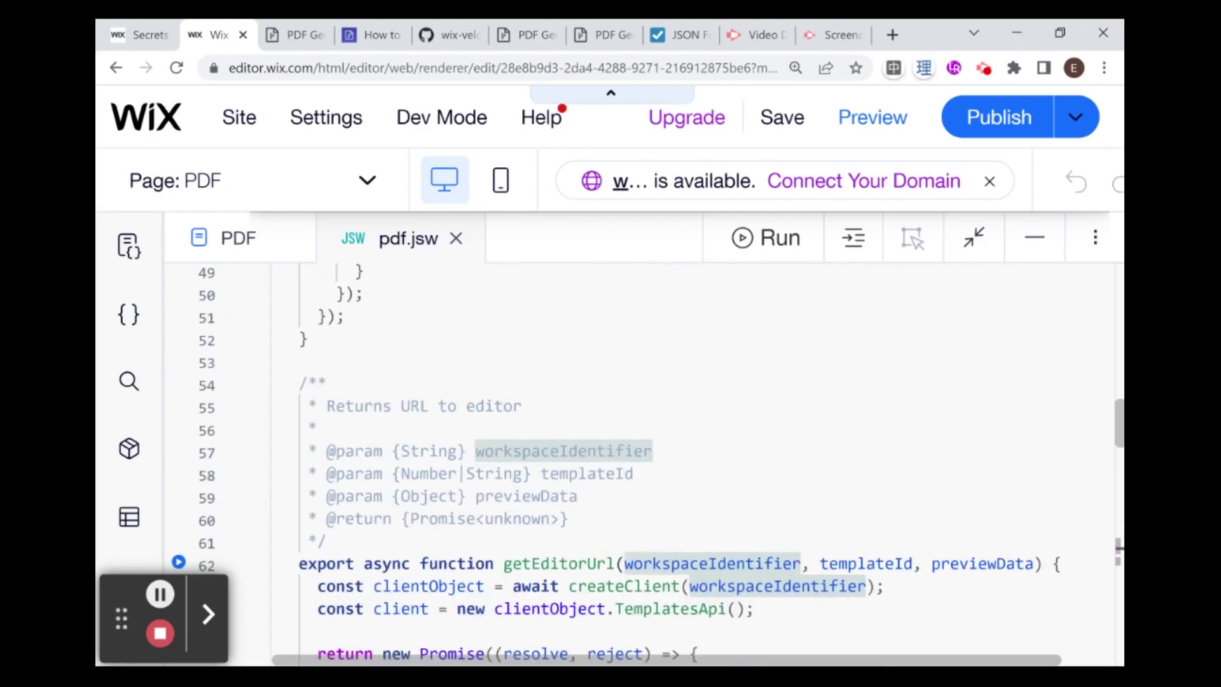
pyautogui.scroll(13, 553, 267)
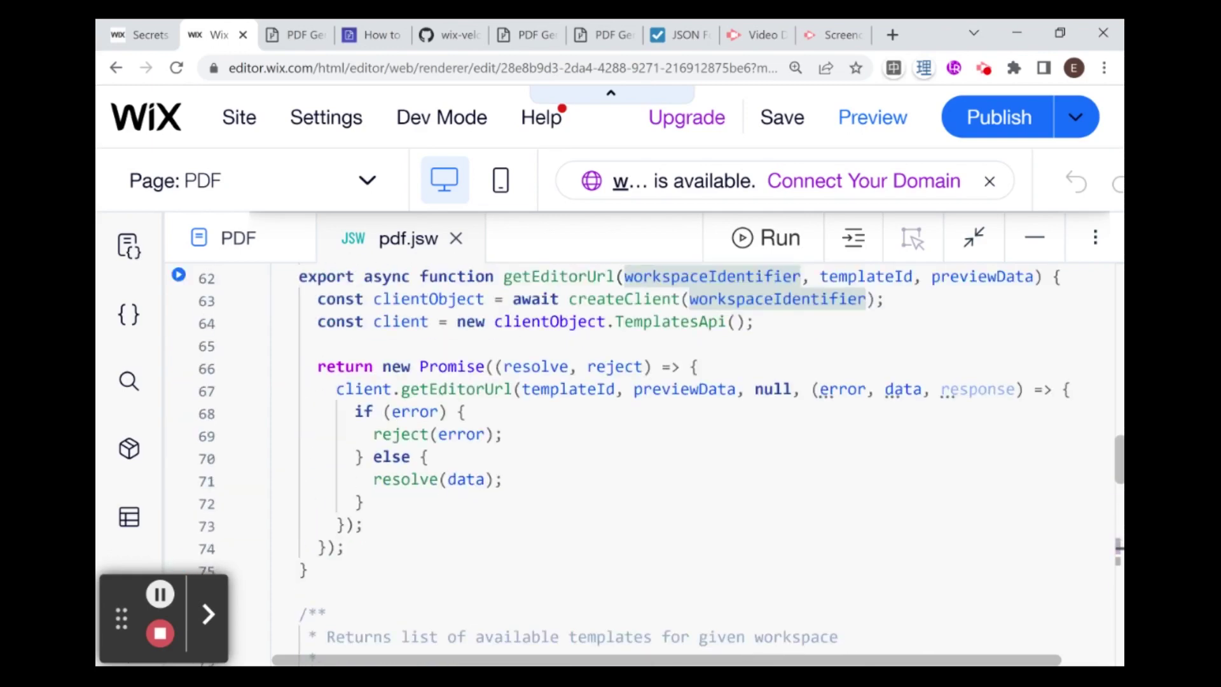
pyautogui.scroll(2, 636, 458)
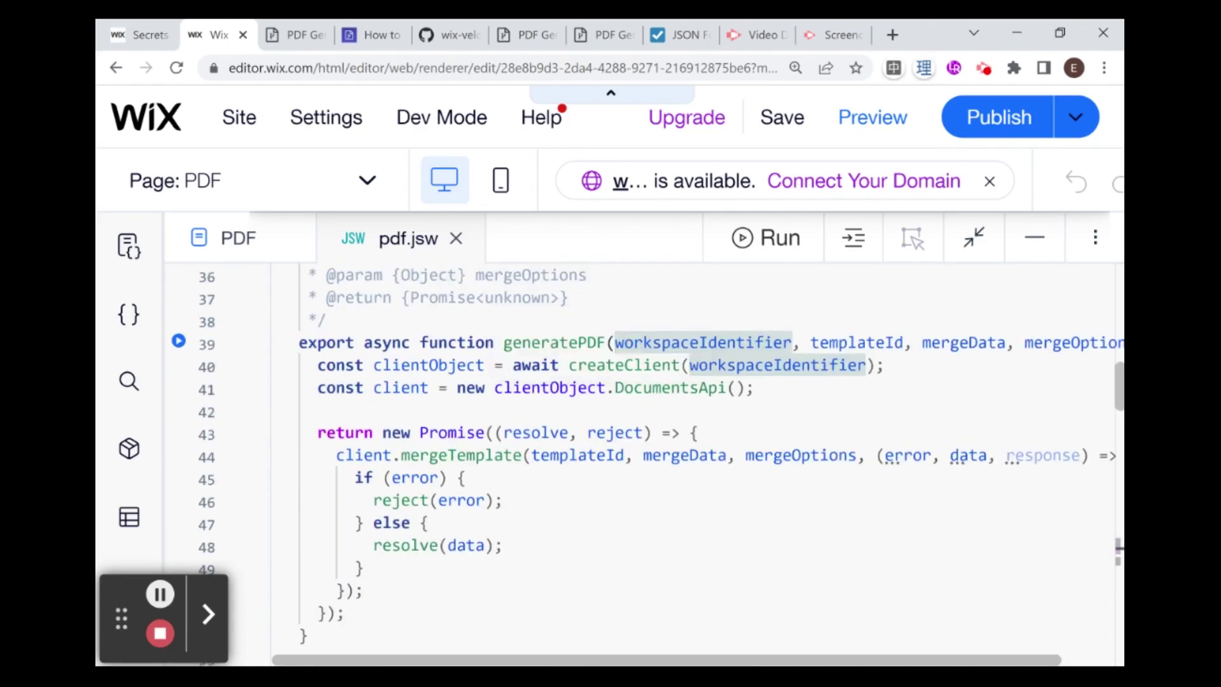
pyautogui.click(298, 347)
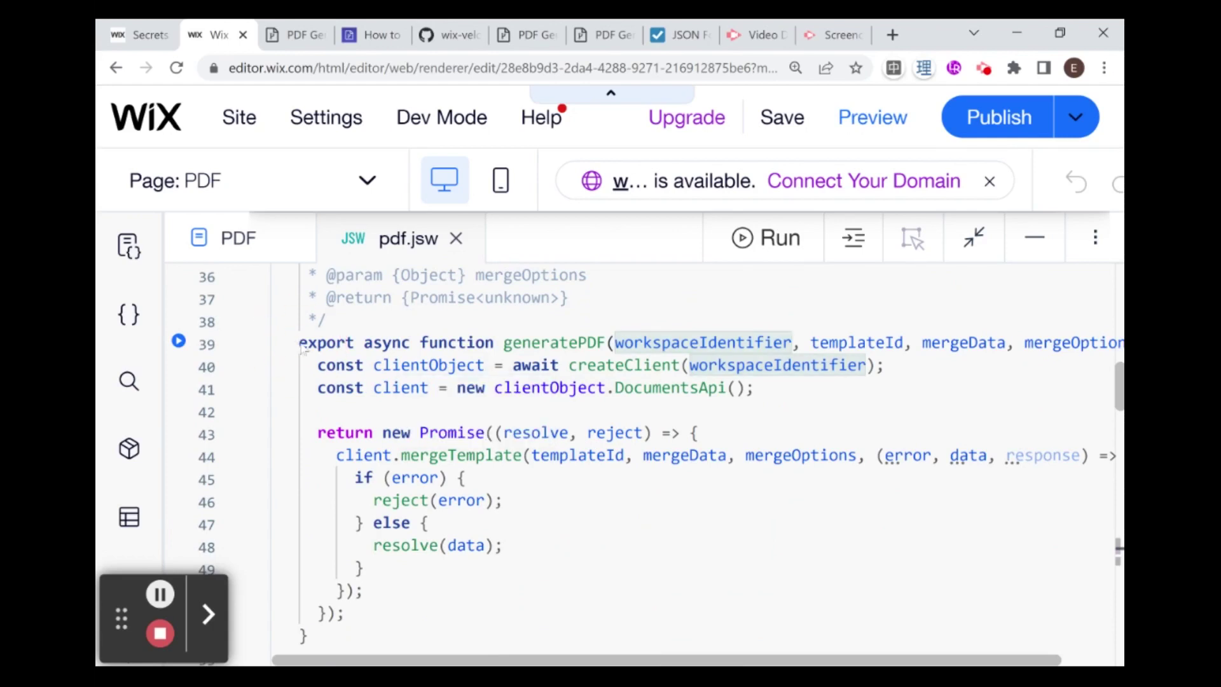
pyautogui.moveTo(298, 347); pyautogui.dragTo(349, 635)
pyautogui.click(438, 542)
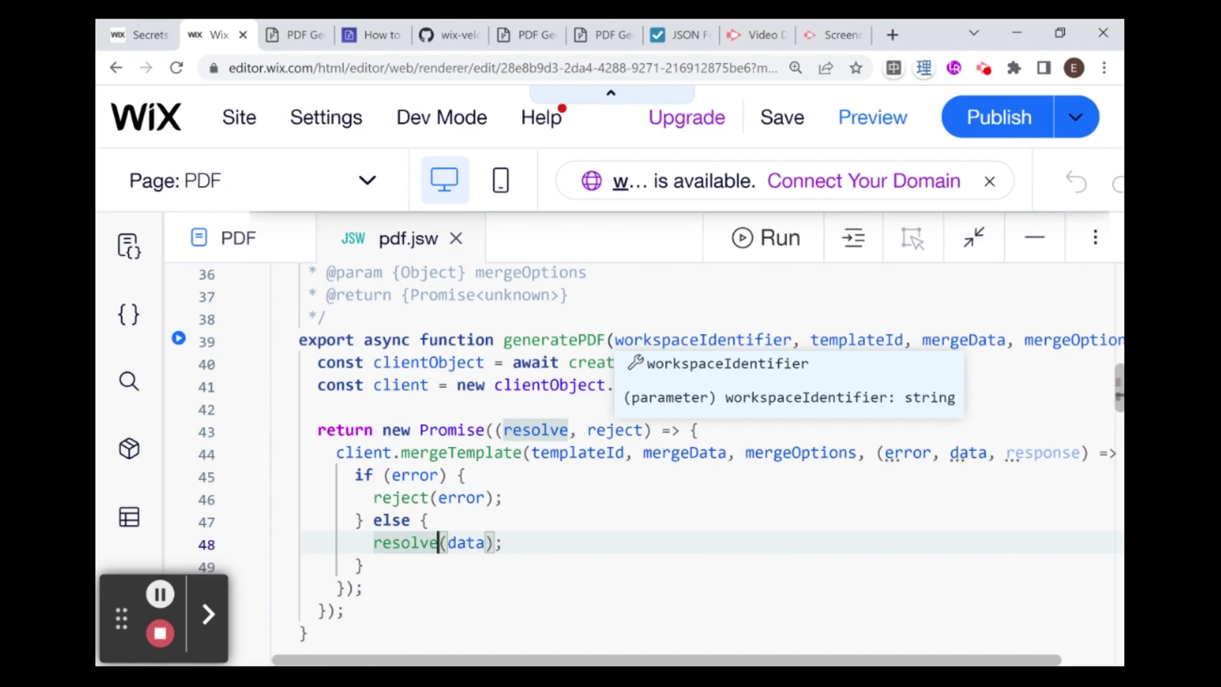
pyautogui.moveTo(767, 660); pyautogui.dragTo(757, 662)
pyautogui.moveTo(301, 340); pyautogui.dragTo(308, 635)
pyautogui.scroll(5, 308, 634)
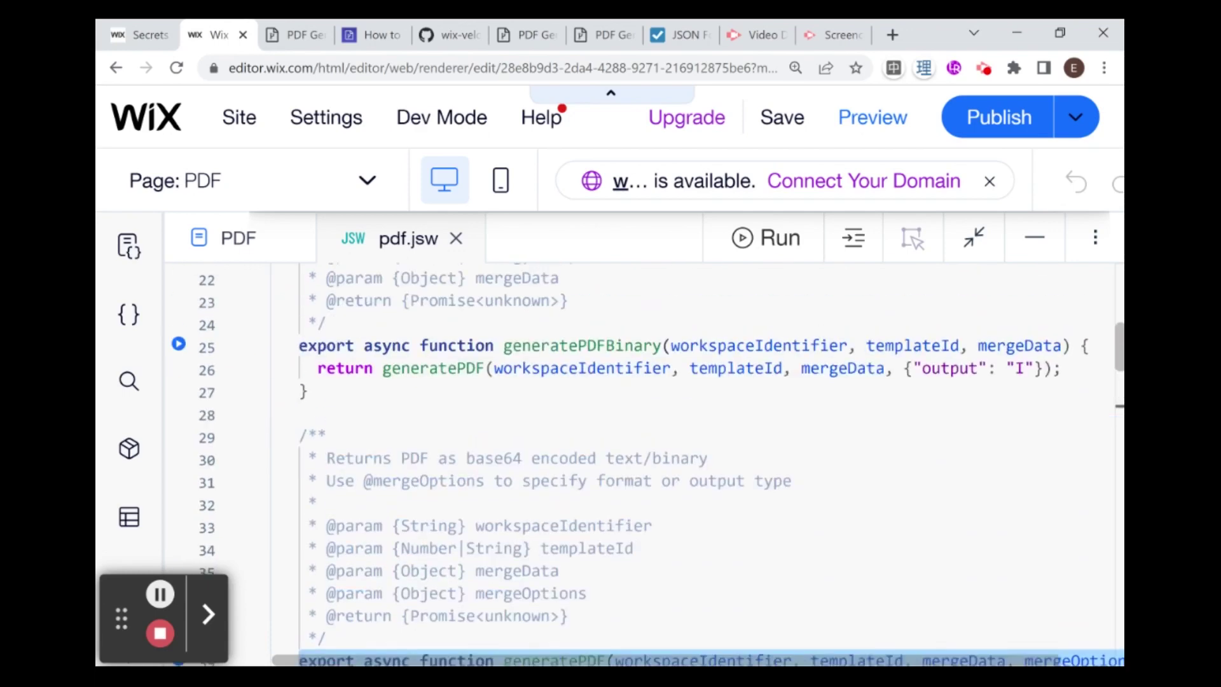
pyautogui.scroll(-4, 445, 505)
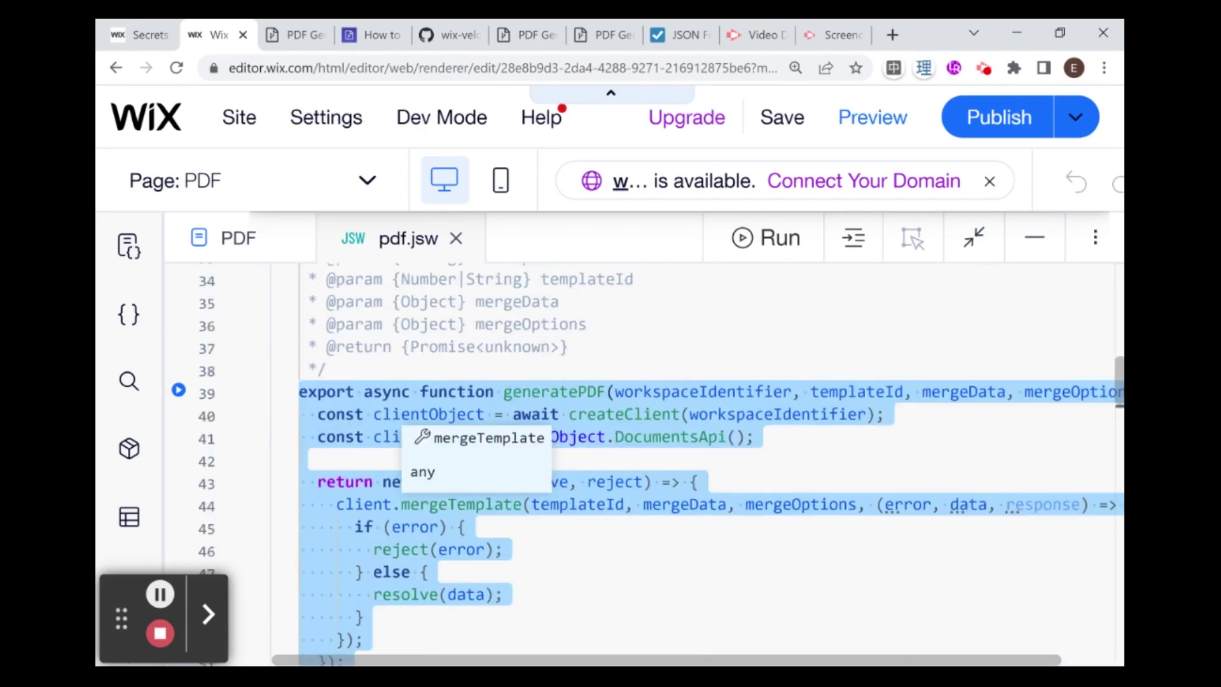
pyautogui.scroll(10, 488, 459)
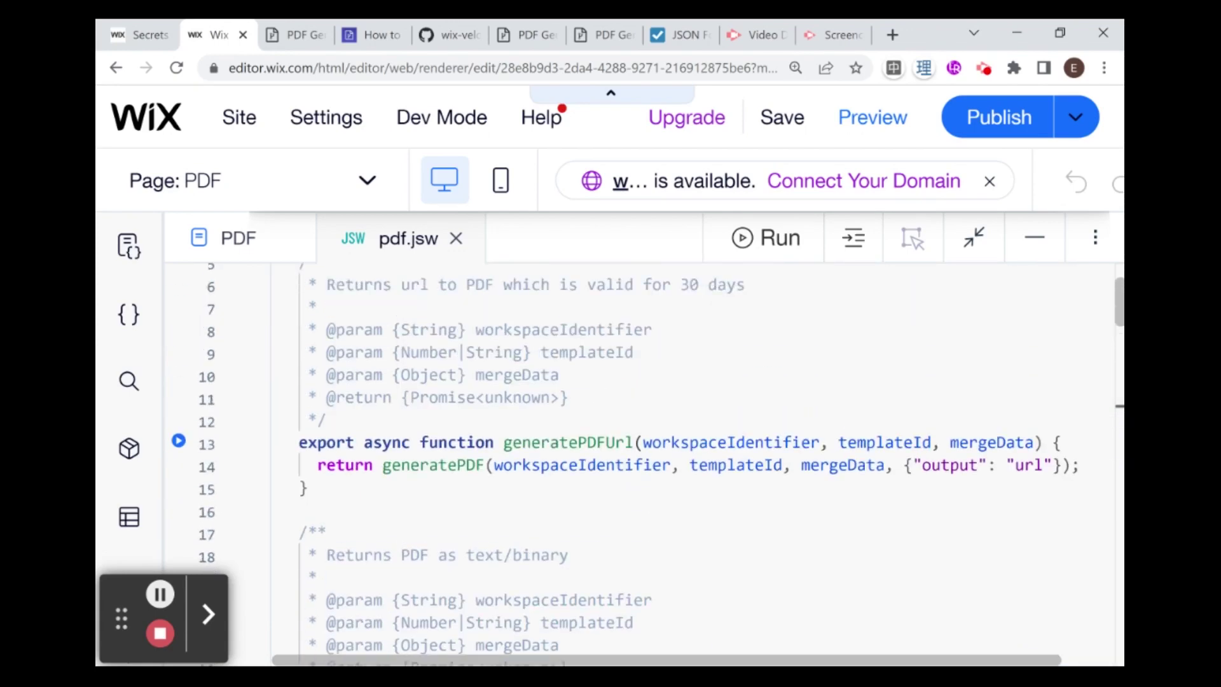
pyautogui.scroll(-5, 636, 458)
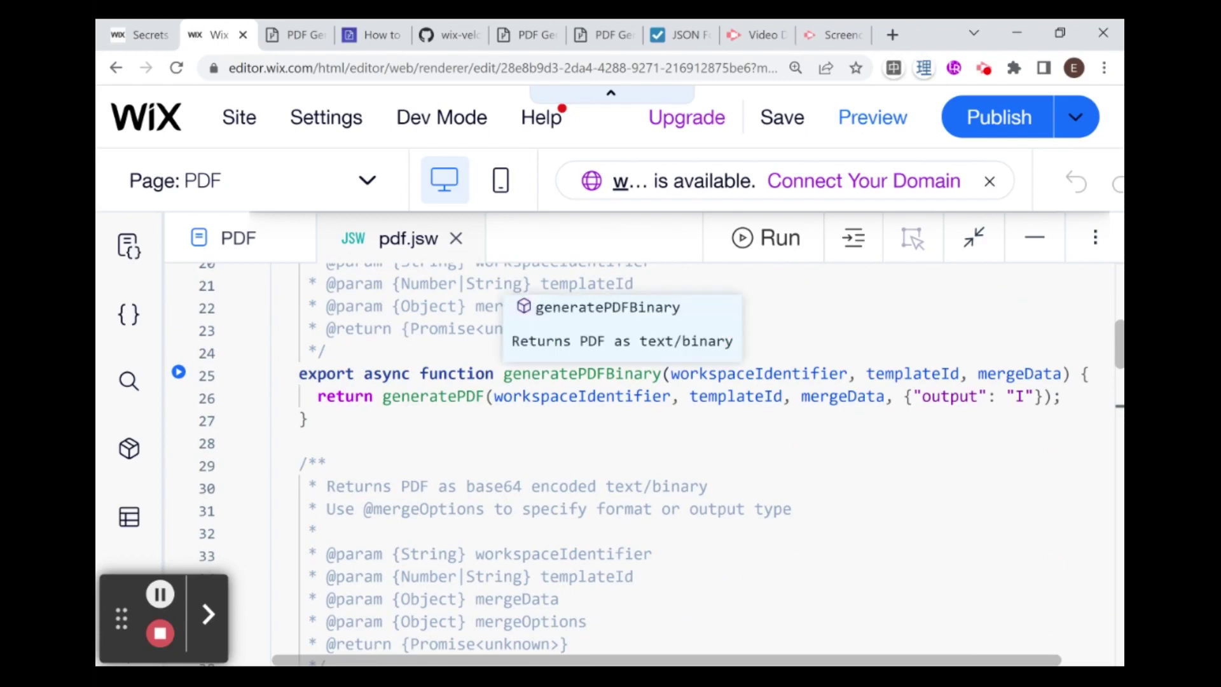
pyautogui.scroll(1, 294, 419)
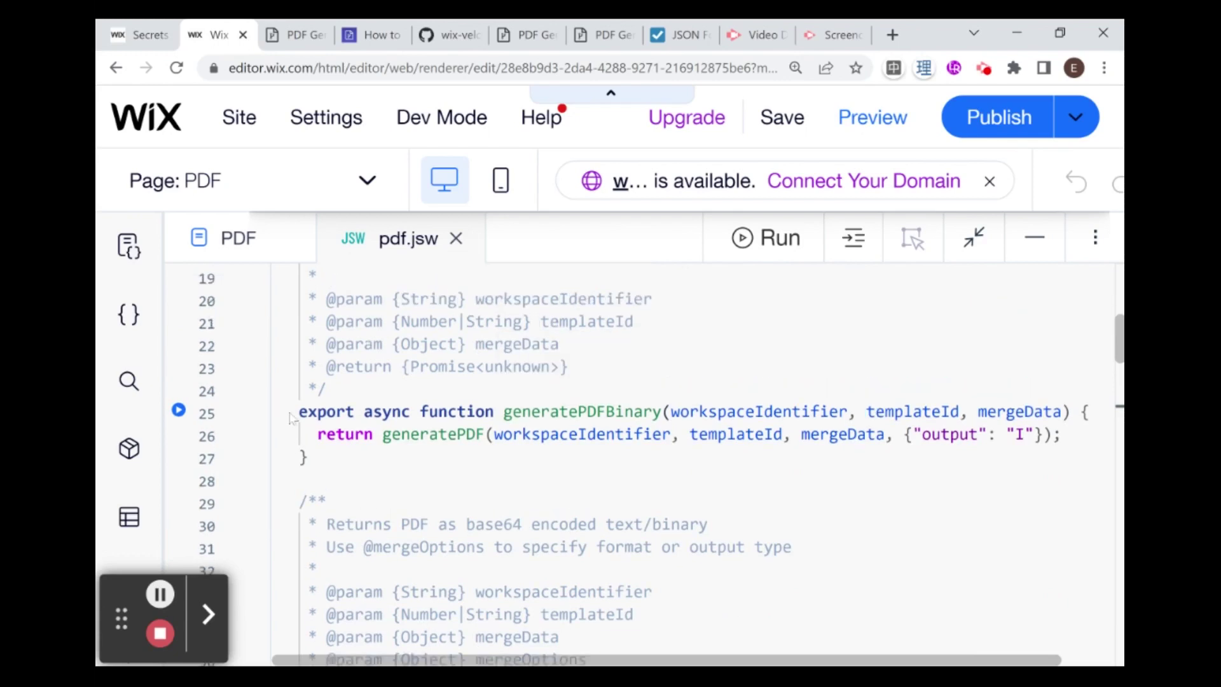
pyautogui.click(299, 412)
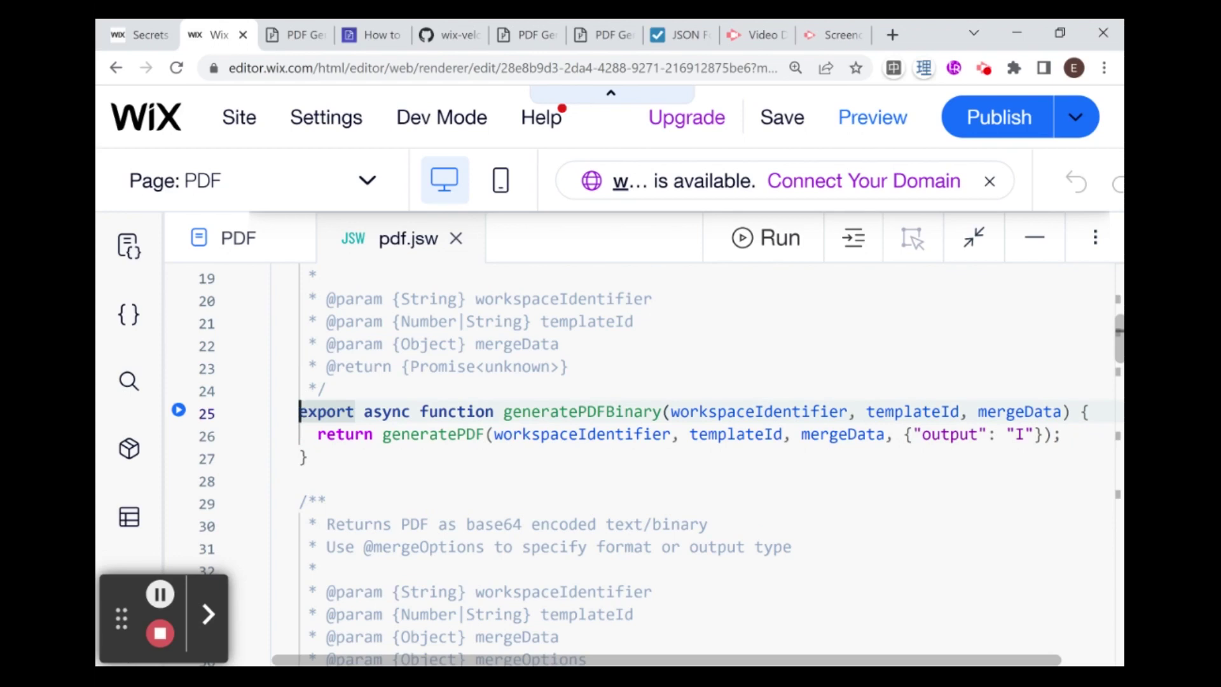
pyautogui.doubleClick(1019, 434)
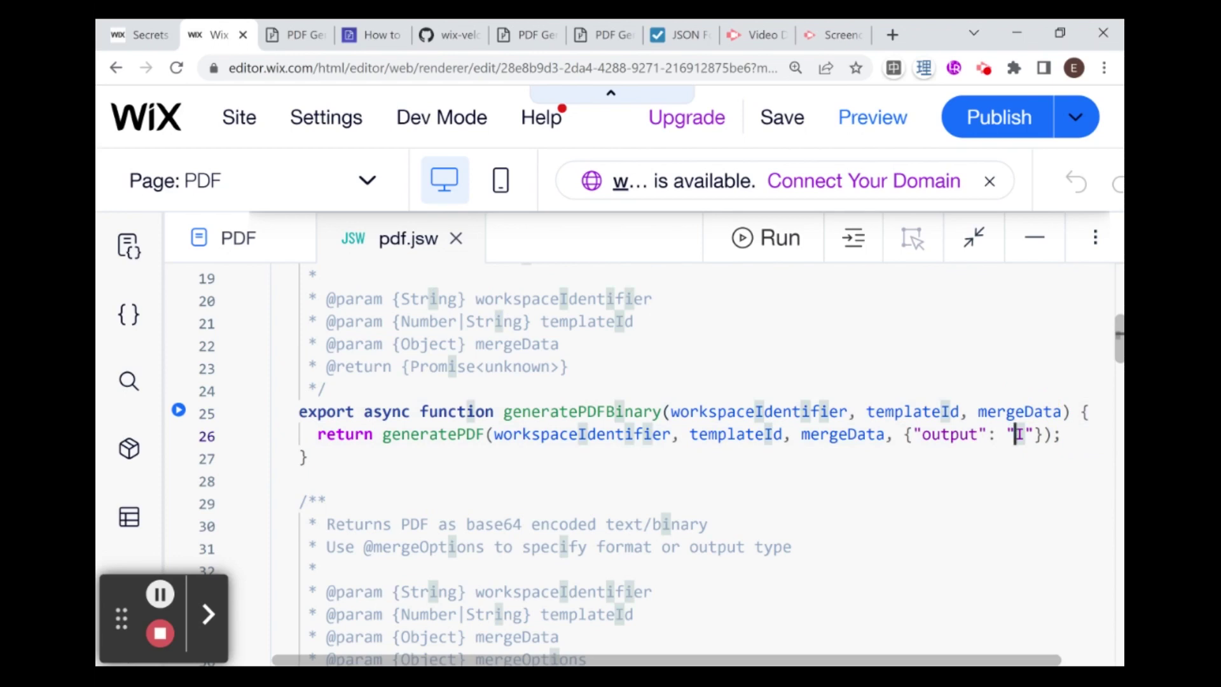
pyautogui.click(308, 457)
pyautogui.moveTo(582, 412)
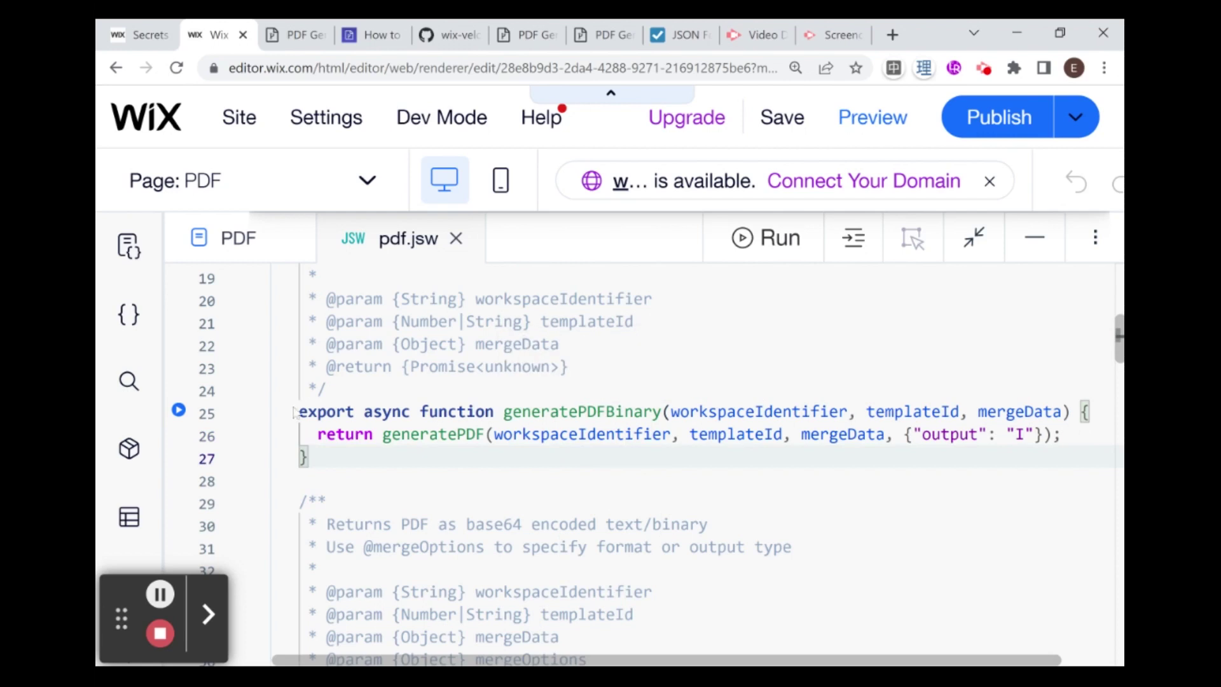
pyautogui.moveTo(914, 435); pyautogui.dragTo(996, 436)
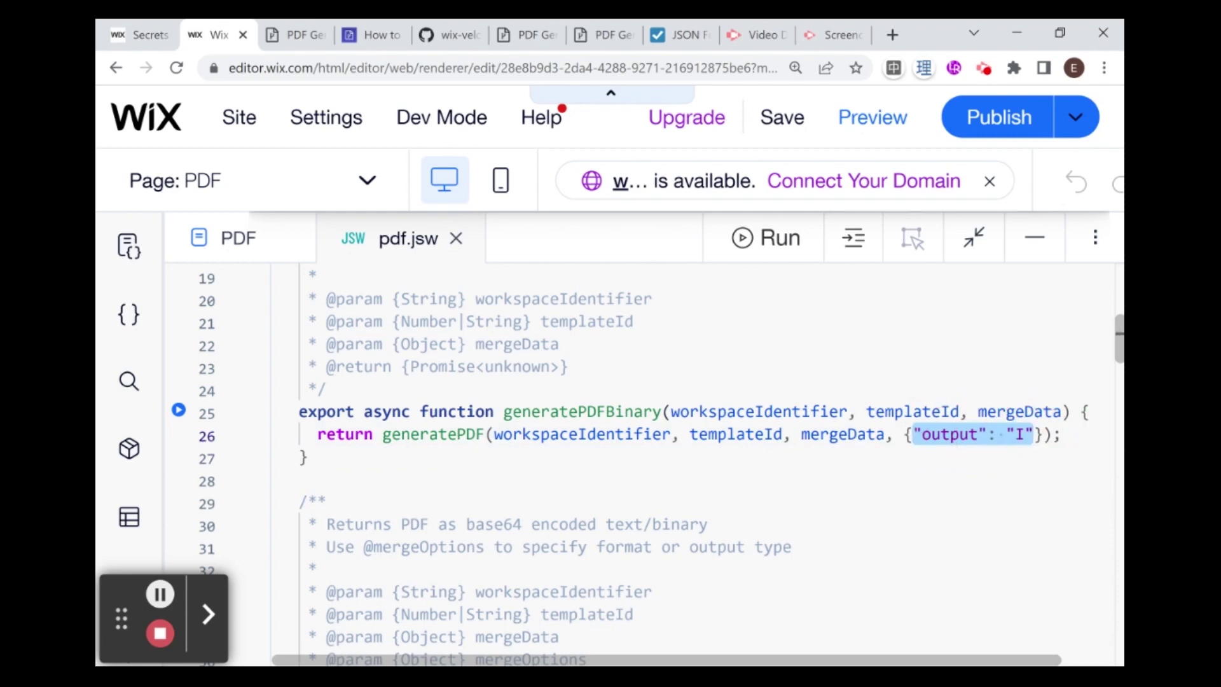
pyautogui.click(1024, 436)
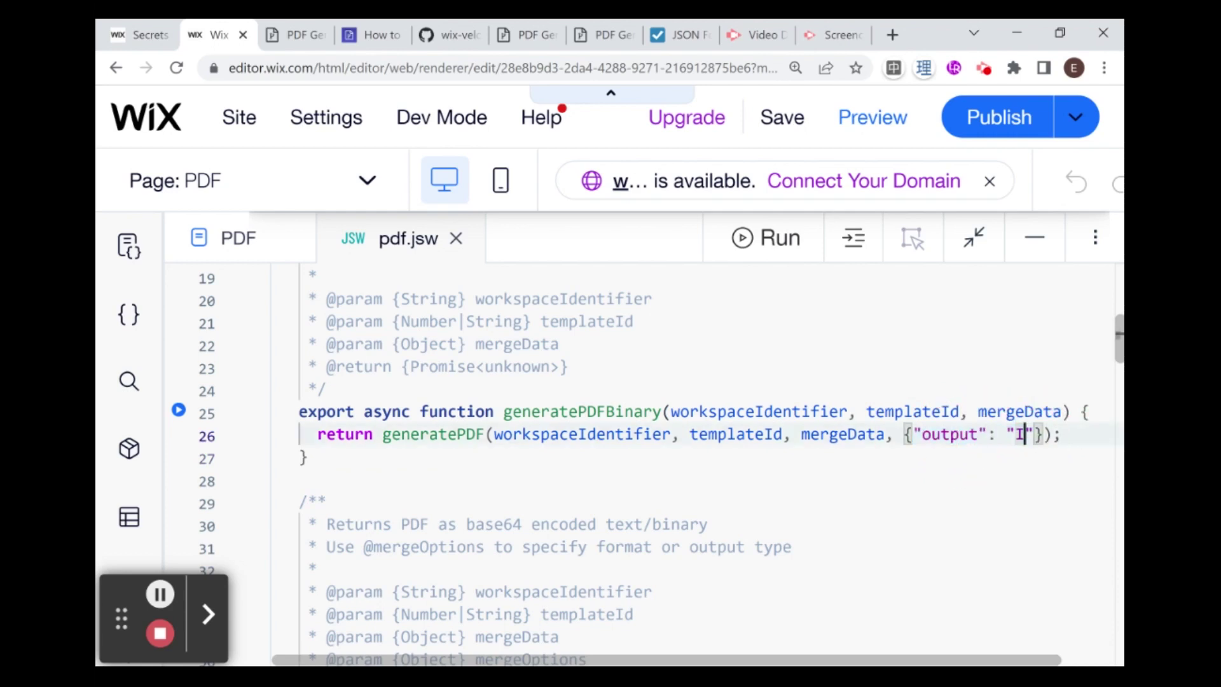
pyautogui.scroll(5, 700, 445)
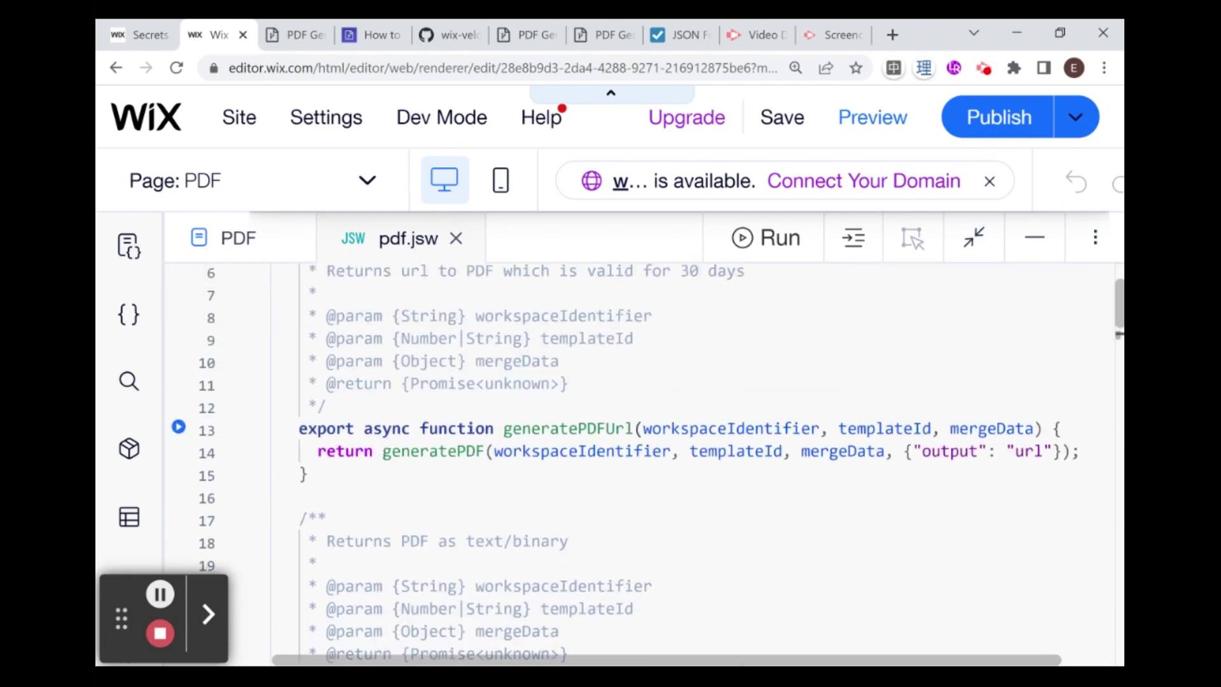
pyautogui.scroll(2, 700, 445)
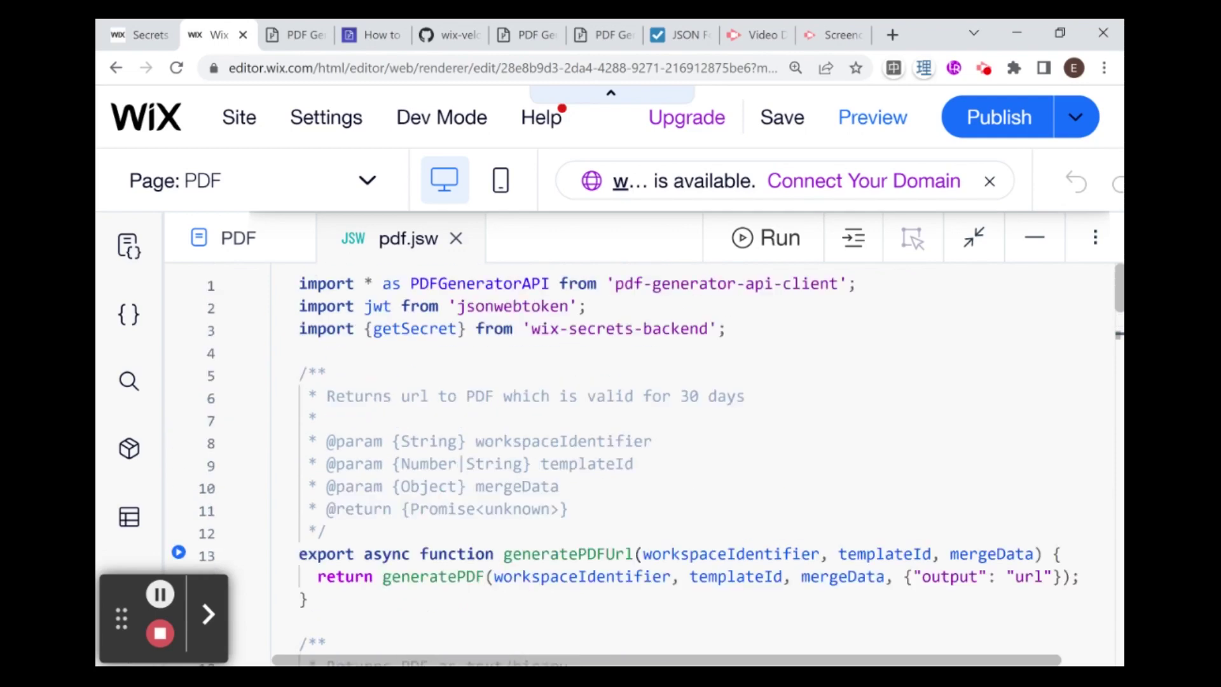
pyautogui.scroll(-3, 1025, 663)
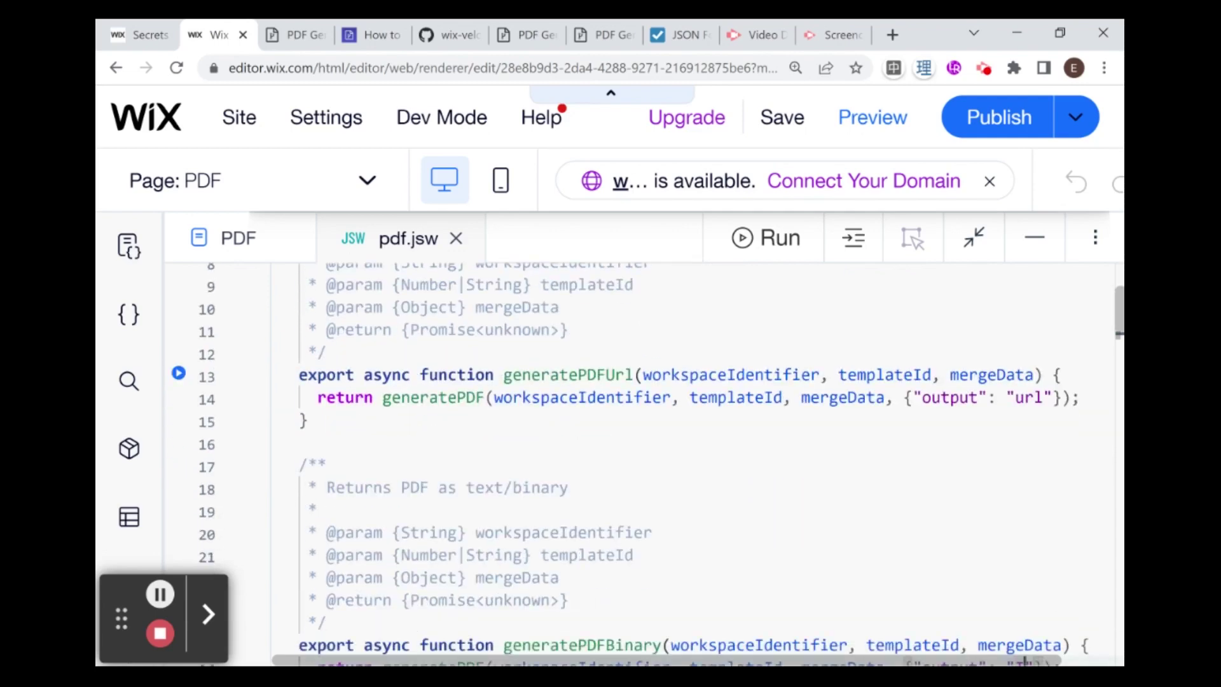
pyautogui.moveTo(308, 421); pyautogui.dragTo(300, 376)
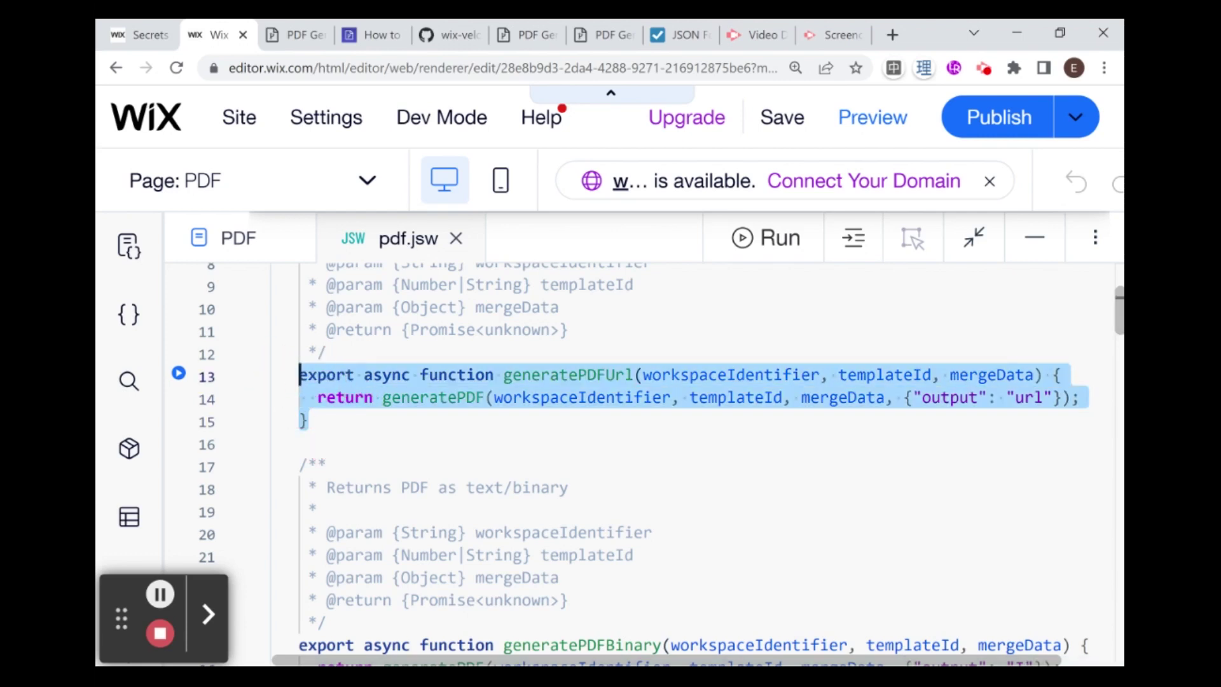
pyautogui.click(302, 443)
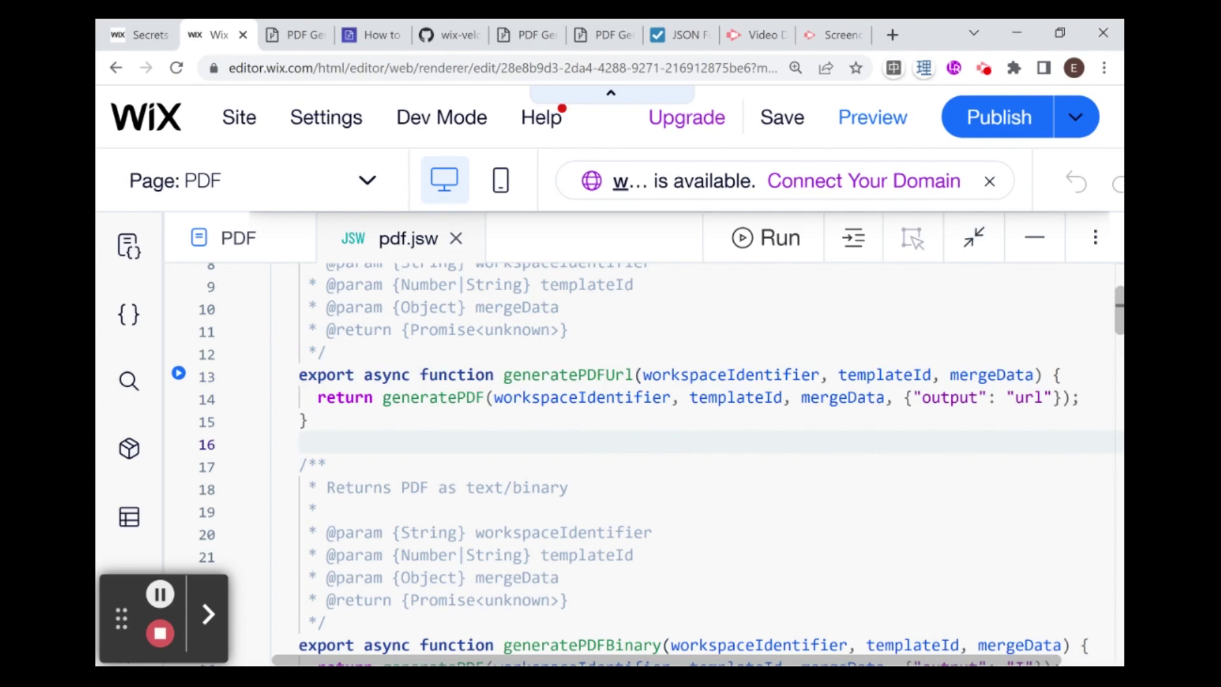
pyautogui.scroll(2, 636, 445)
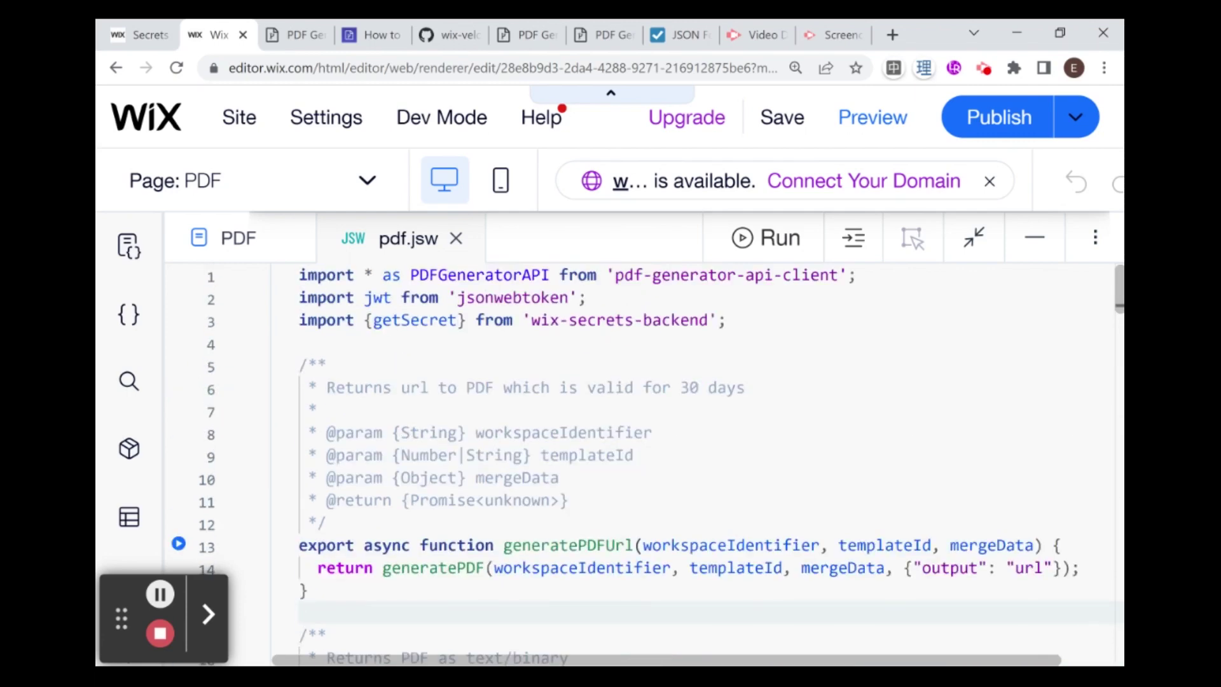
pyautogui.scroll(-1, 636, 445)
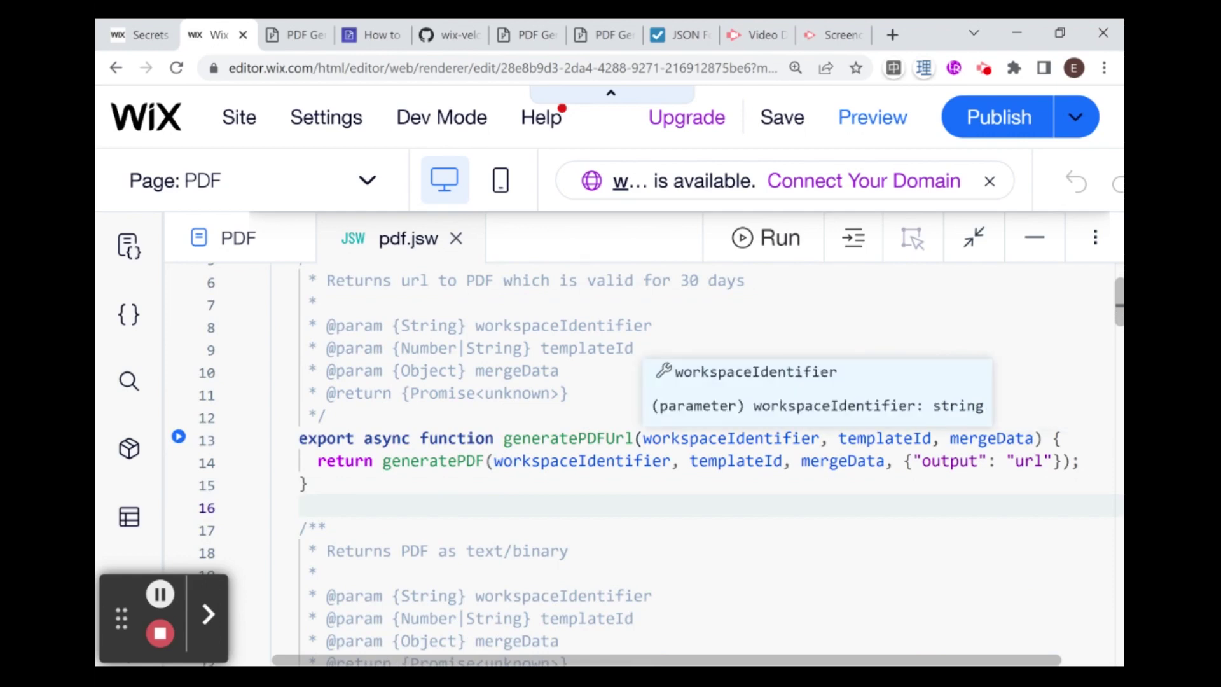
# Step: Open the PDF Generator API dashboard's workspace list and locate the Workspace identifier column
pyautogui.click(512, 29)
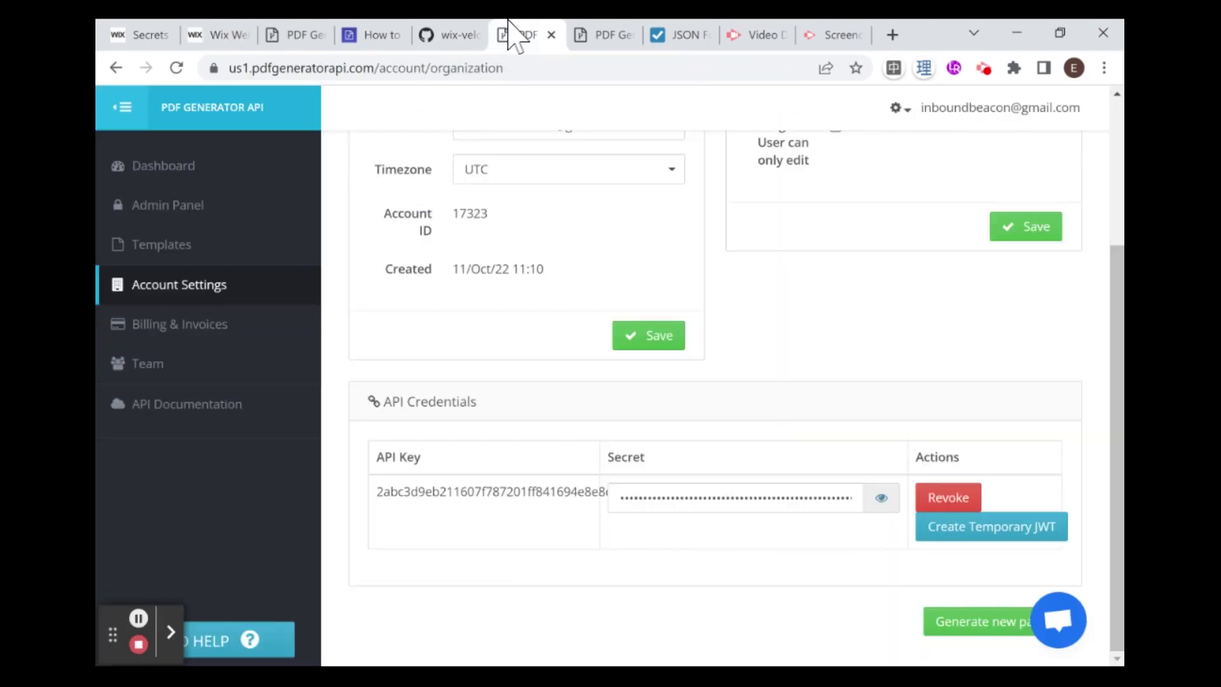
pyautogui.scroll(3, 588, 234)
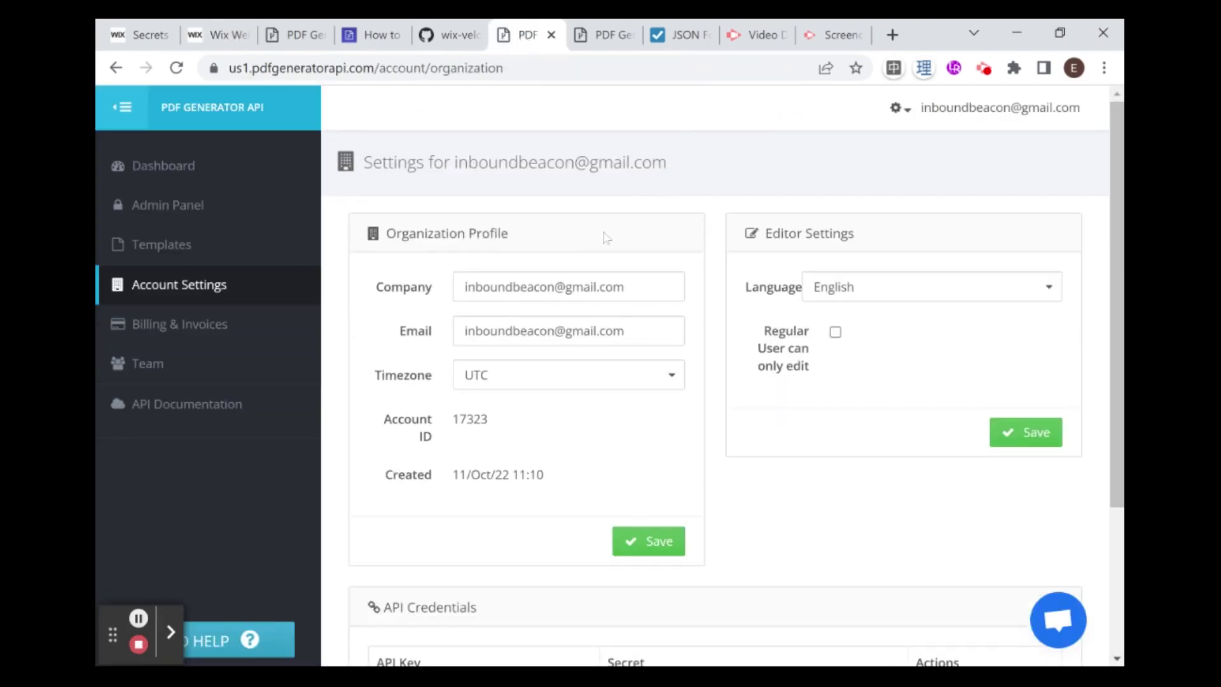
pyautogui.click(233, 177)
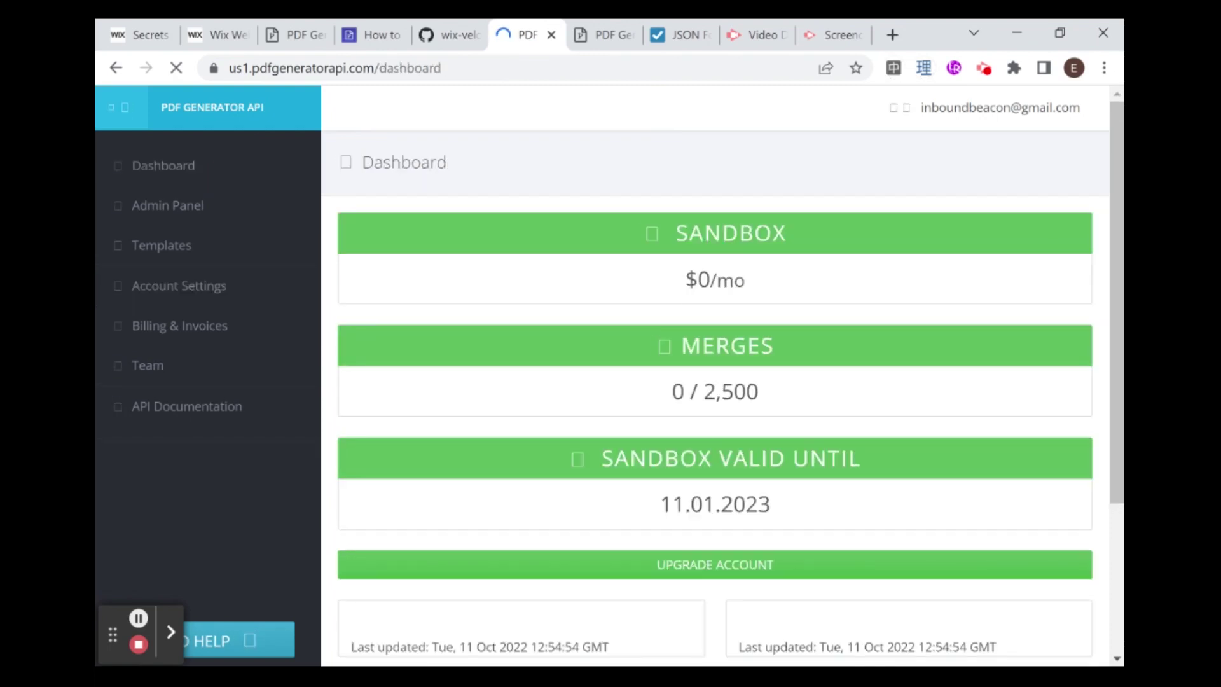
pyautogui.scroll(-3, 448, 246)
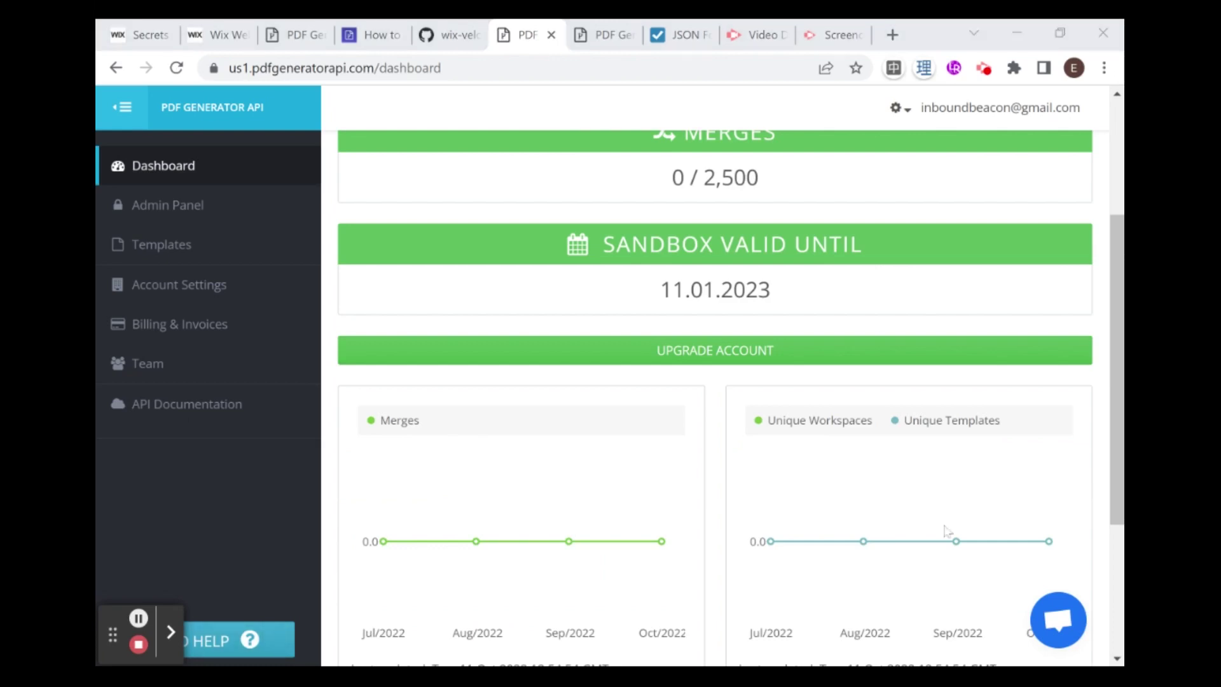
pyautogui.scroll(3, 484, 452)
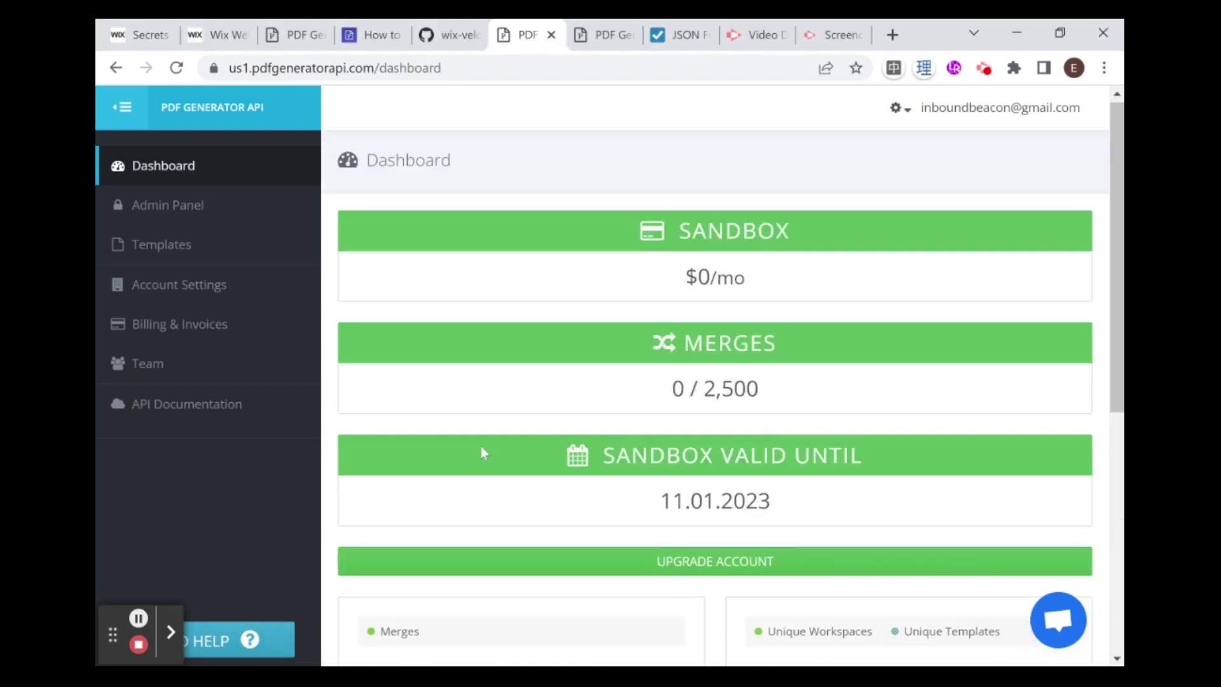
pyautogui.click(166, 216)
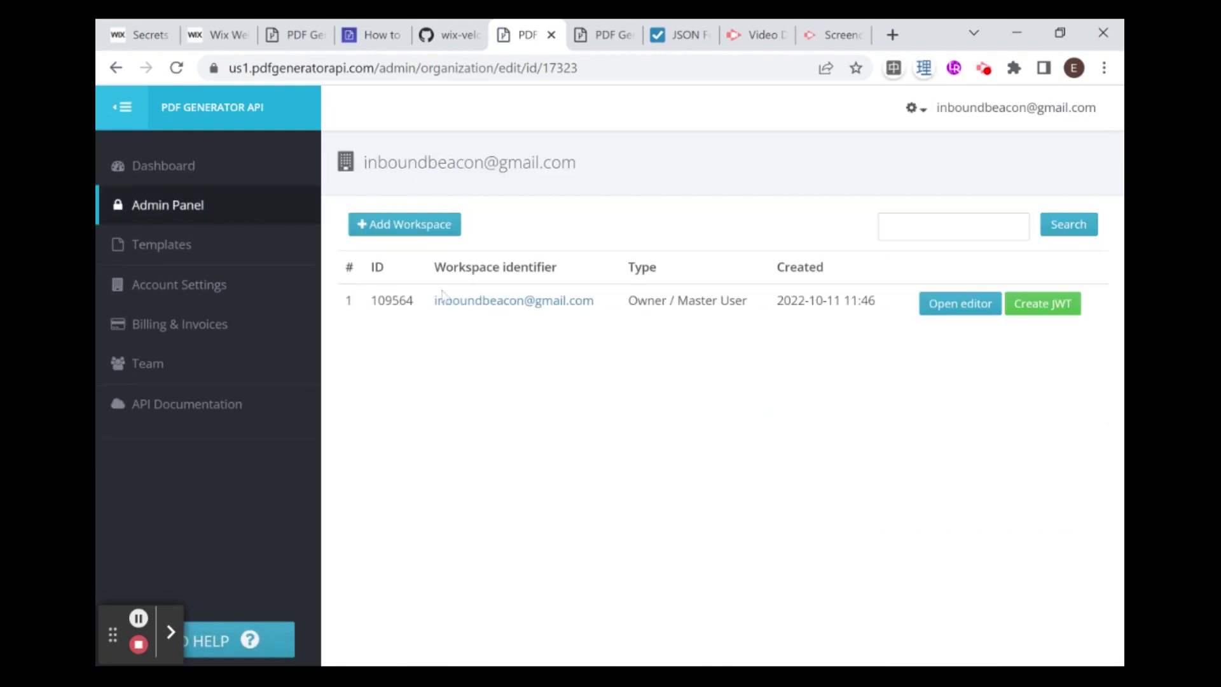
pyautogui.moveTo(435, 267); pyautogui.dragTo(559, 268)
pyautogui.click(499, 348)
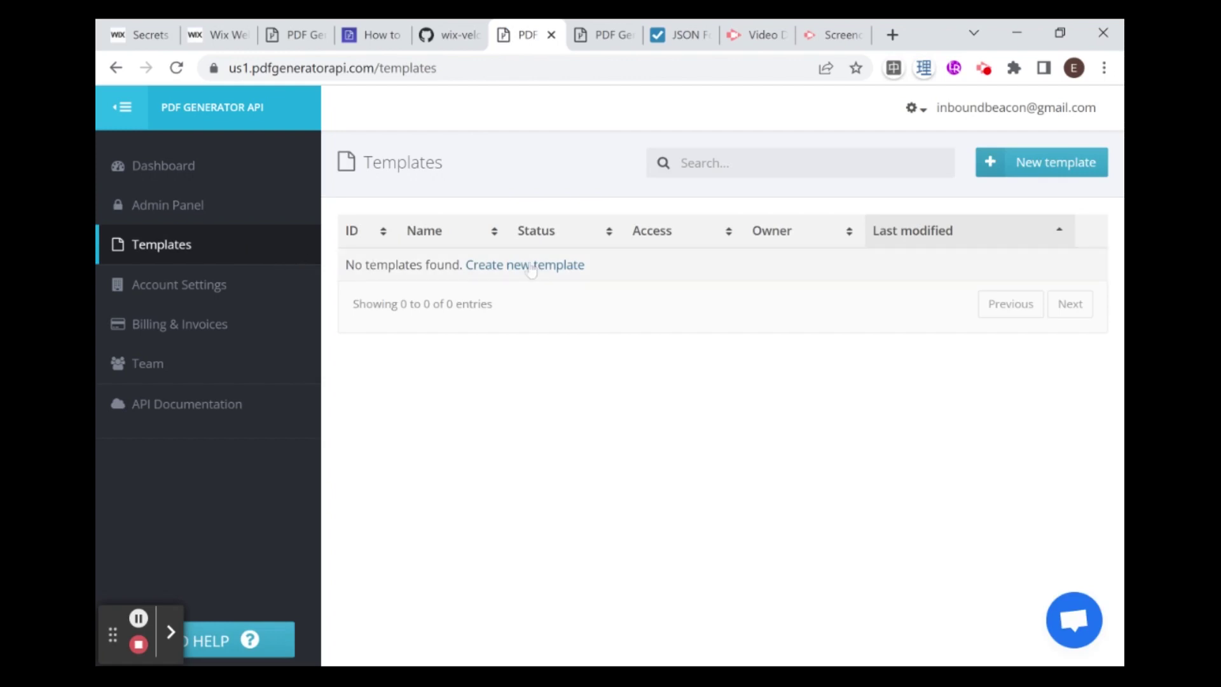
# Step: Save the My First PDF template, reload the Templates list, and select its ID 485362
pyautogui.click(594, 38)
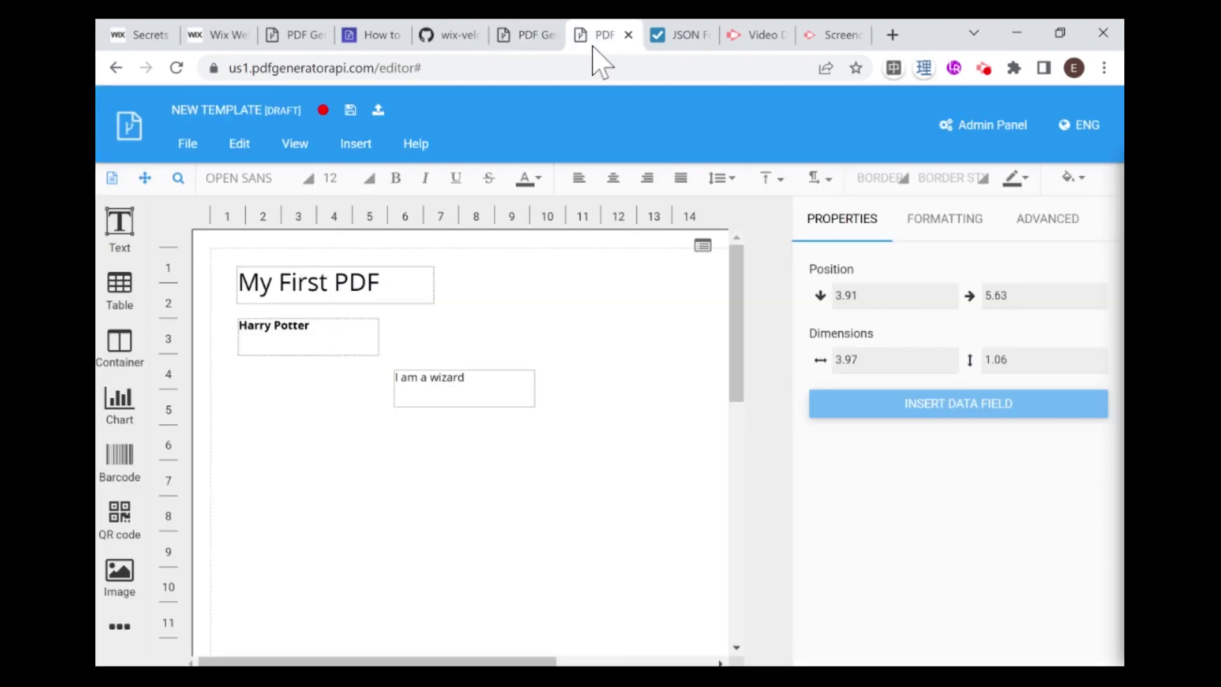
pyautogui.click(361, 113)
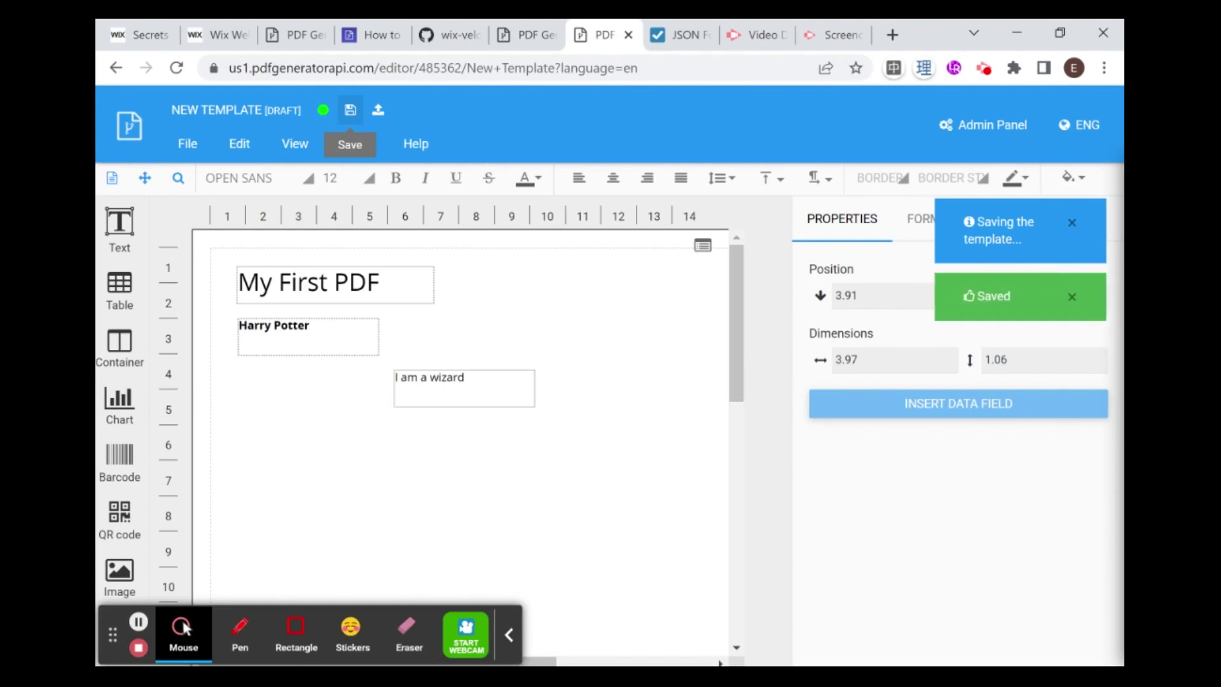
pyautogui.click(527, 34)
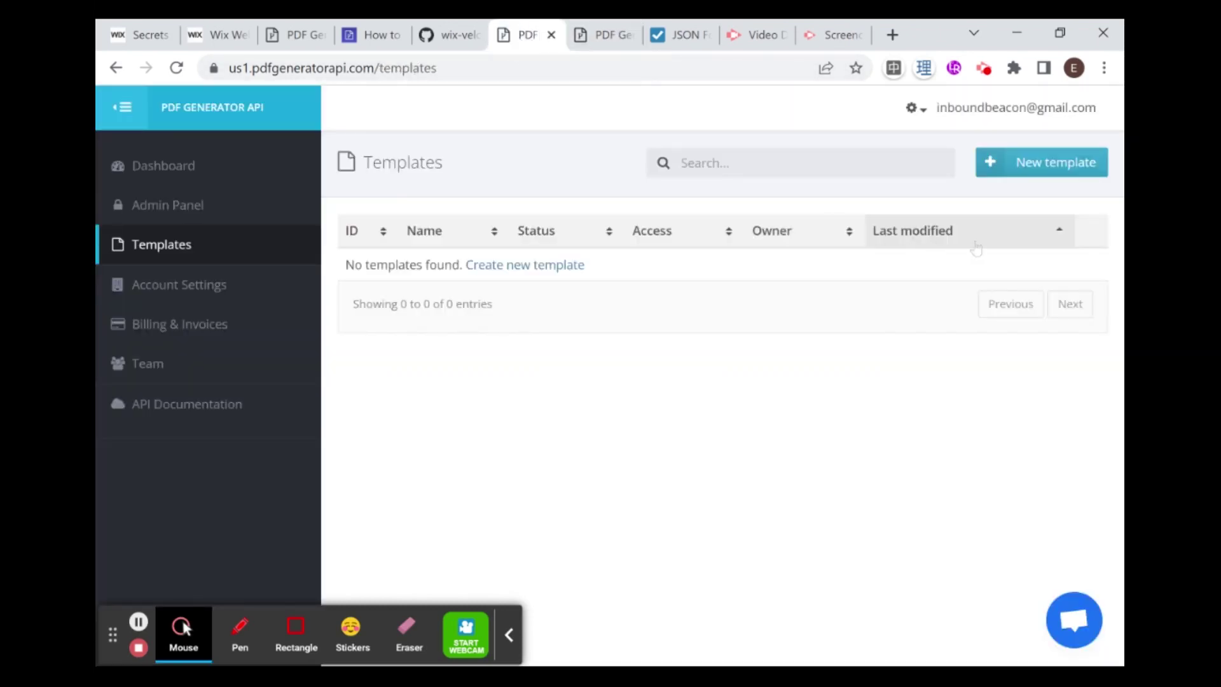
pyautogui.click(407, 67)
pyautogui.press('Return')
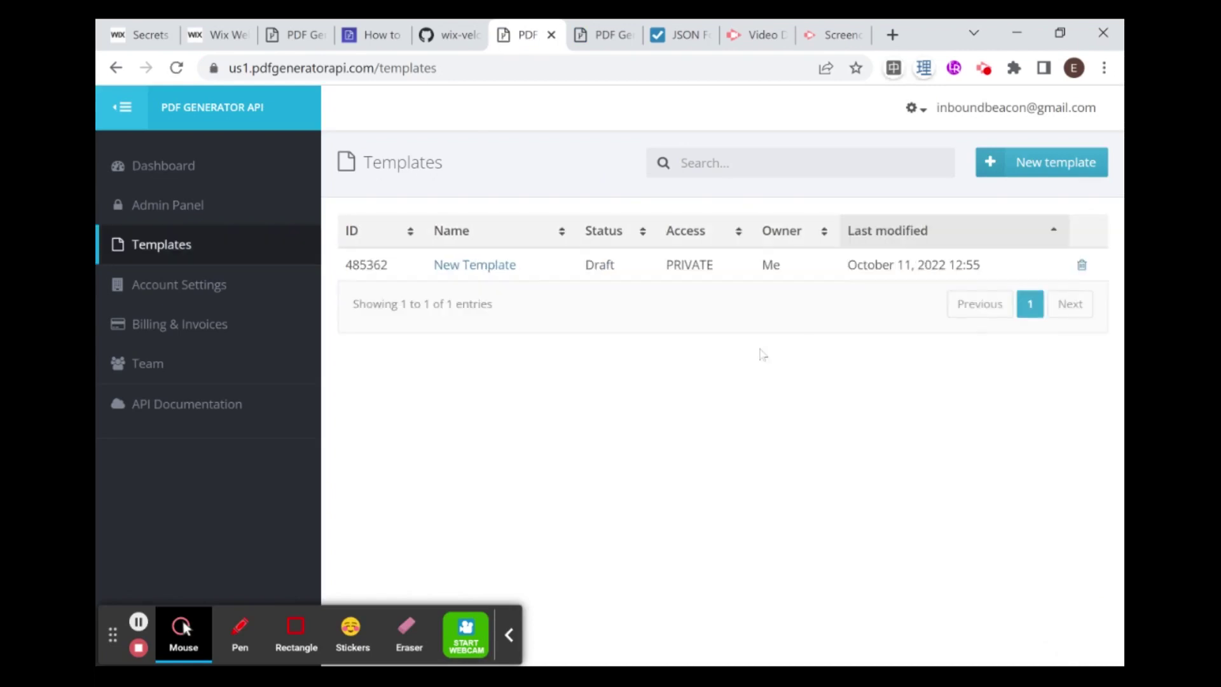
pyautogui.doubleClick(366, 265)
pyautogui.hotkey('ctrl', 'c')
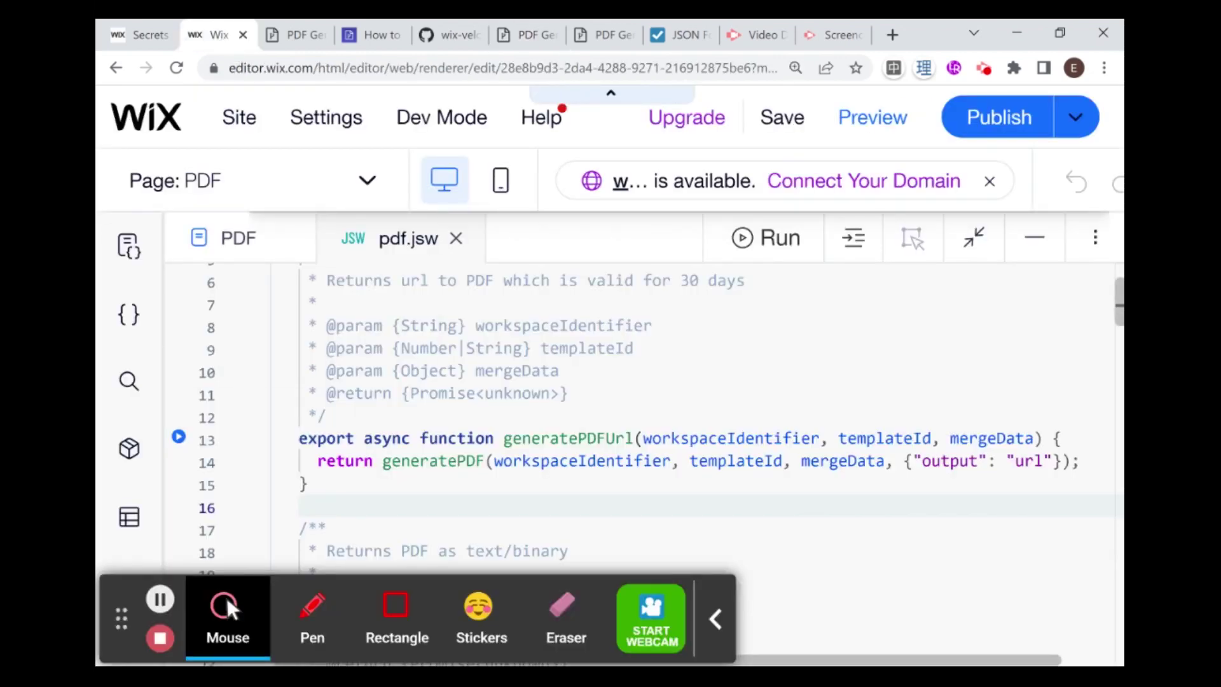
# Step: Open a test run of generatePDFUrl from pdf.jsw to show its Set Parameters tab
pyautogui.moveTo(300, 438); pyautogui.dragTo(308, 485)
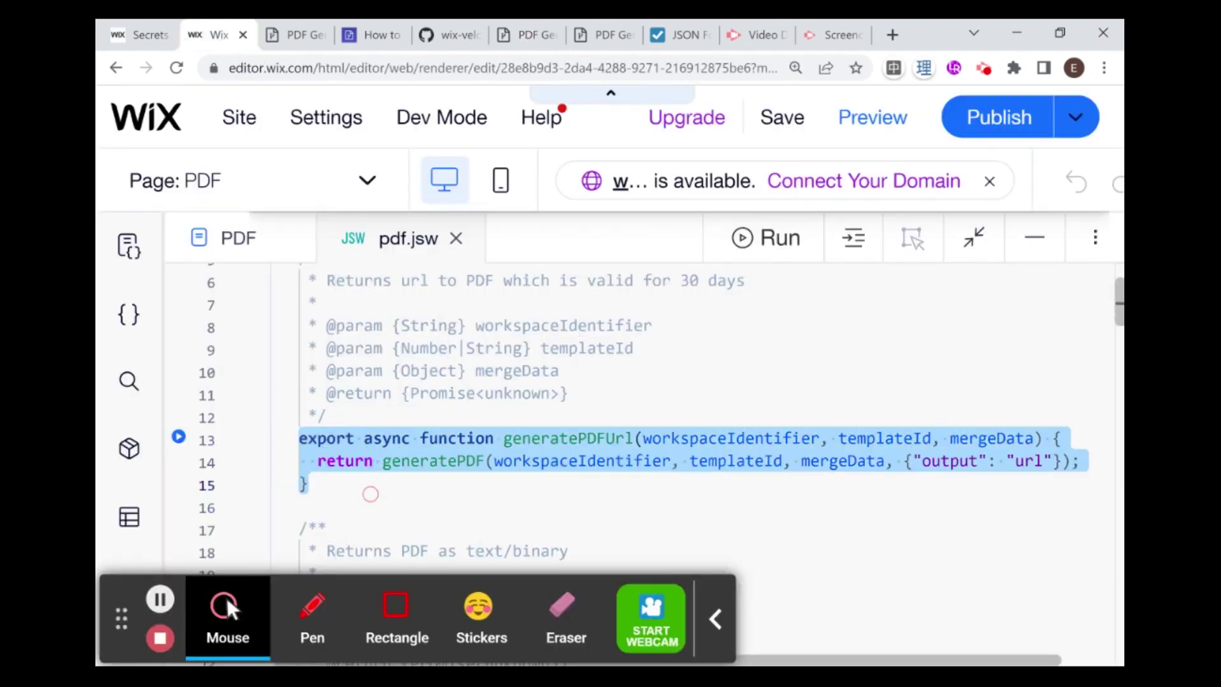
pyautogui.click(409, 485)
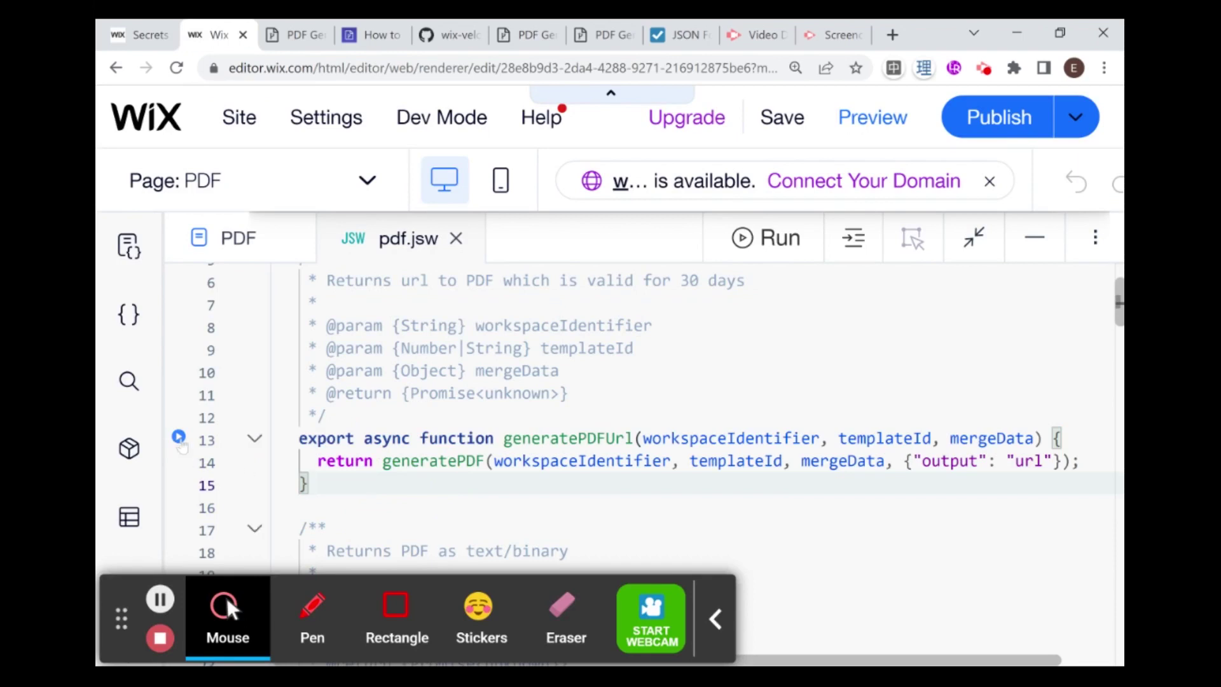
pyautogui.click(179, 439)
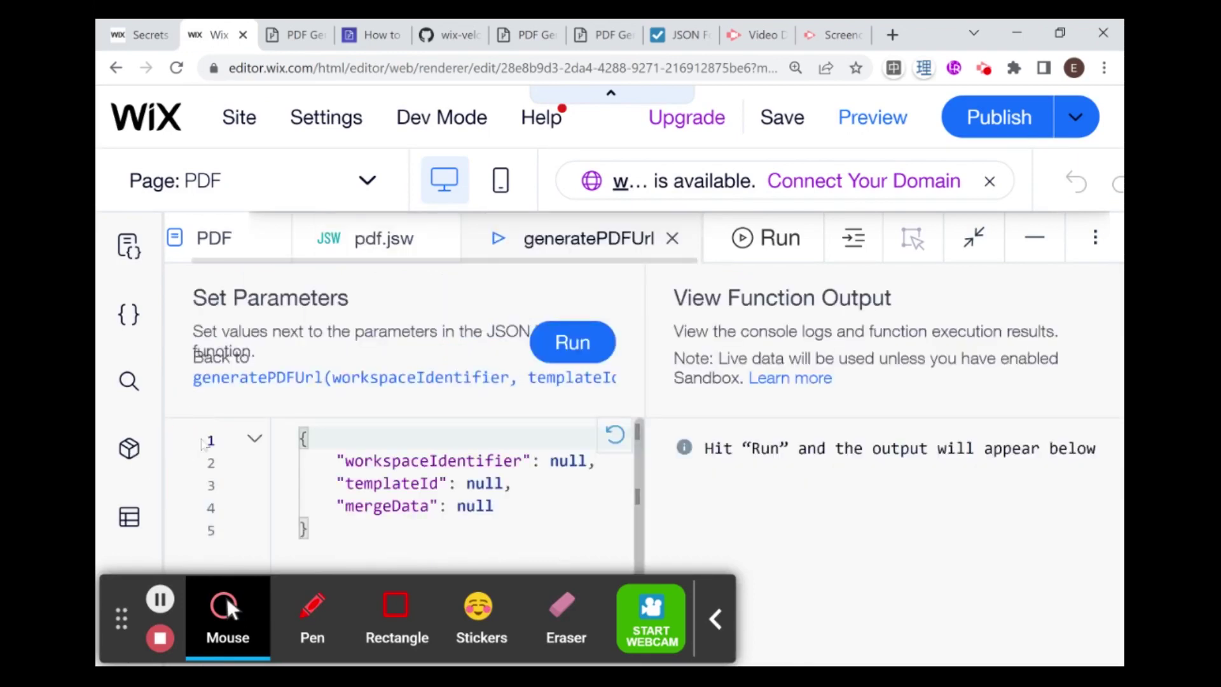
pyautogui.click(714, 617)
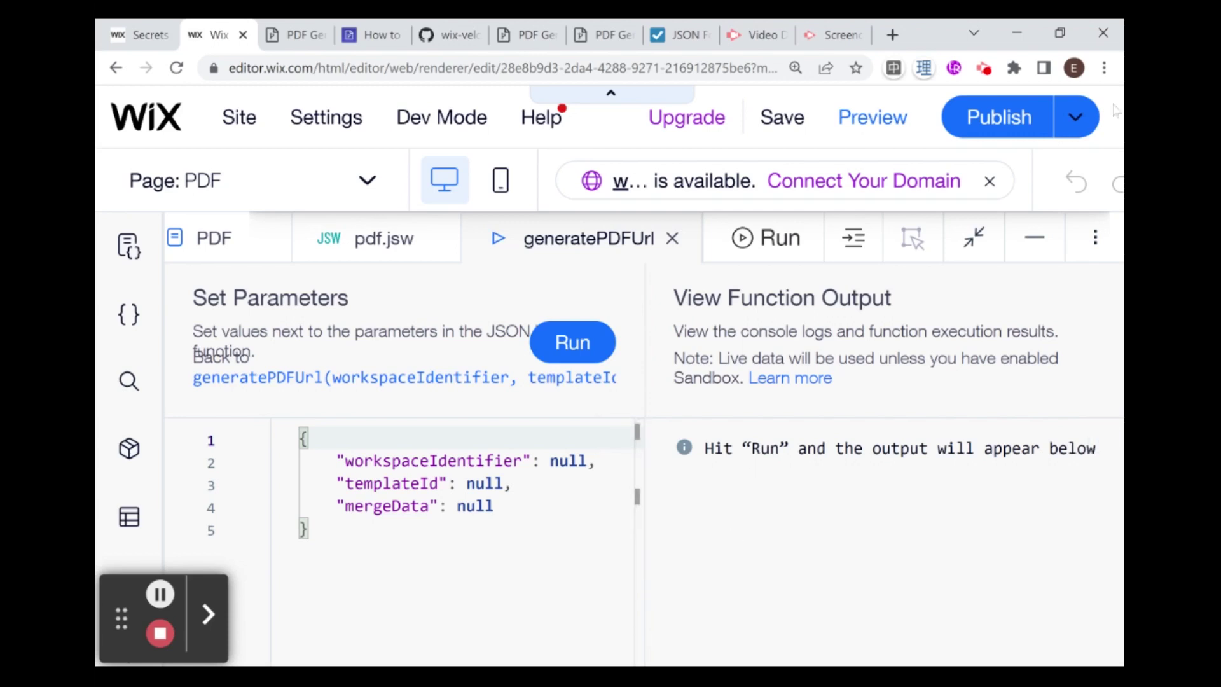
# Step: Zoom the page out twice and replace workspaceIdentifier's null with the account e-mail
pyautogui.hotkey('ctrl', '-')
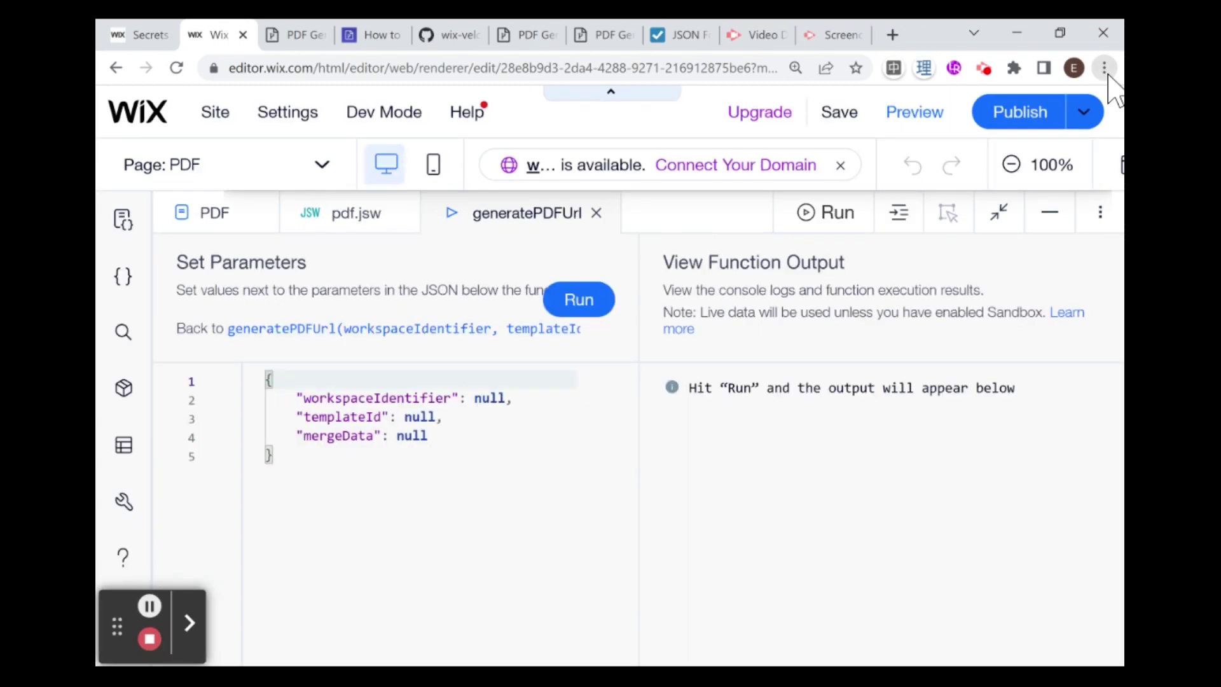
pyautogui.hotkey('ctrl', '-')
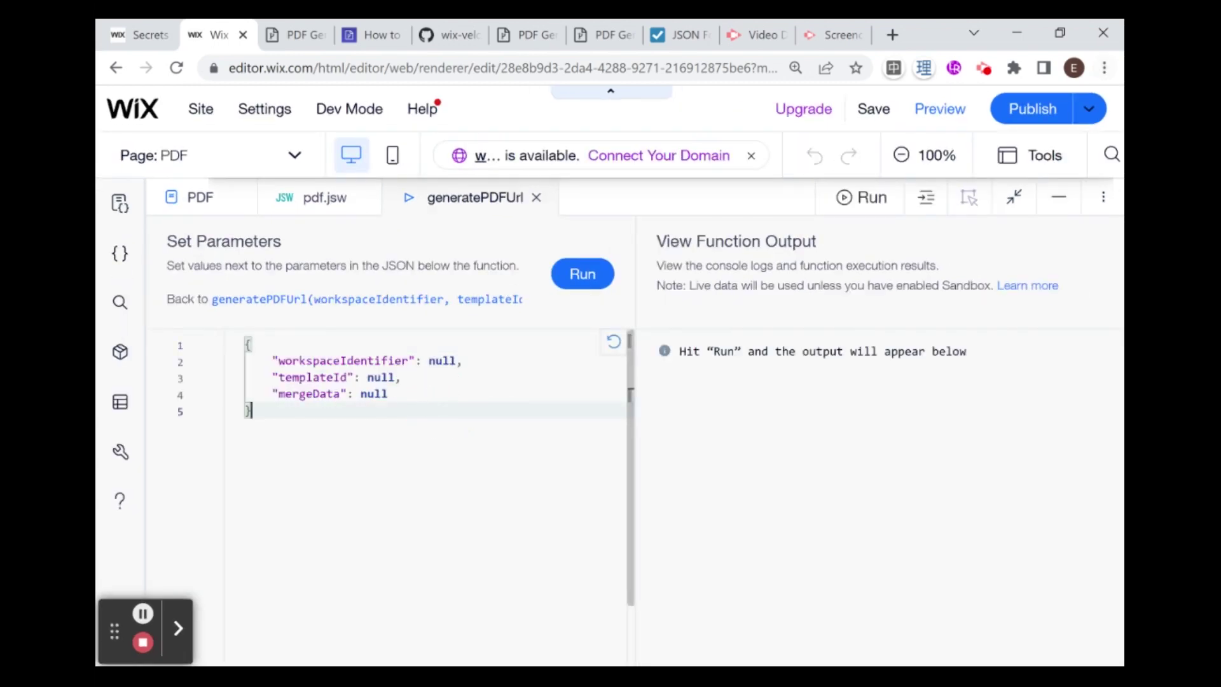
pyautogui.doubleClick(442, 360)
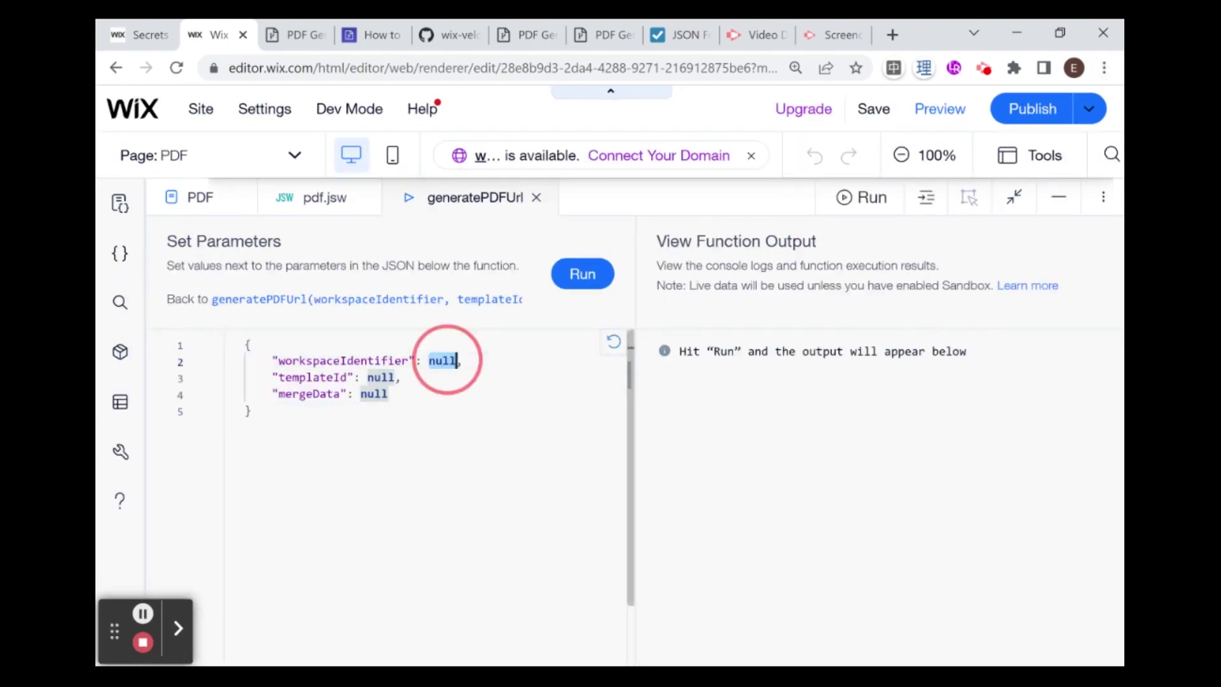
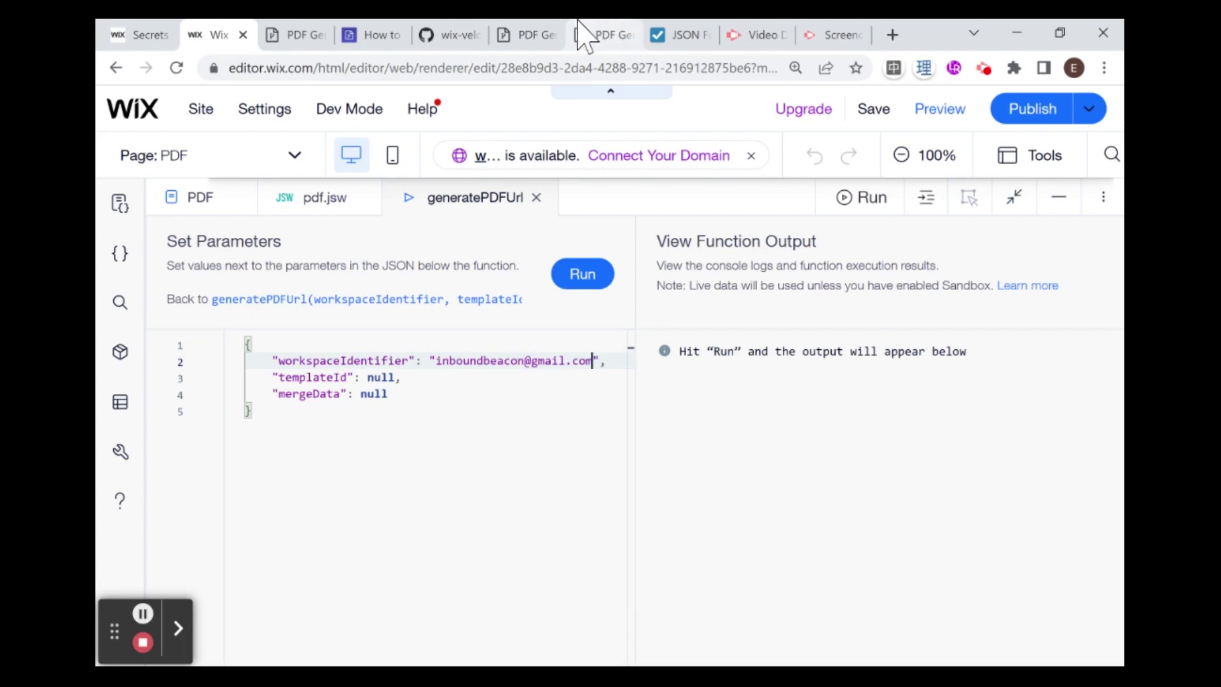
# Step: Set templateId to "485362", pasting the ID copied from the Templates page
pyautogui.click(552, 34)
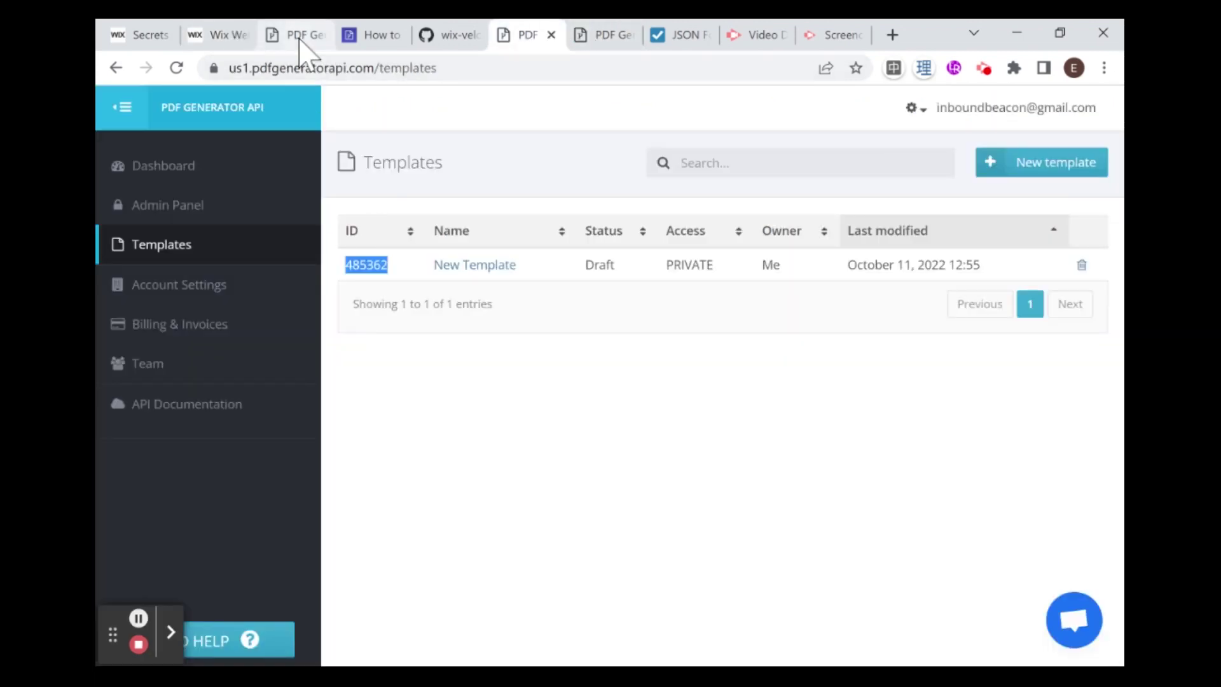
pyautogui.click(224, 32)
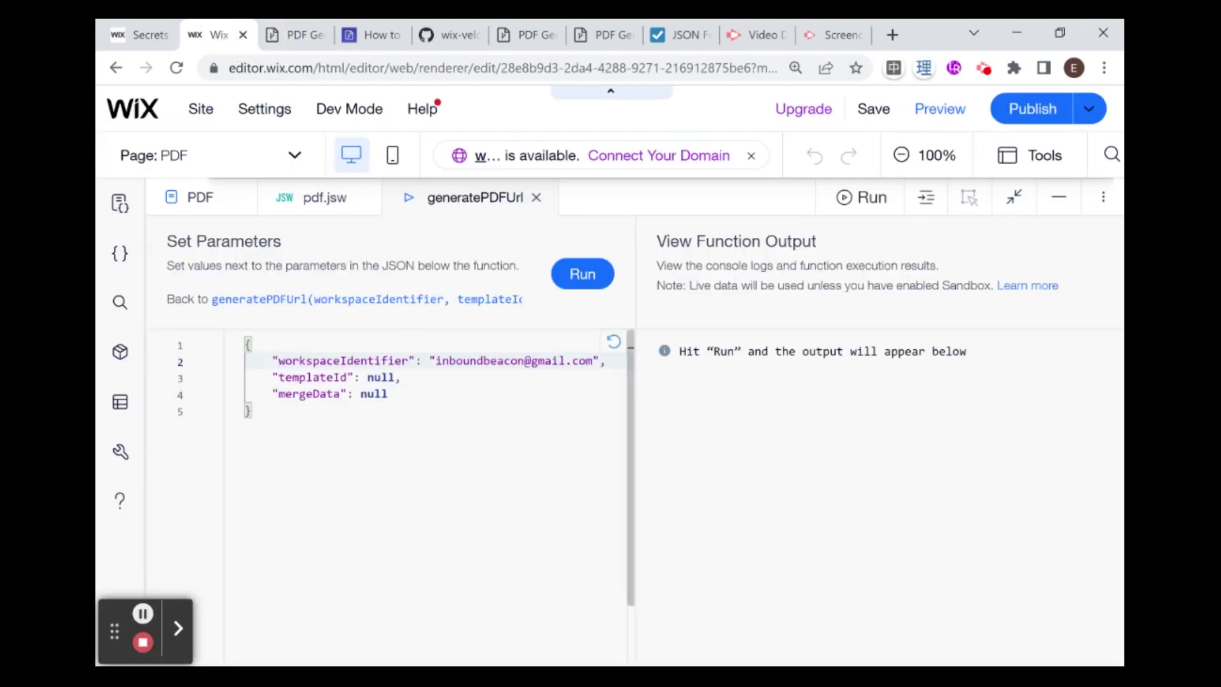
pyautogui.doubleClick(388, 377)
pyautogui.write('"')
pyautogui.hotkey('ctrl', 'v')
# Step: Replace mergeData's null with an opening brace and a new indented line
pyautogui.doubleClick(380, 395)
pyautogui.press('BackSpace')
pyautogui.write('{')
pyautogui.press('Return')
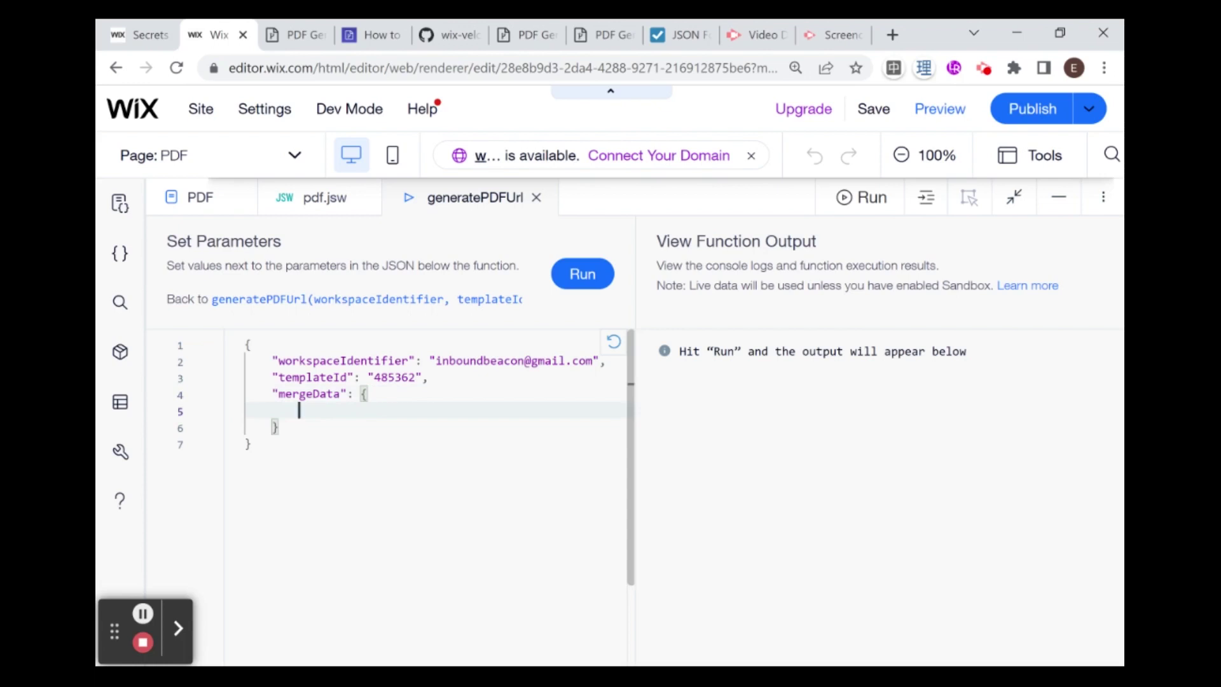
# Step: Add a name entry with a sample name and content: "I have red hair" to mergeData
pyautogui.write('name')
pyautogui.write(': ')
pyautogui.write('"')
pyautogui.write('Ron ')
pyautogui.write('Weas')
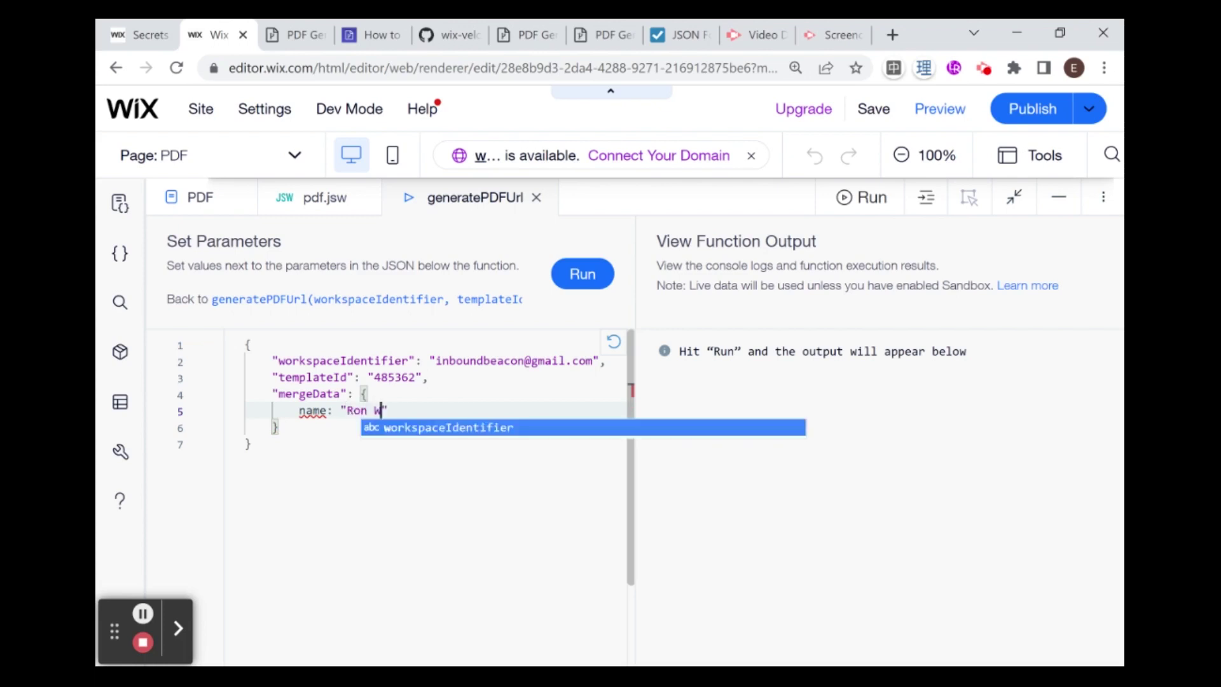
pyautogui.write('ly",')
pyautogui.press('Return')
pyautogui.write('content: "')
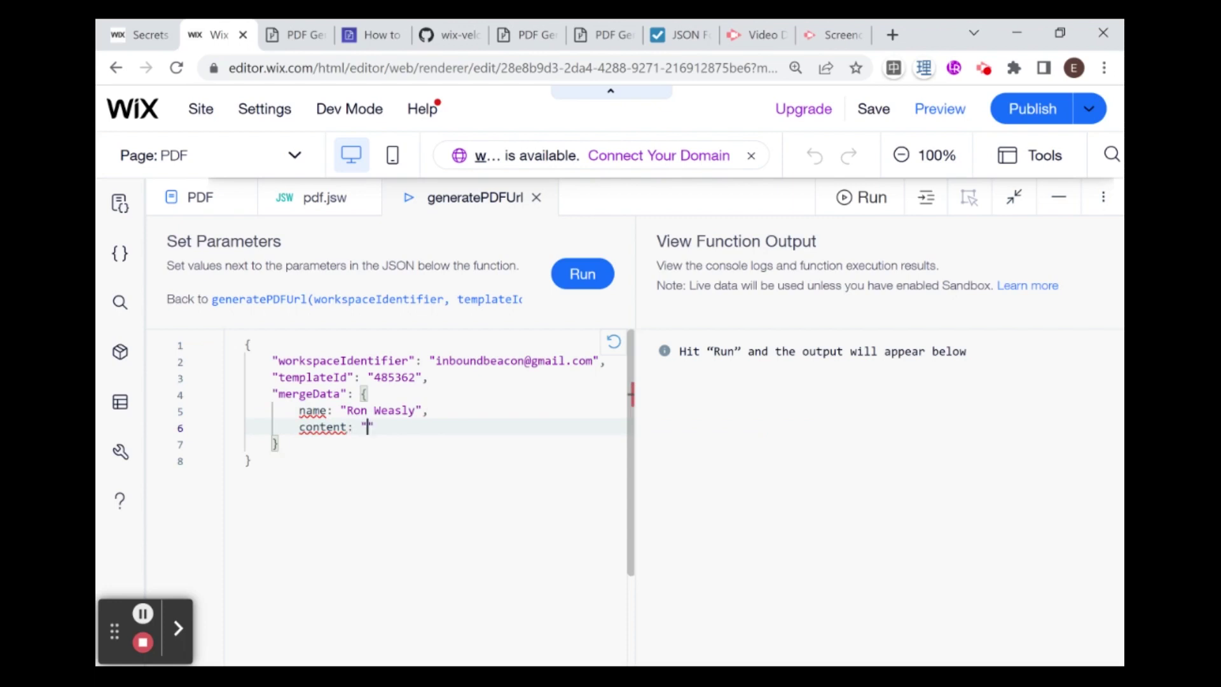
pyautogui.write('I have red hair')
# Step: Wrap the name and content keys in double quotes, then run the function
pyautogui.click(449, 395)
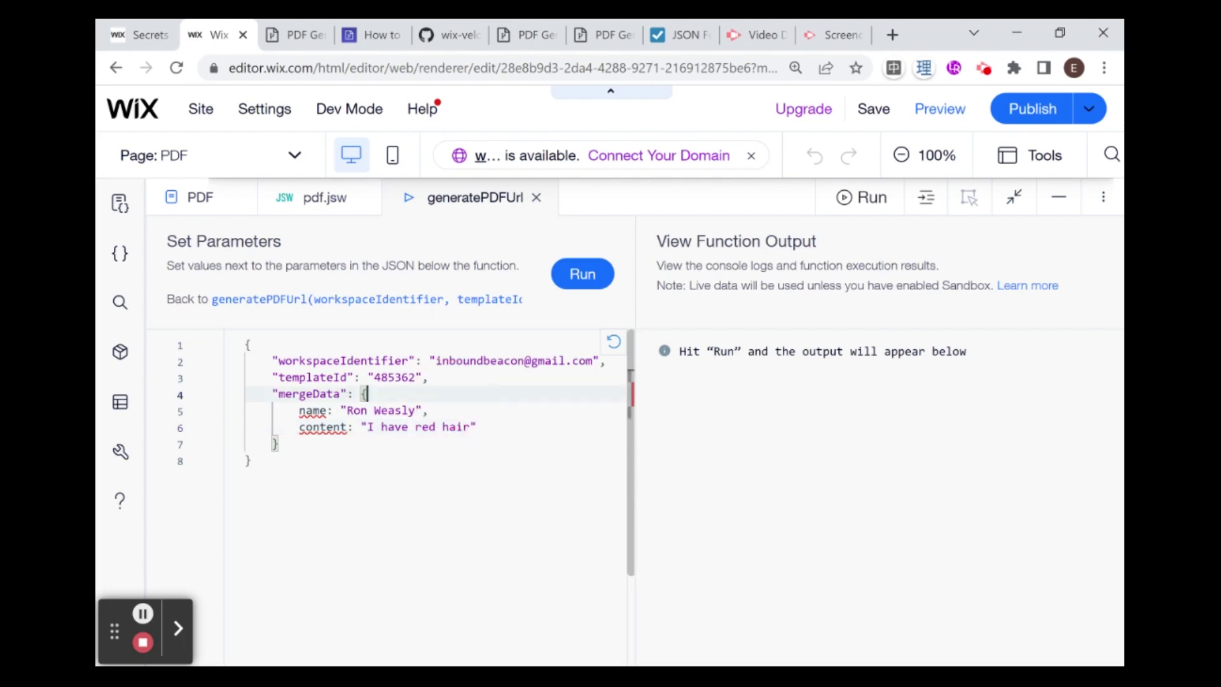
pyautogui.click(327, 410)
pyautogui.write('"')
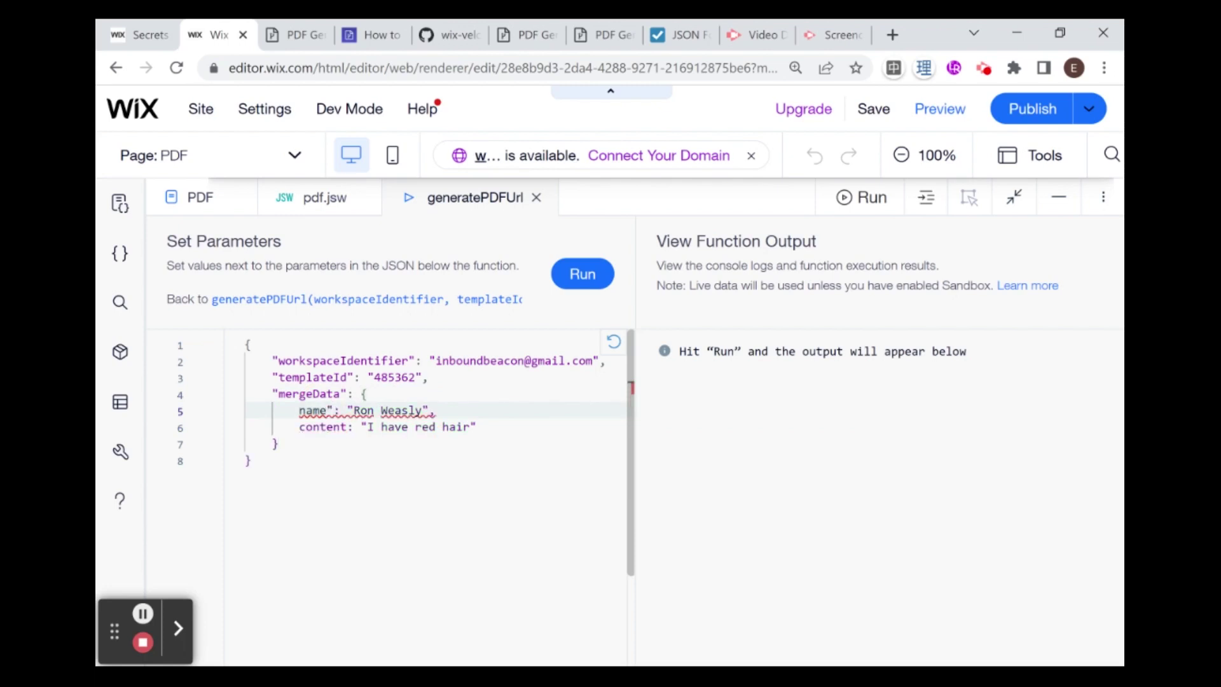
pyautogui.click(299, 411)
pyautogui.write('"')
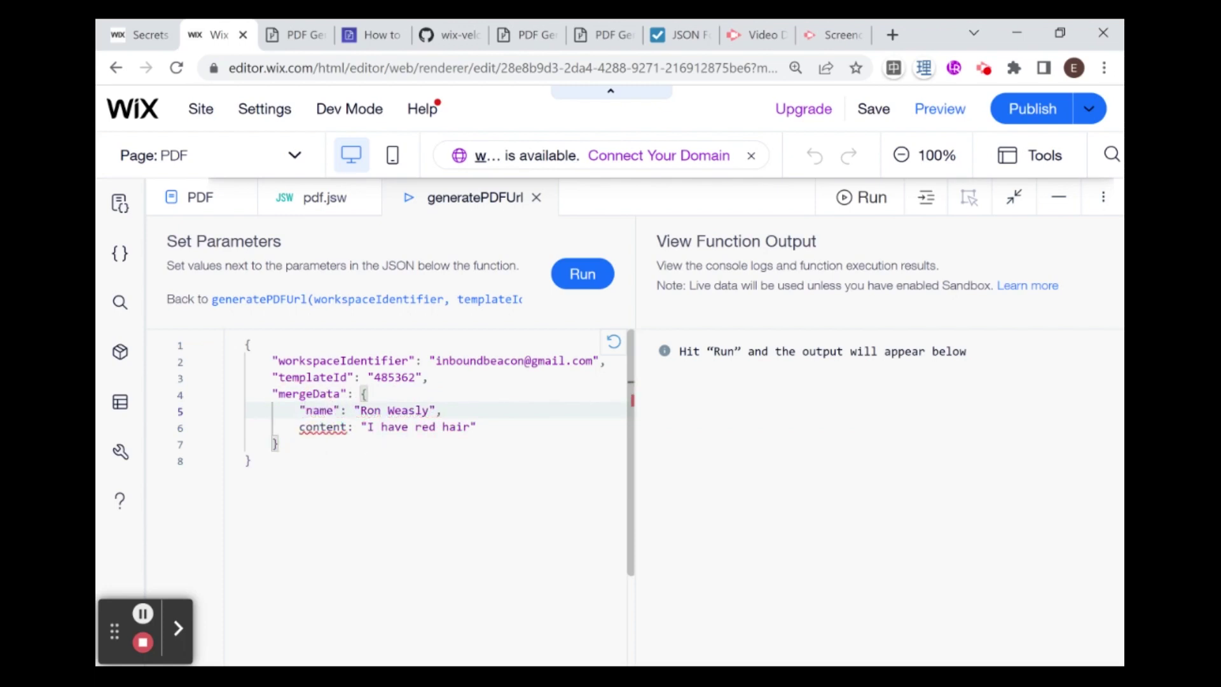
pyautogui.click(349, 427)
pyautogui.write('"')
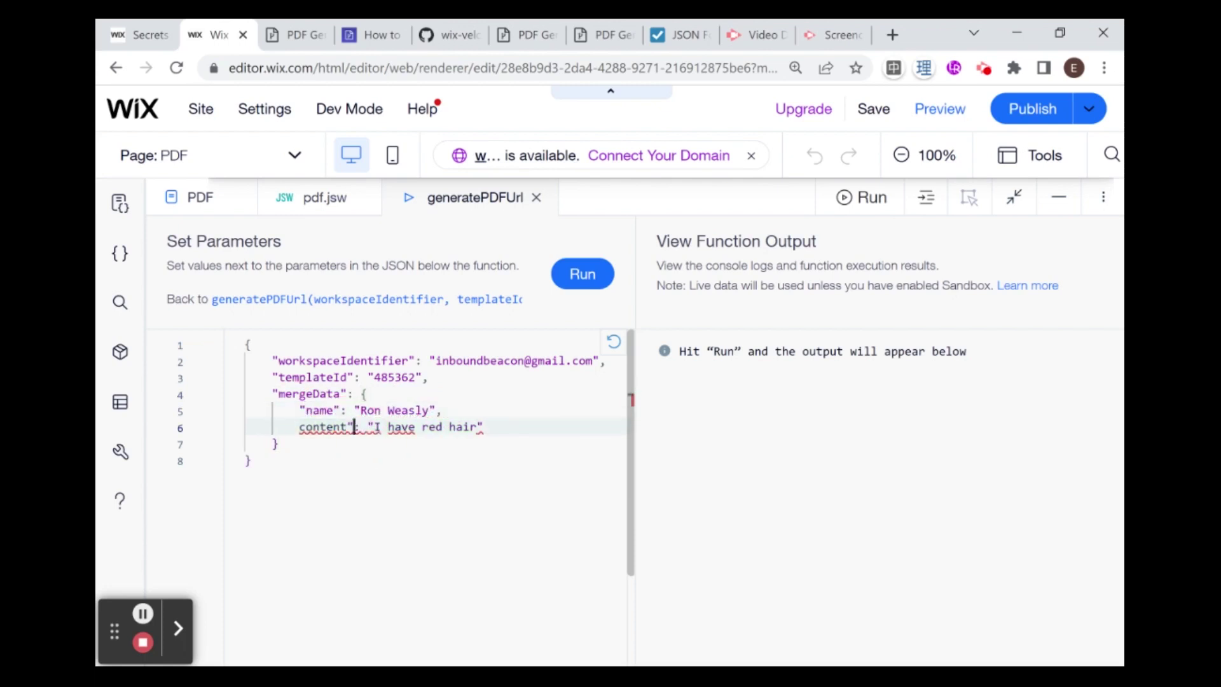
pyautogui.click(299, 427)
pyautogui.write('"')
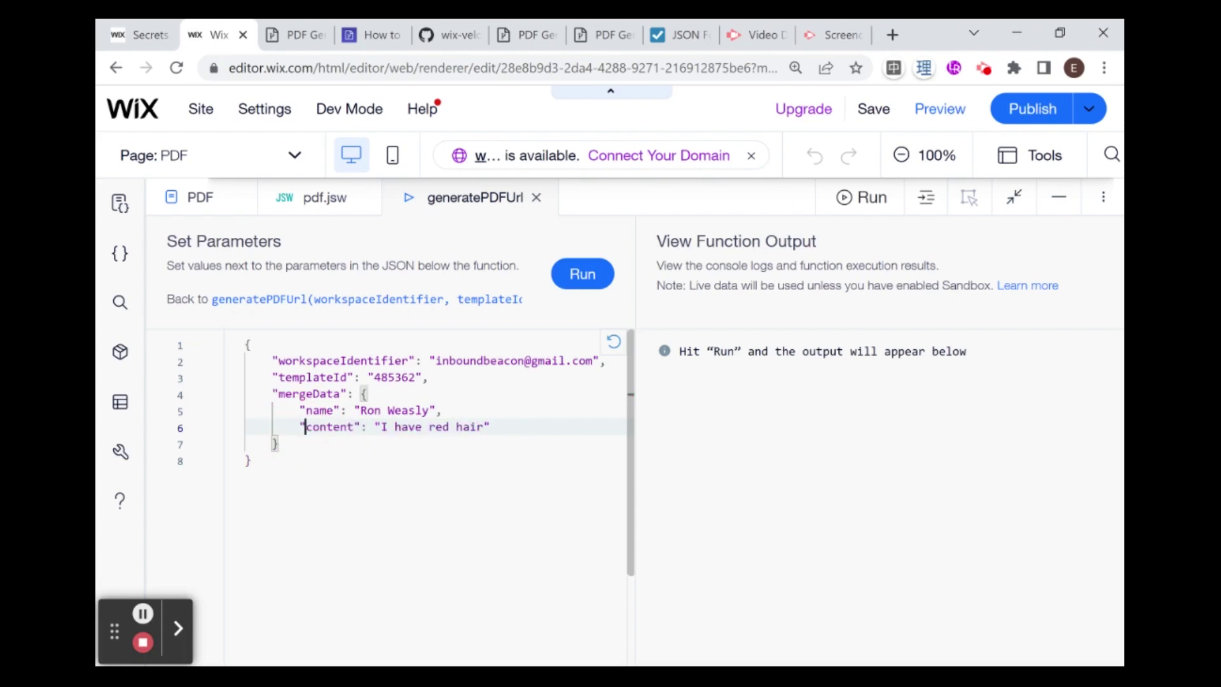
pyautogui.click(575, 286)
# Step: Run generatePDFUrl, expand the returned object, and select the PDF share URL it returns
pyautogui.click(579, 279)
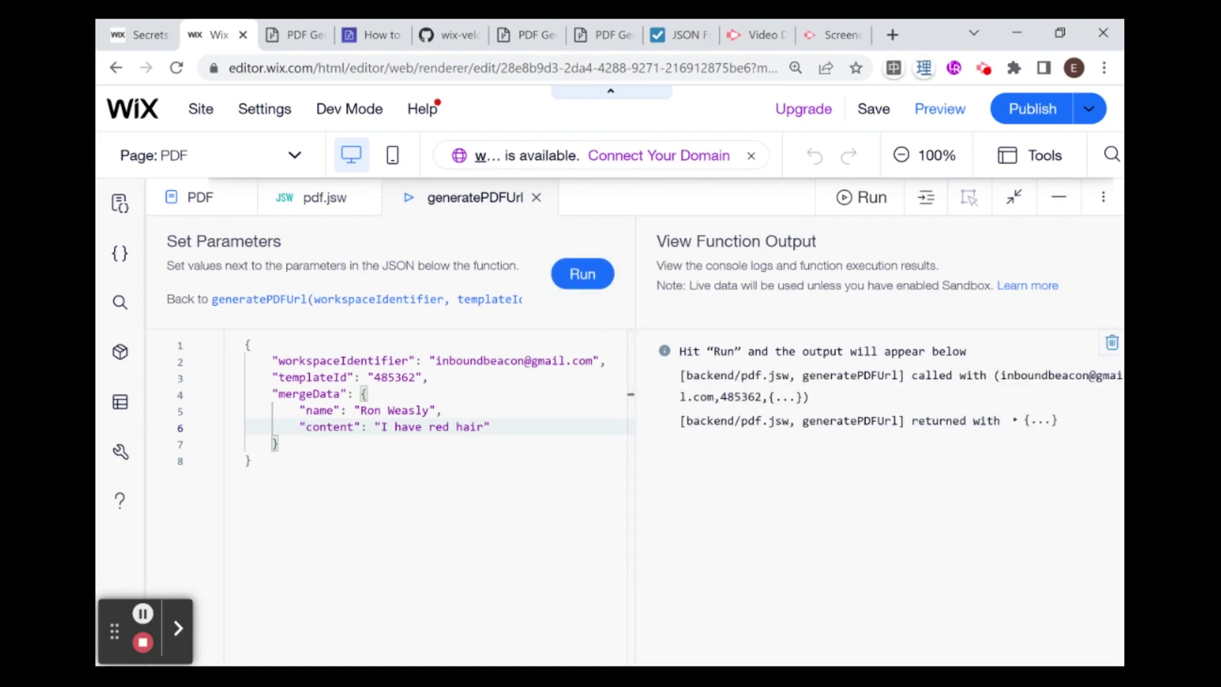
pyautogui.click(1050, 421)
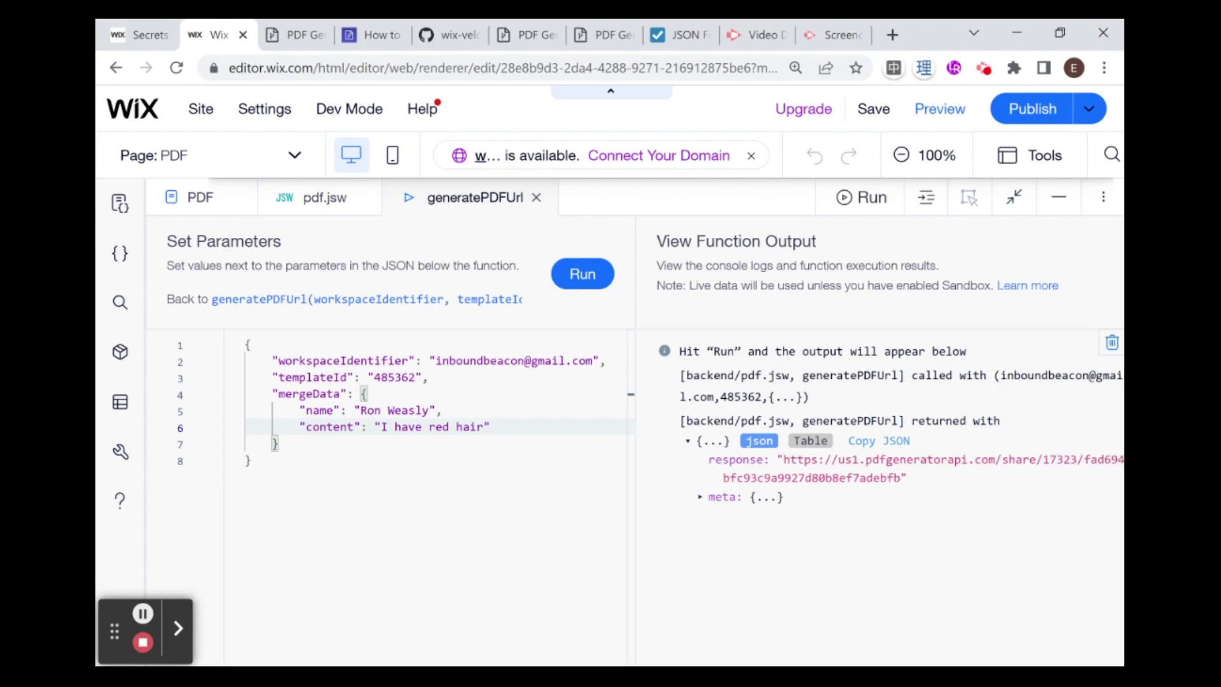
pyautogui.moveTo(784, 459); pyautogui.dragTo(901, 479)
pyautogui.hotkey('ctrl', 'c')
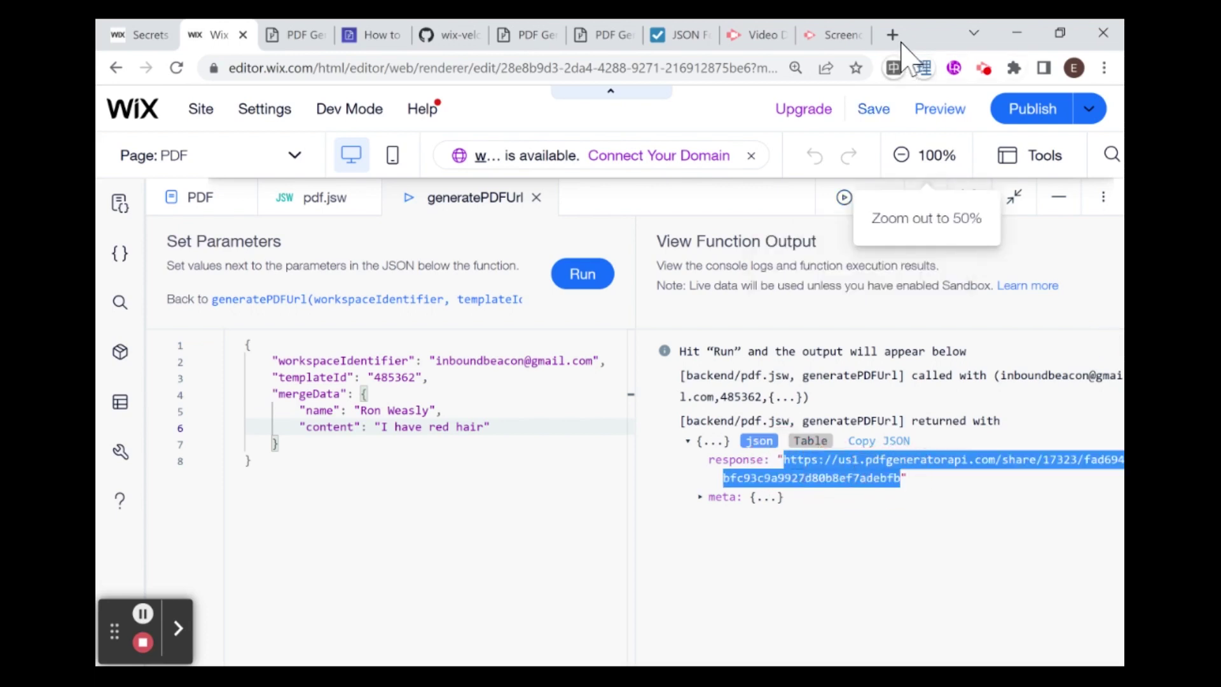
pyautogui.click(892, 35)
# Step: Load the pasted share URL and review the My First PDF showing the sample name and "I have red hair"
pyautogui.hotkey('ctrl', 'v')
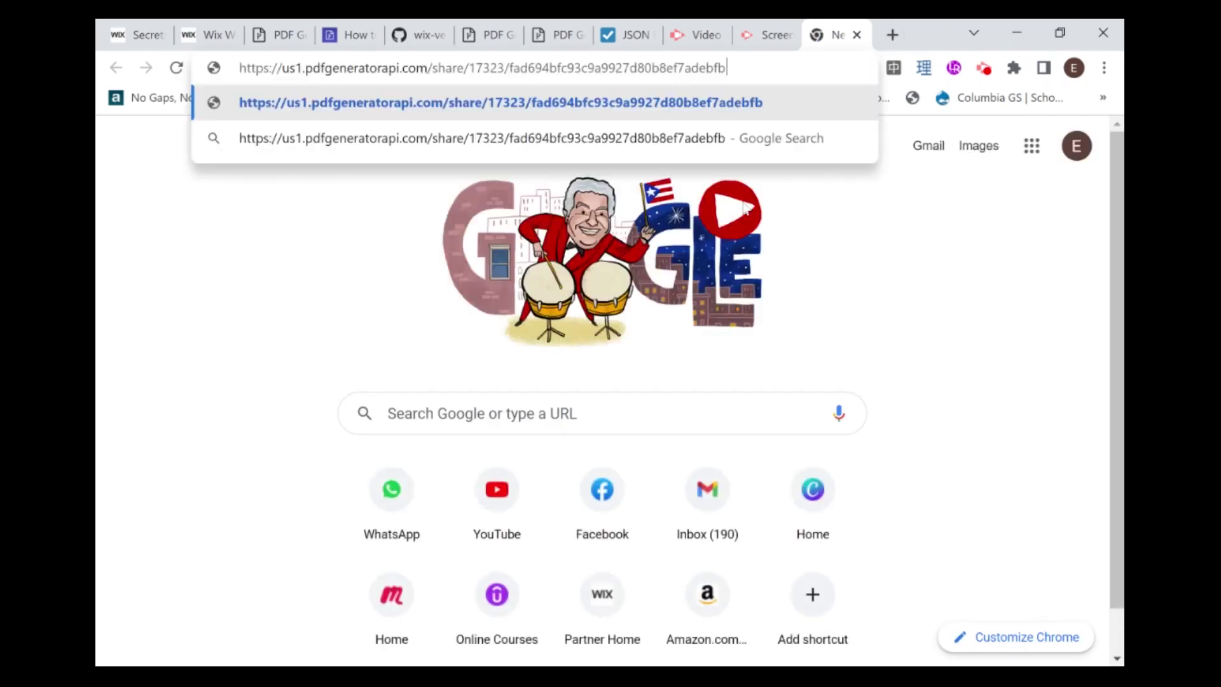
pyautogui.press('Return')
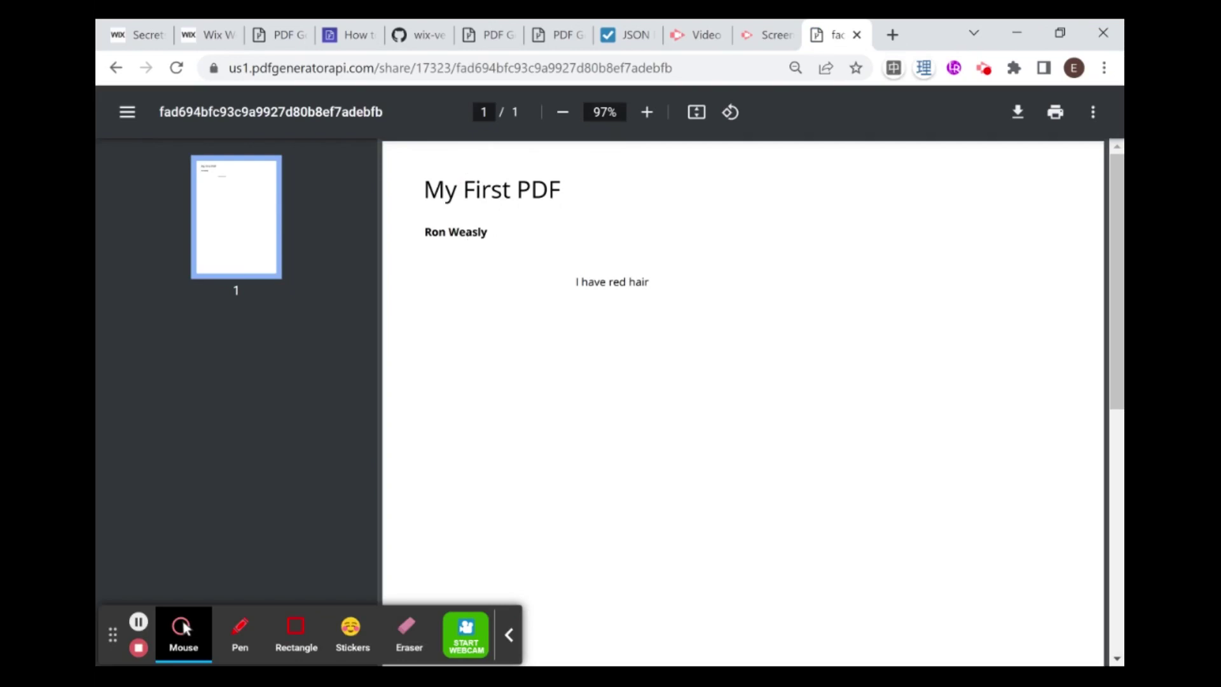
pyautogui.moveTo(425, 231); pyautogui.dragTo(479, 233)
pyautogui.press('Escape')
pyautogui.click(509, 635)
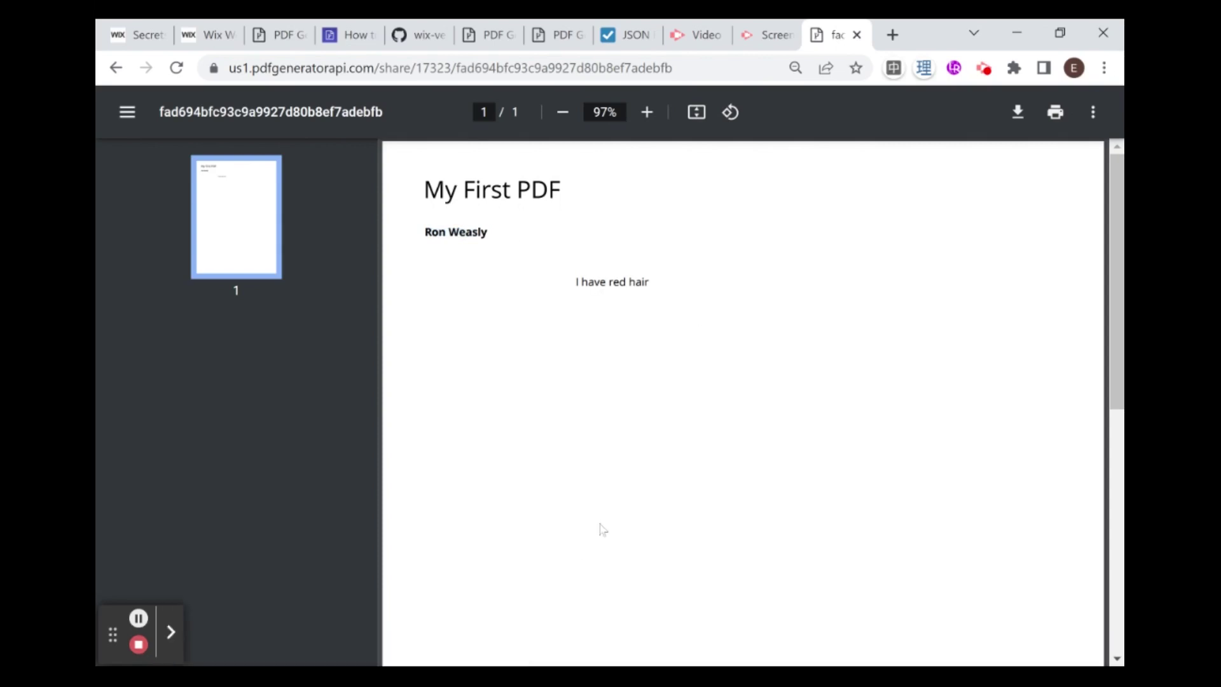